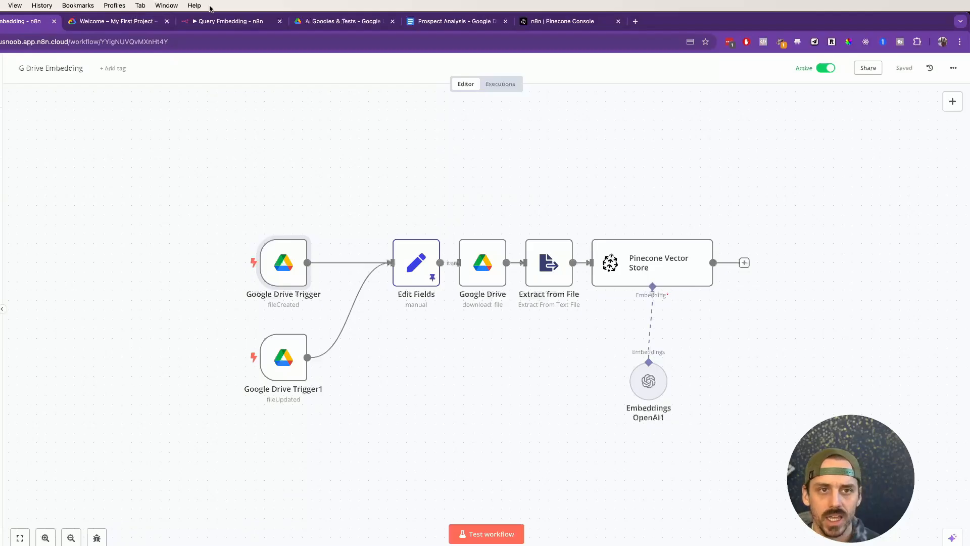
Step: Open the Query Embedding workflow and ask its chat "What are basic human desires?"
{"action": "left_click", "coordinate": [215, 21]}
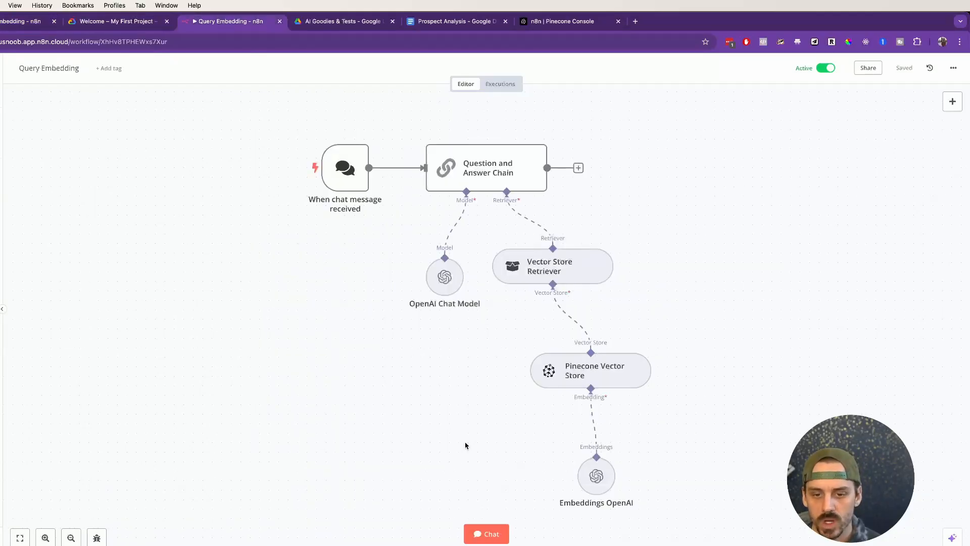
{"action": "left_click", "coordinate": [486, 533]}
{"action": "left_click", "coordinate": [108, 539]}
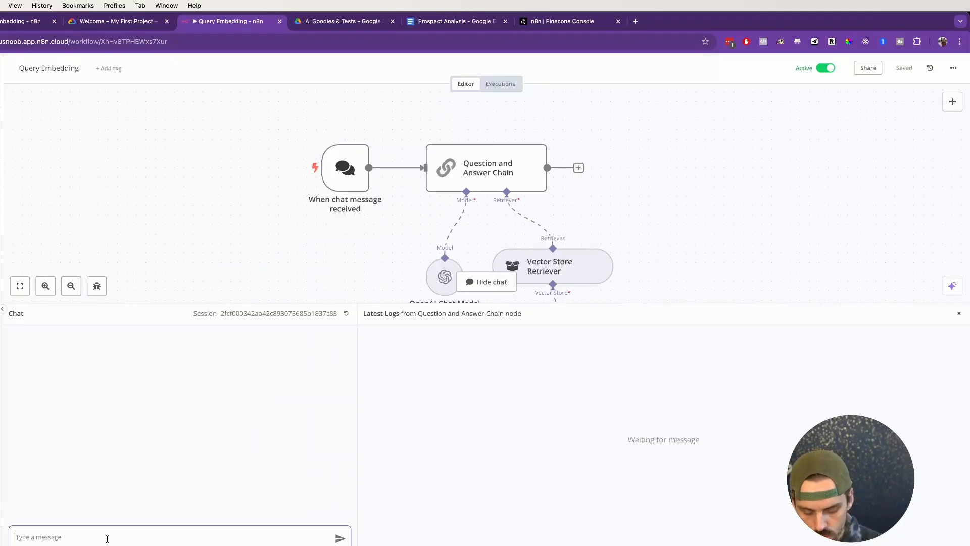
{"action": "type", "text": "W"}
{"action": "key", "text": "BackSpace"}
{"action": "type", "text": "W"}
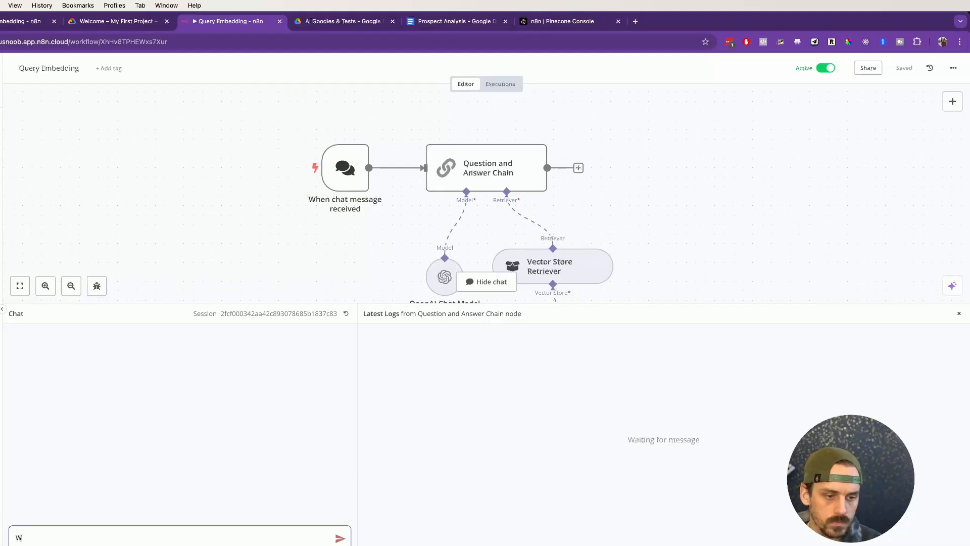
{"action": "type", "text": "hat are basic human "}
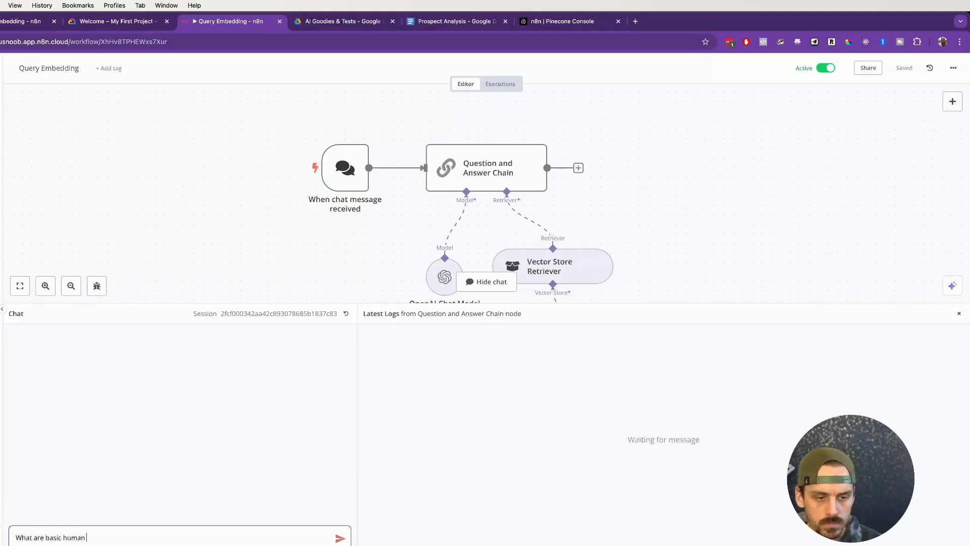
{"action": "type", "text": "desires?"}
{"action": "key", "text": "Return"}
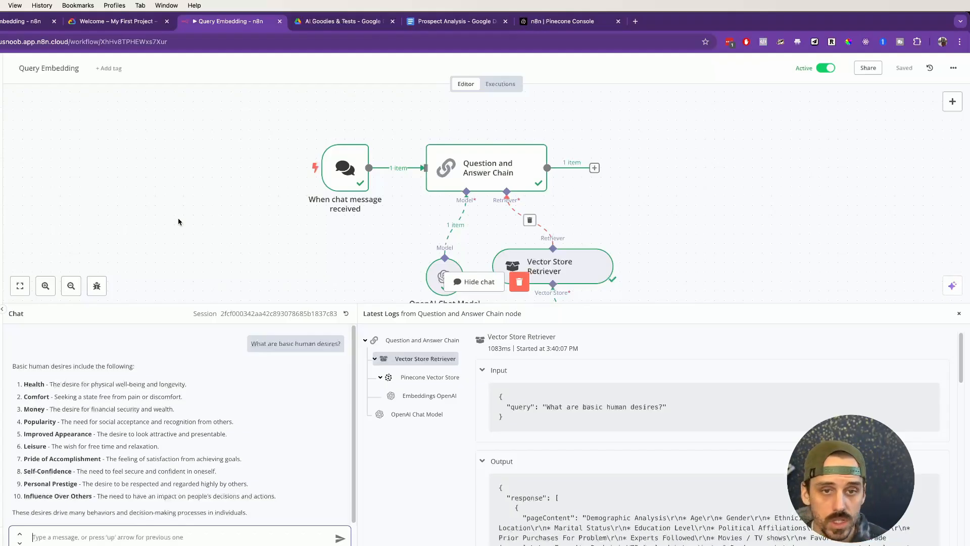
Step: Place the Query Embedding browser tab directly beside the G Drive Embedding one and return to the G Drive Embedding workflow
{"action": "left_click", "coordinate": [5, 24]}
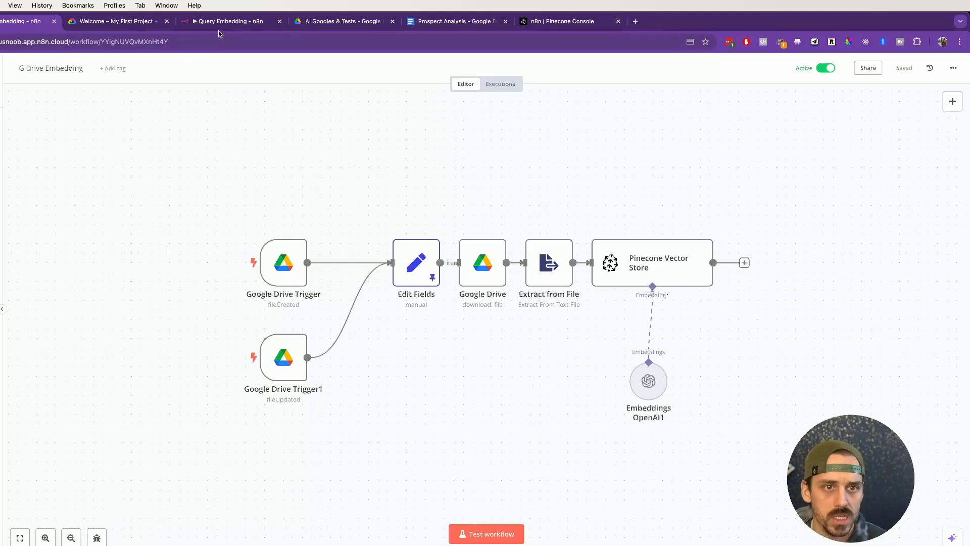
{"action": "left_click_drag", "start_coordinate": [228, 21], "coordinate": [118, 21]}
{"action": "left_click", "coordinate": [15, 23]}
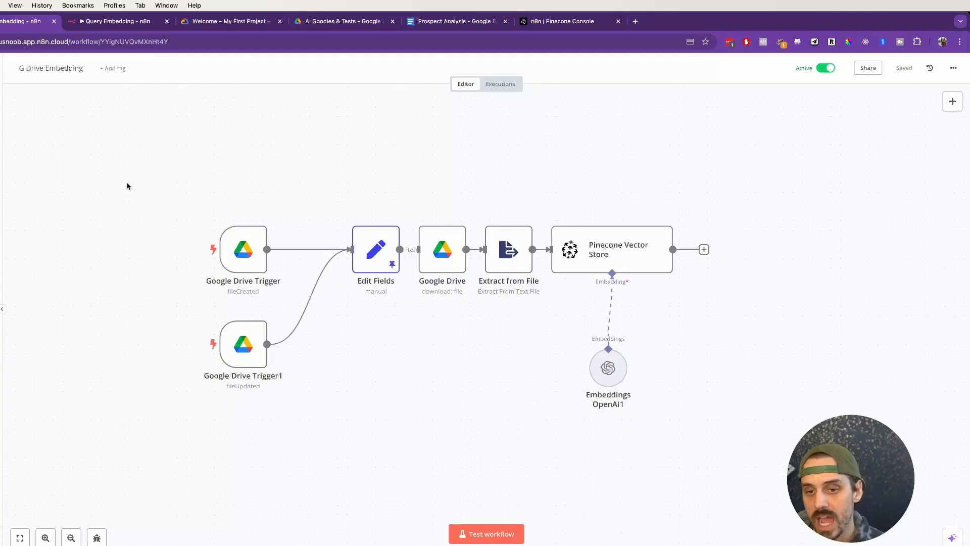
Step: Review the Query Embedding workflow's nodes with the chat pane shrunk, and the two Google Drive triggers in the G Drive Embedding workflow
{"action": "left_click", "coordinate": [107, 24]}
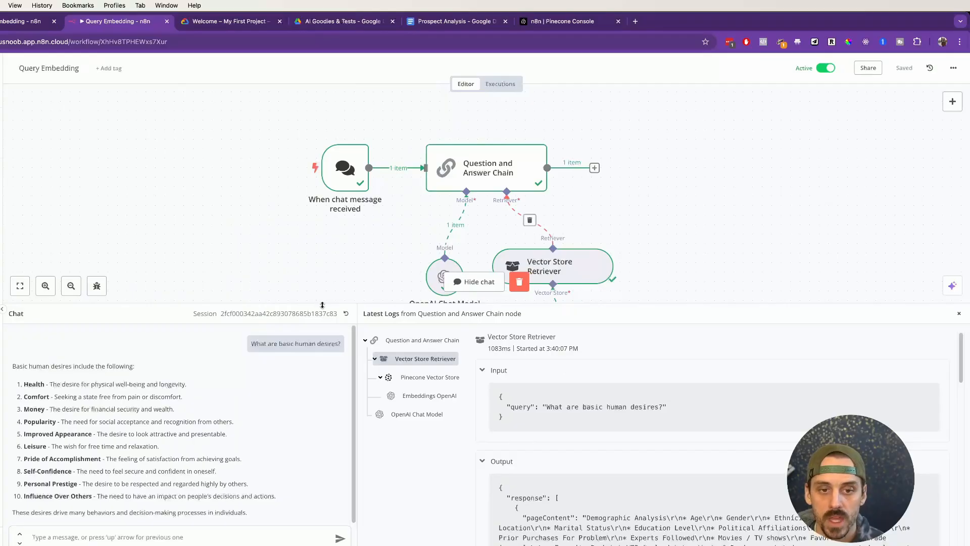
{"action": "left_click_drag", "start_coordinate": [323, 304], "coordinate": [323, 405]}
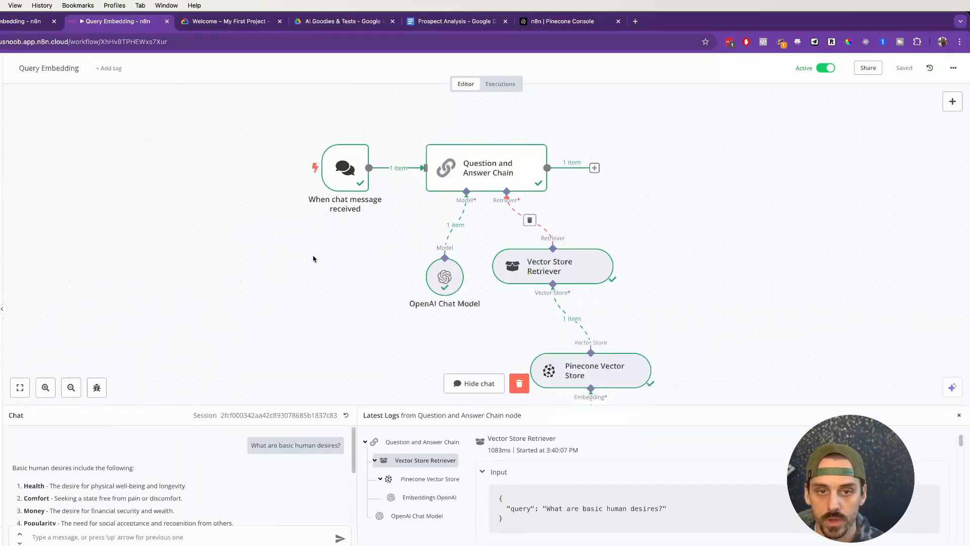
{"action": "left_click_drag", "start_coordinate": [295, 247], "coordinate": [255, 199]}
{"action": "scroll", "coordinate": [267, 232], "scroll_direction": "down", "scroll_amount": 2}
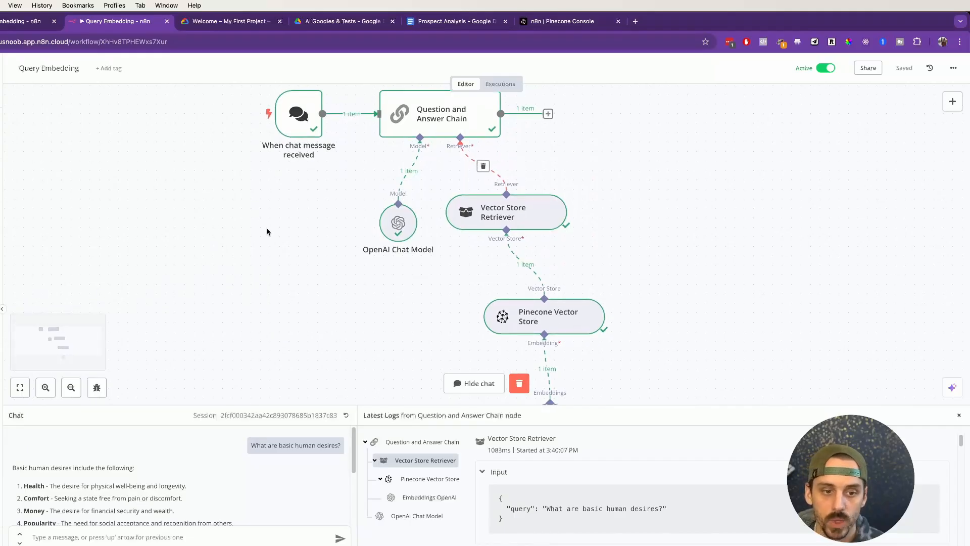
{"action": "scroll", "coordinate": [267, 229], "scroll_direction": "up", "scroll_amount": 3}
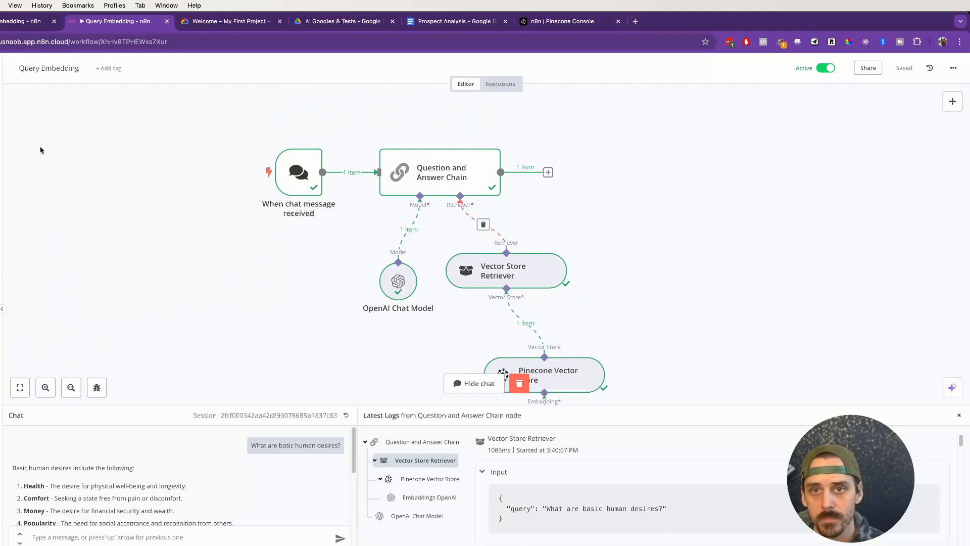
{"action": "left_click", "coordinate": [23, 20]}
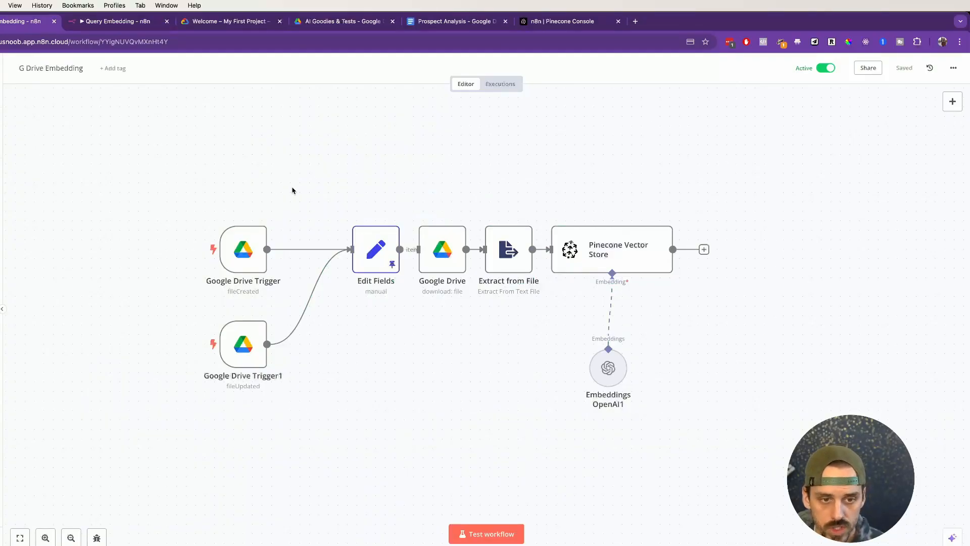
{"action": "scroll", "coordinate": [323, 186], "scroll_direction": "down", "scroll_amount": 1}
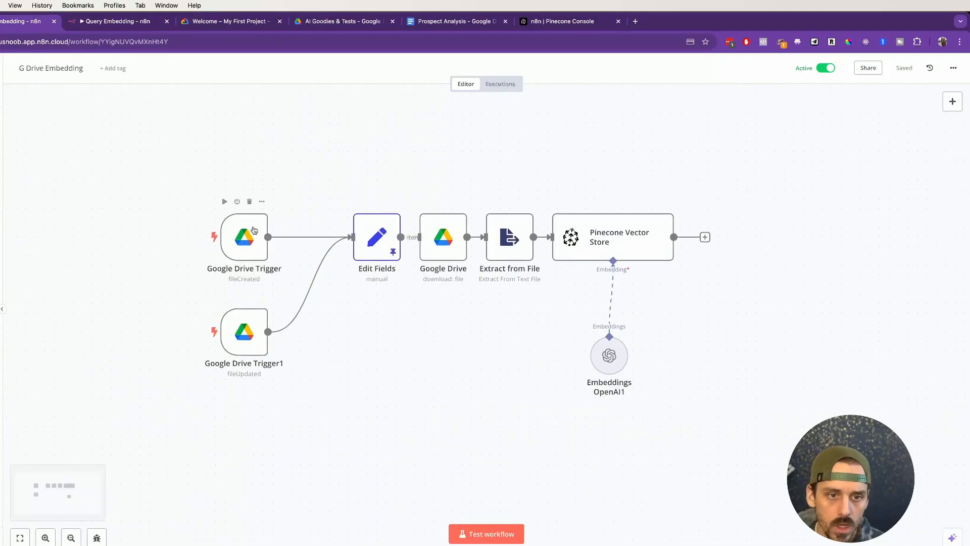
{"action": "mouse_move", "coordinate": [246, 224]}
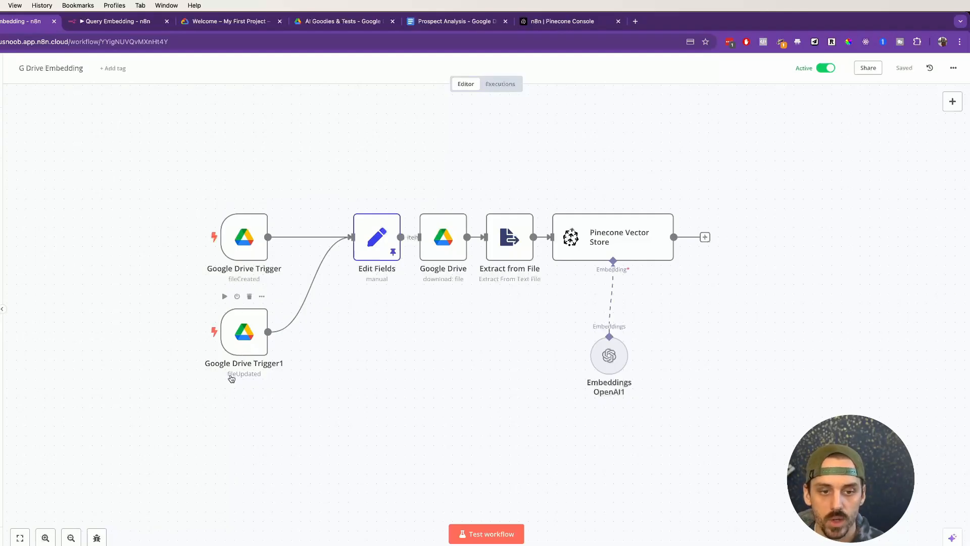
{"action": "scroll", "coordinate": [325, 367], "scroll_direction": "up", "scroll_amount": 3}
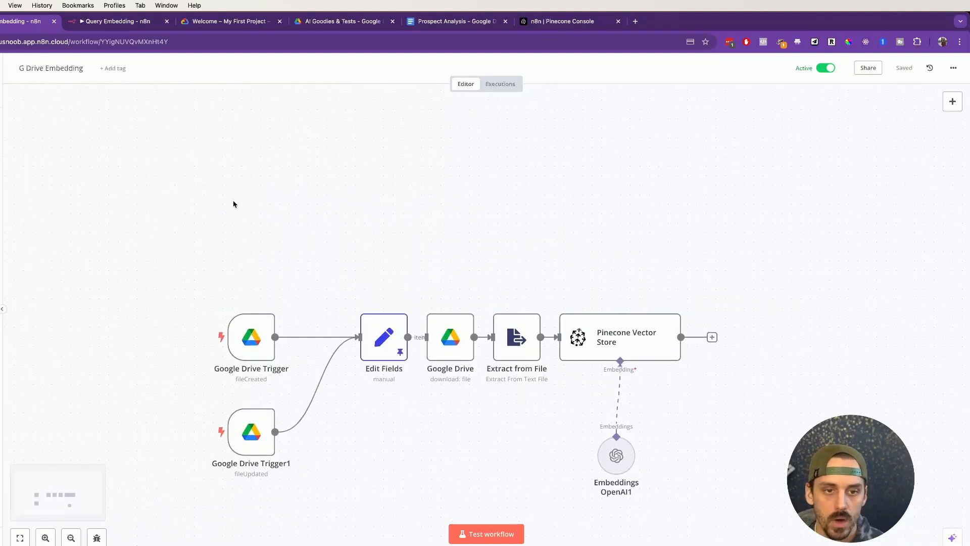
Step: Add a Google Drive trigger for changes involving a specific folder to the G Drive Embedding workflow
{"action": "right_click", "coordinate": [269, 220]}
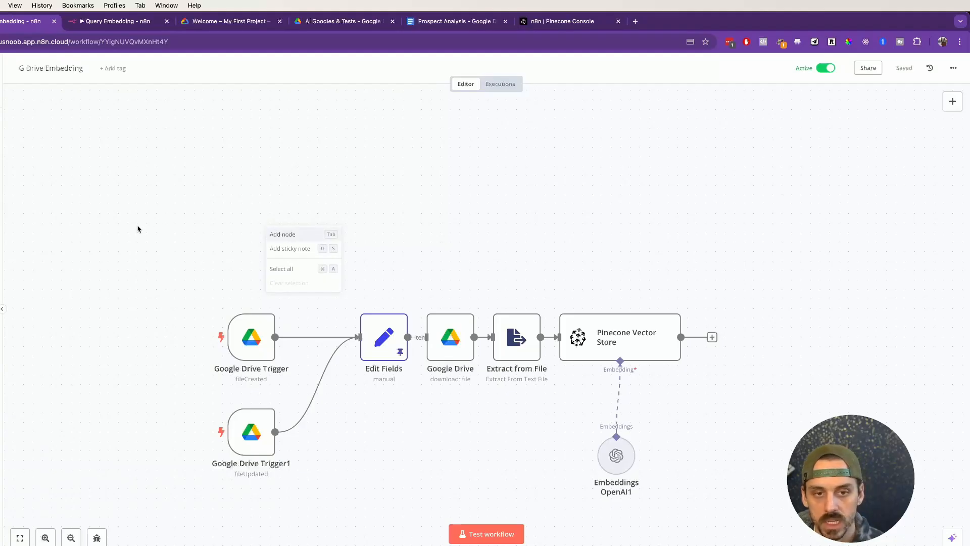
{"action": "right_click", "coordinate": [238, 234]}
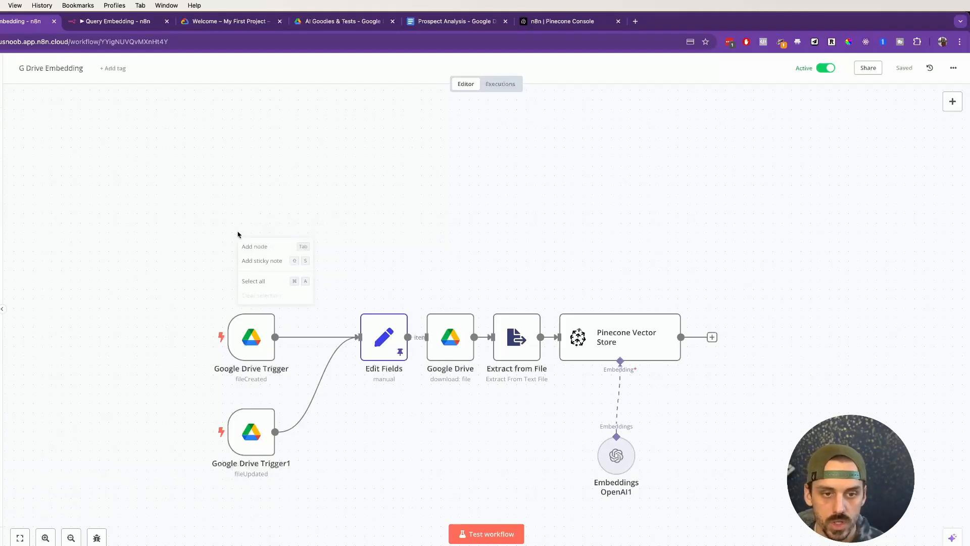
{"action": "left_click", "coordinate": [245, 247]}
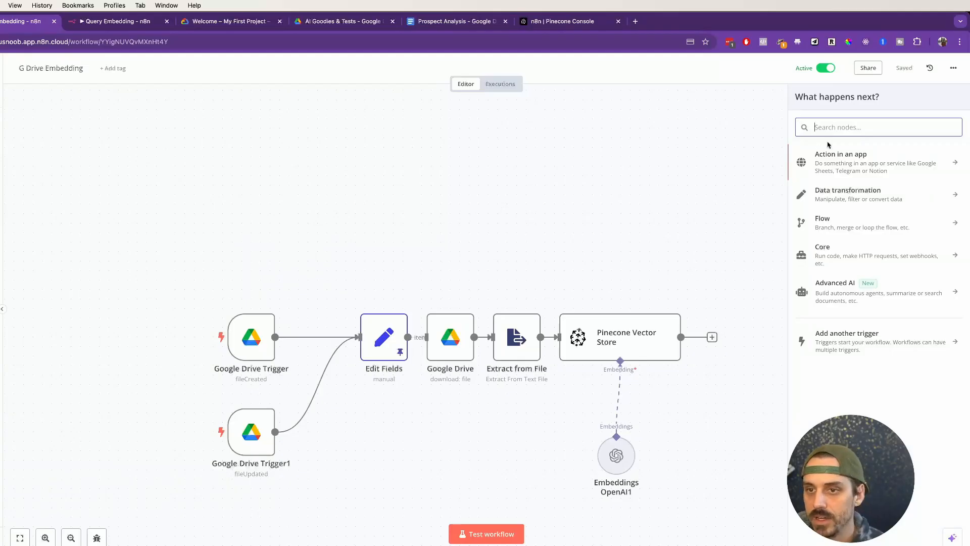
{"action": "type", "text": "drive"}
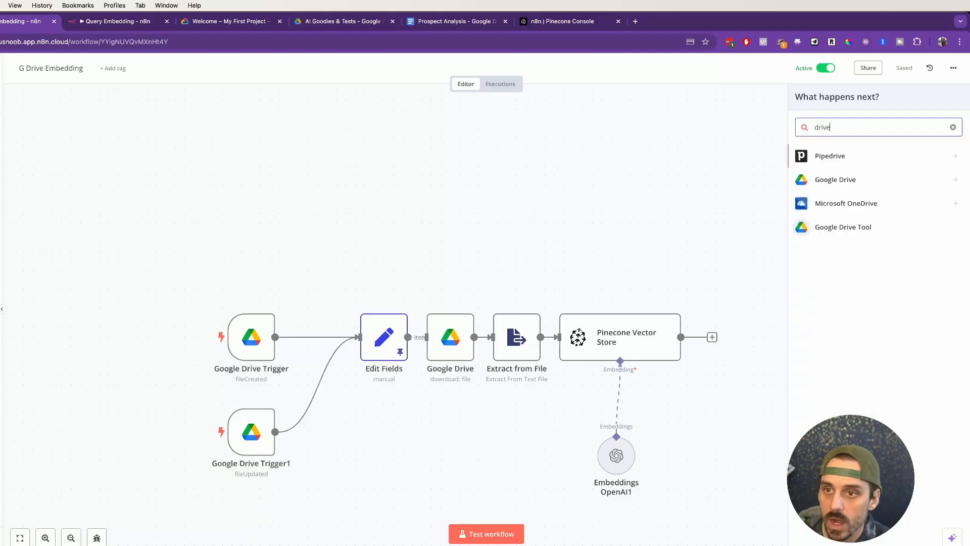
{"action": "left_click", "coordinate": [847, 181]}
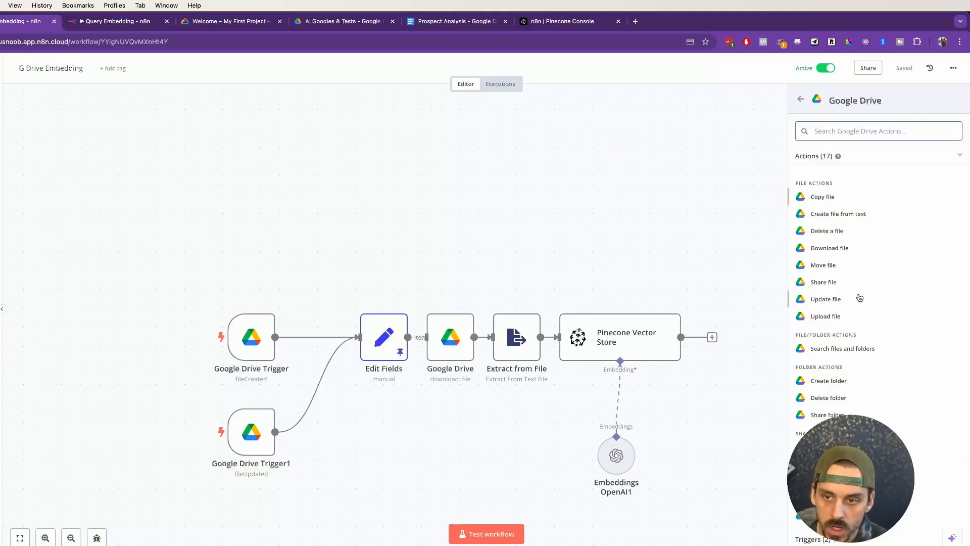
{"action": "scroll", "coordinate": [859, 298], "scroll_direction": "down", "scroll_amount": 2}
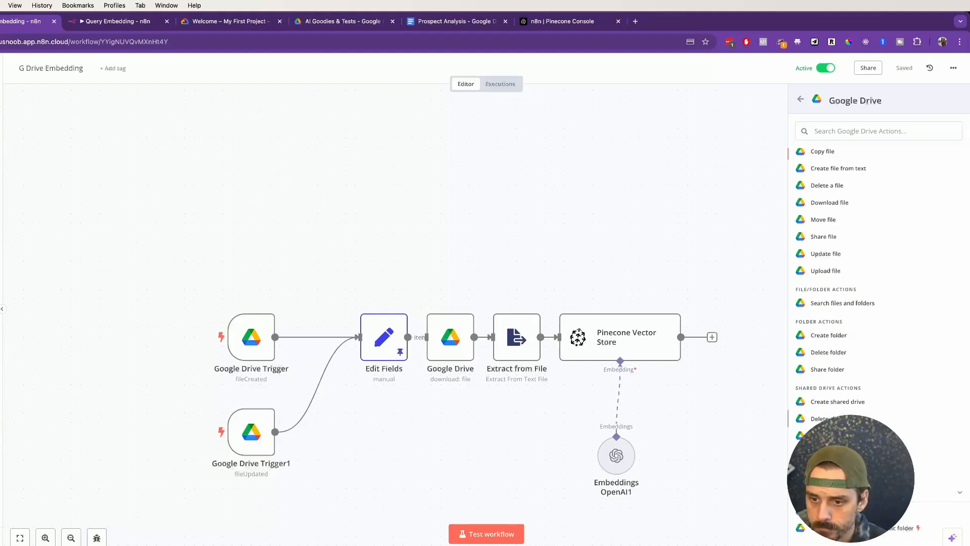
{"action": "scroll", "coordinate": [870, 399], "scroll_direction": "down", "scroll_amount": 2}
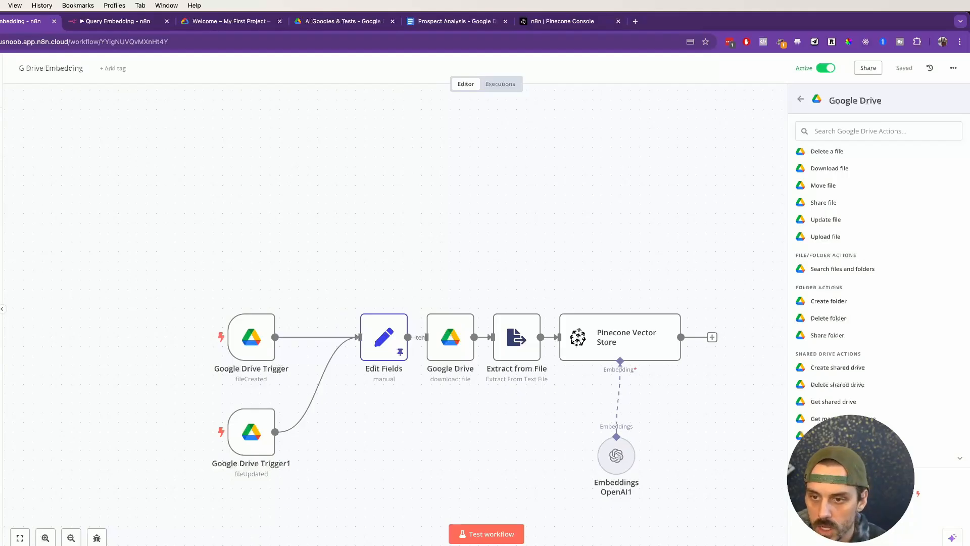
{"action": "left_click", "coordinate": [859, 493]}
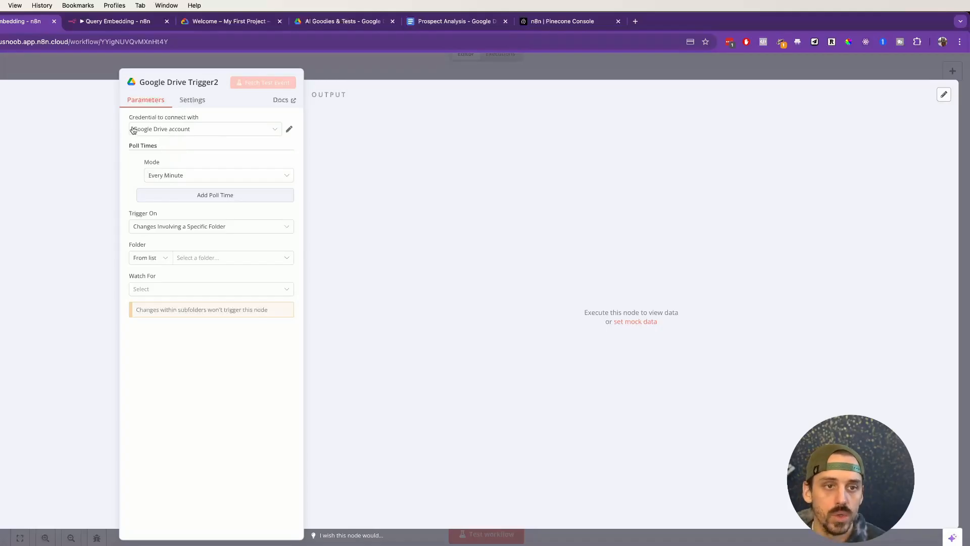
Step: Start creating a new Google Drive credential for the added trigger
{"action": "left_click", "coordinate": [206, 130]}
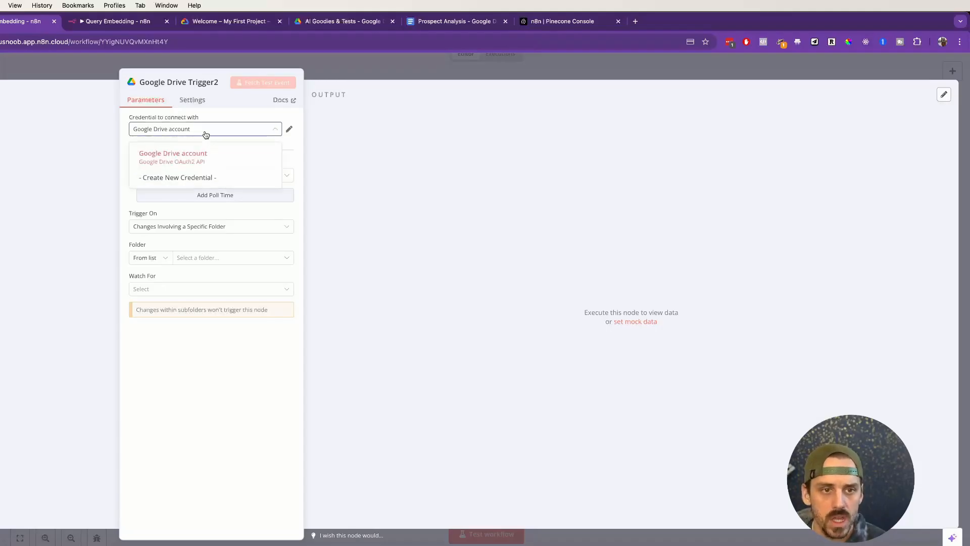
{"action": "left_click", "coordinate": [291, 146]}
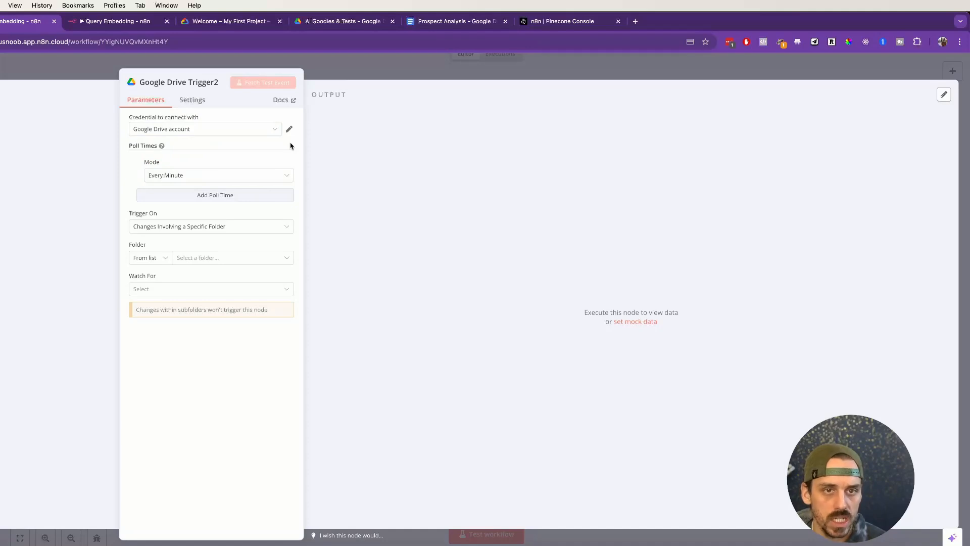
{"action": "left_click", "coordinate": [259, 130]}
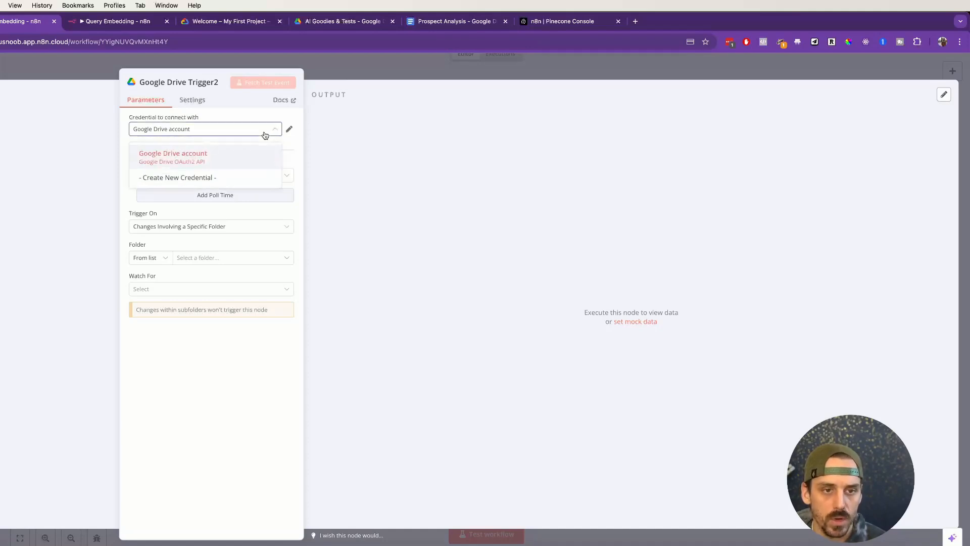
{"action": "left_click", "coordinate": [286, 147]}
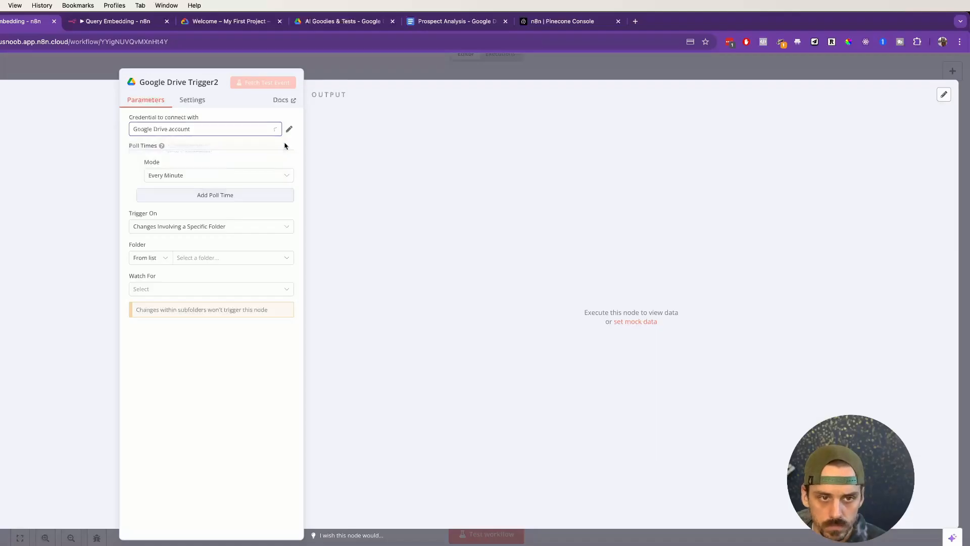
{"action": "left_click", "coordinate": [183, 131]}
{"action": "left_click", "coordinate": [167, 177]}
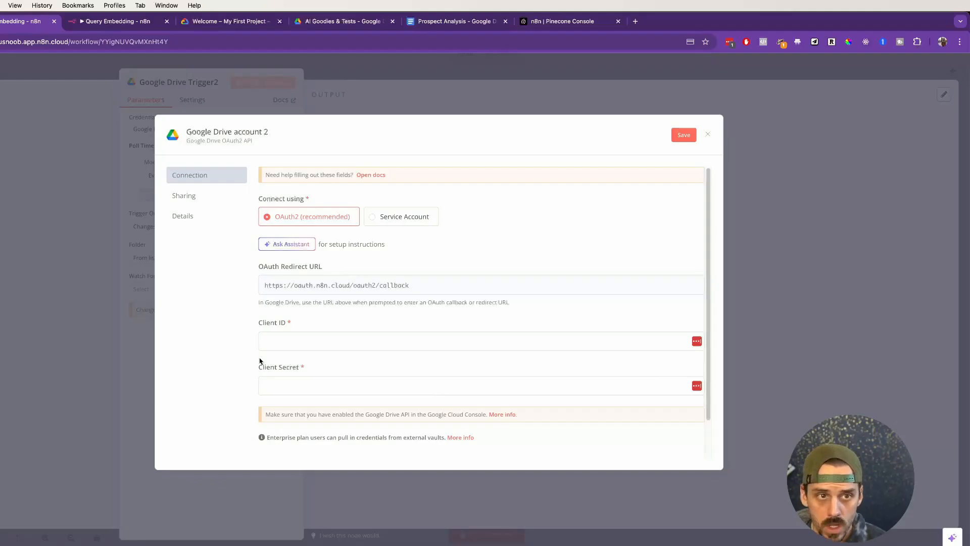
Step: Switch to Google Cloud and open the OAuth consent screen under APIs & Services for My First Project
{"action": "left_click", "coordinate": [216, 22]}
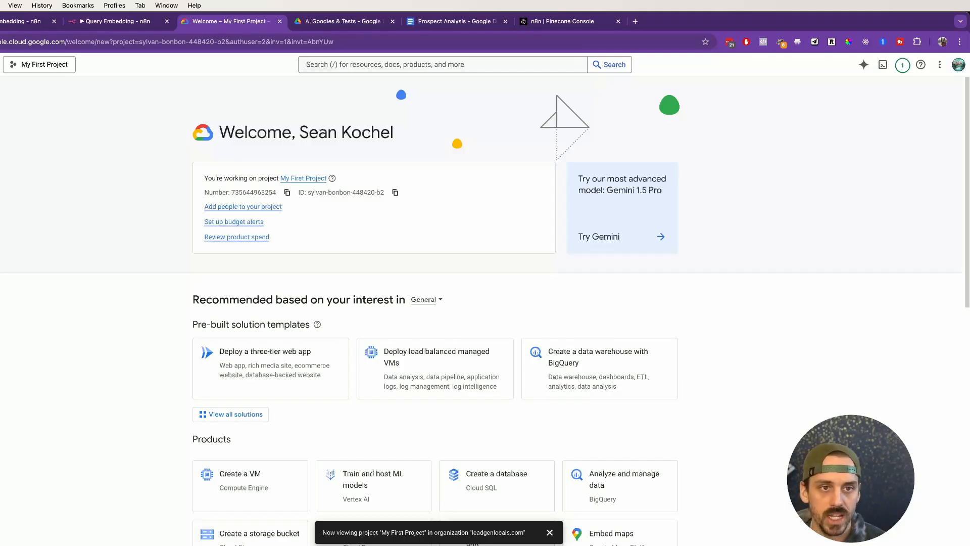
{"action": "left_click", "coordinate": [0, 65]}
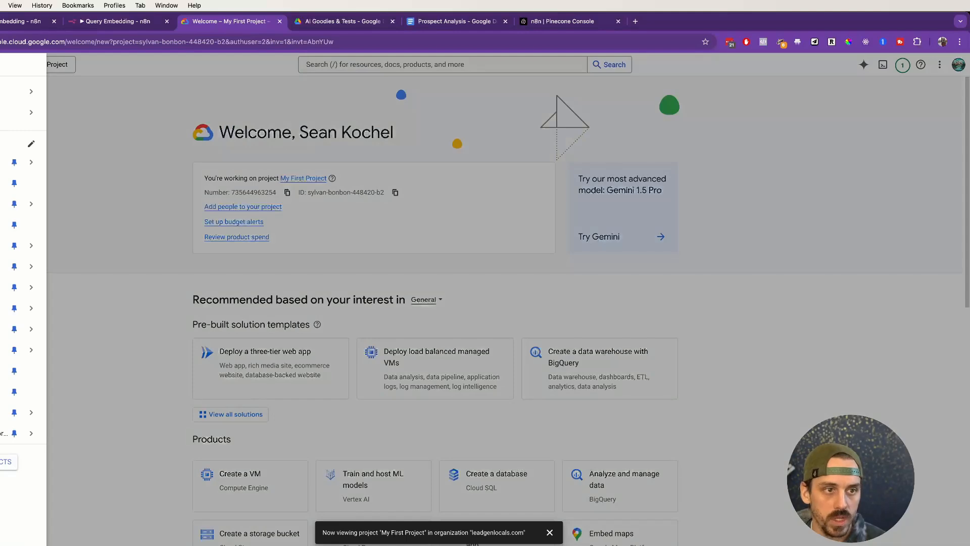
{"action": "left_click", "coordinate": [0, 64]}
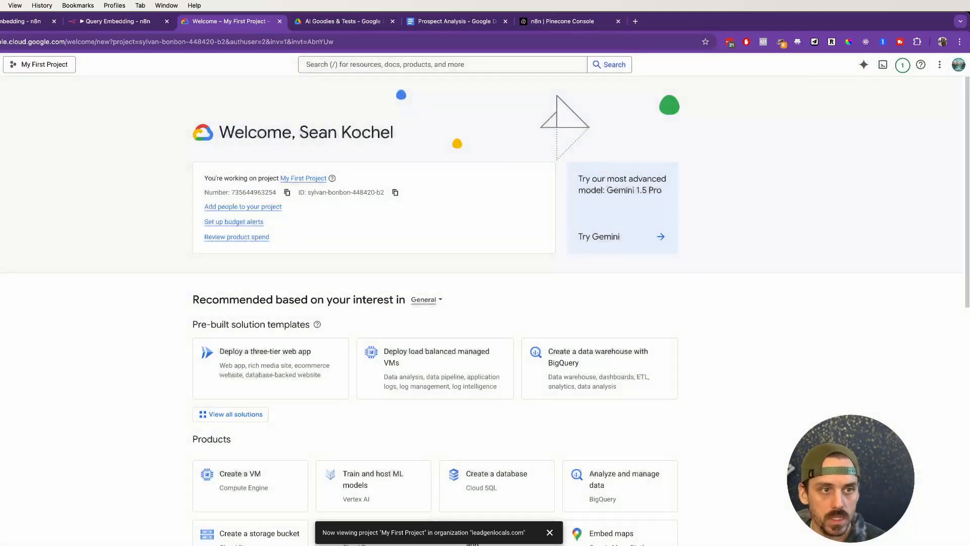
{"action": "left_click", "coordinate": [0, 64]}
{"action": "mouse_move", "coordinate": [1, 162]}
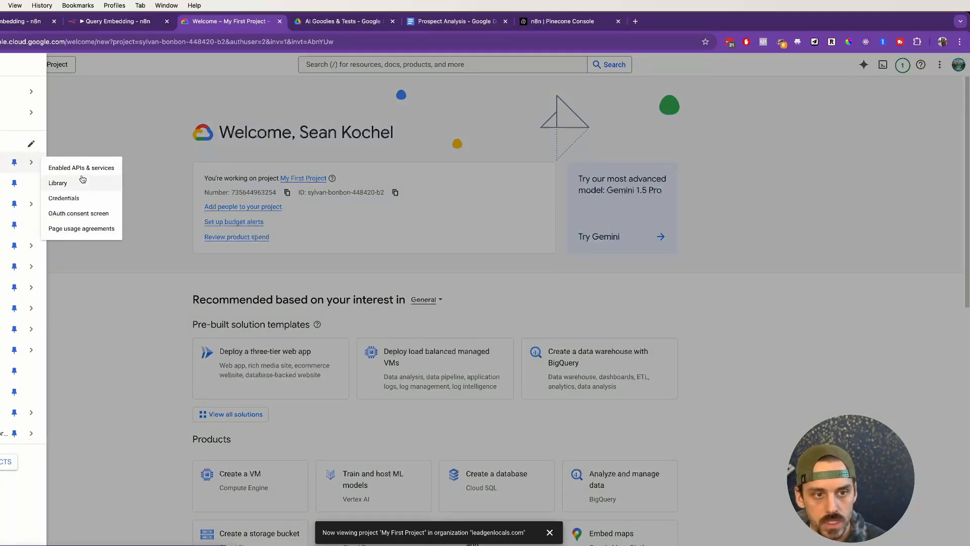
{"action": "left_click", "coordinate": [84, 216]}
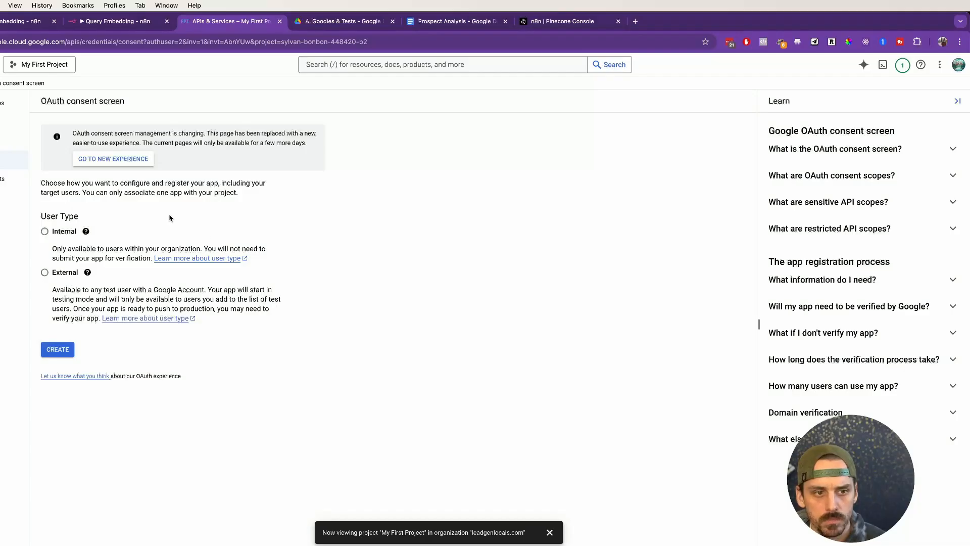
Step: Set the OAuth consent screen's user type to Internal and create the app registration
{"action": "left_click_drag", "start_coordinate": [43, 215], "coordinate": [92, 219]}
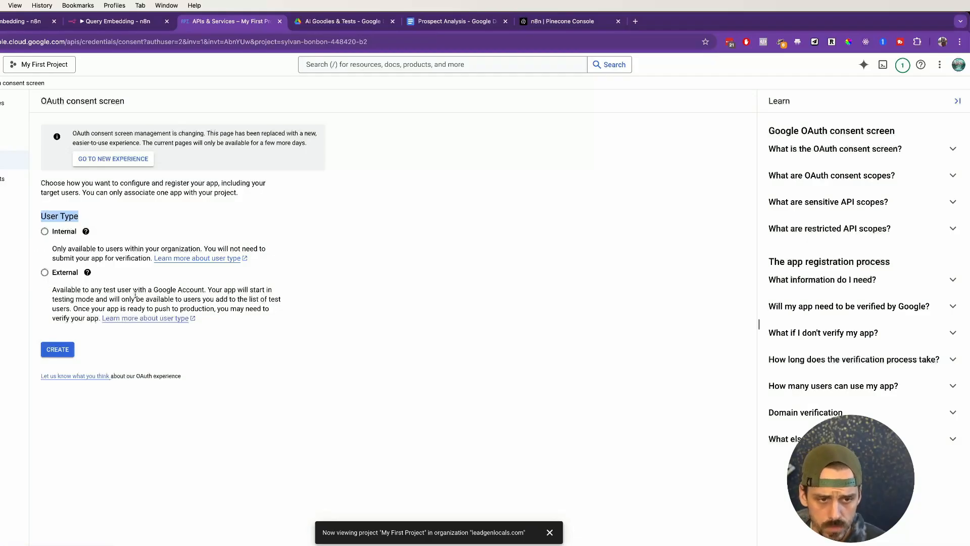
{"action": "left_click", "coordinate": [45, 231]}
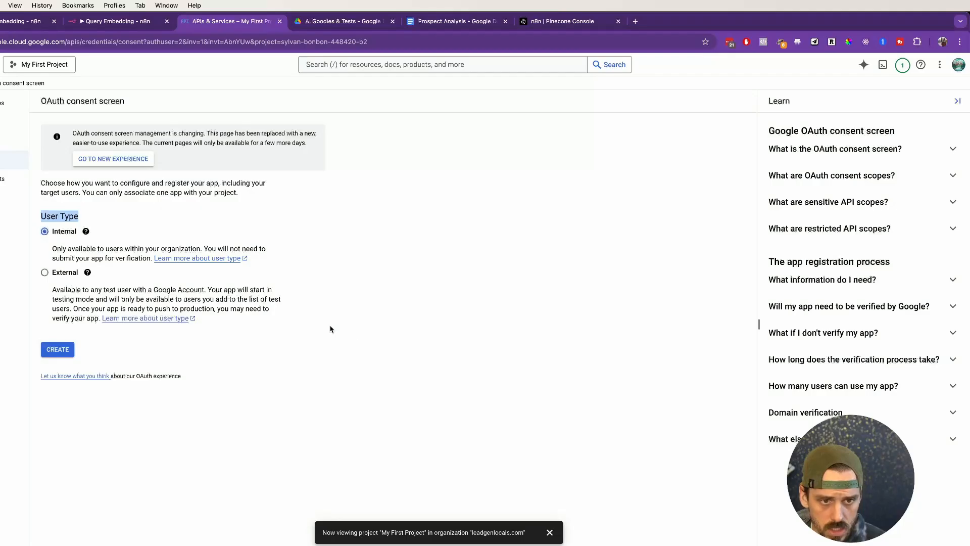
{"action": "left_click", "coordinate": [361, 333]}
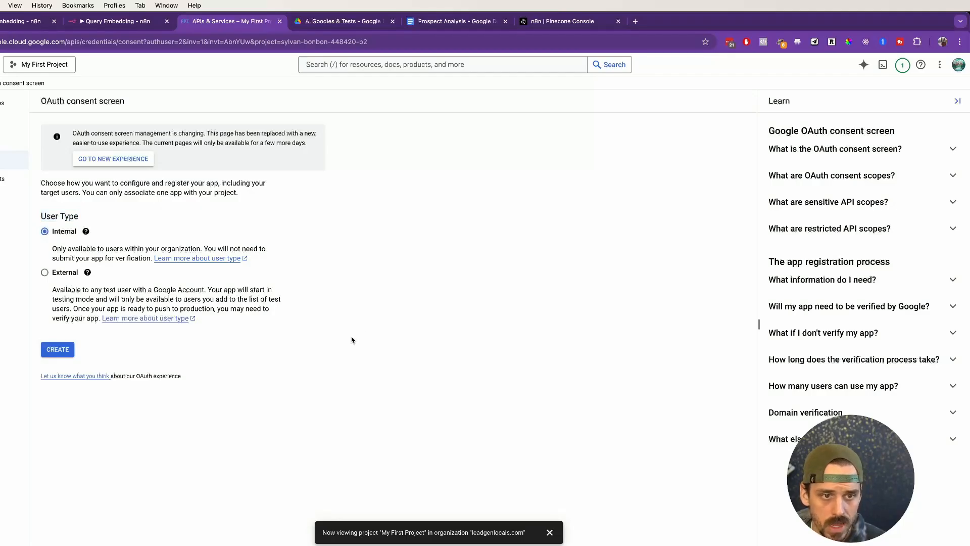
{"action": "left_click", "coordinate": [59, 353]}
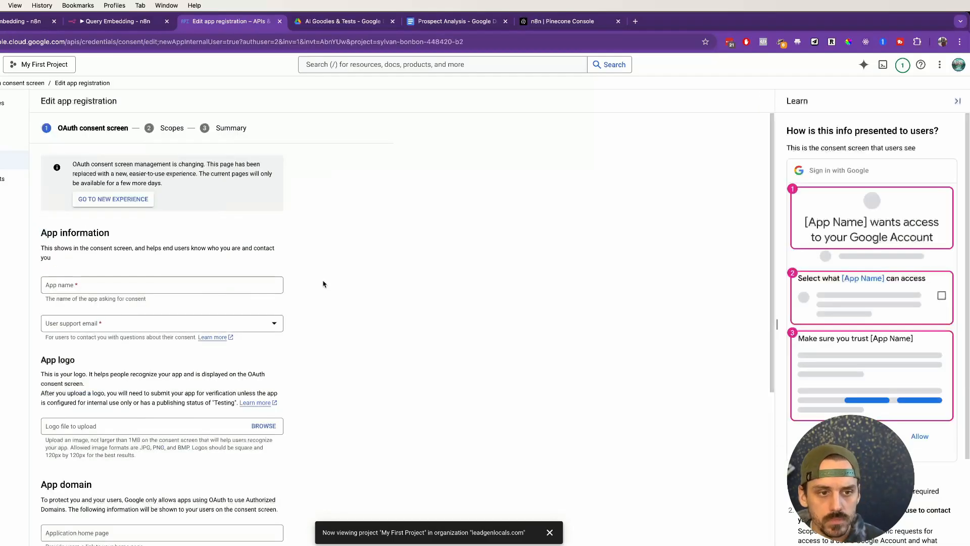
Step: Name the app n8n-demo and choose the account's own email as the user support email
{"action": "left_click", "coordinate": [170, 284]}
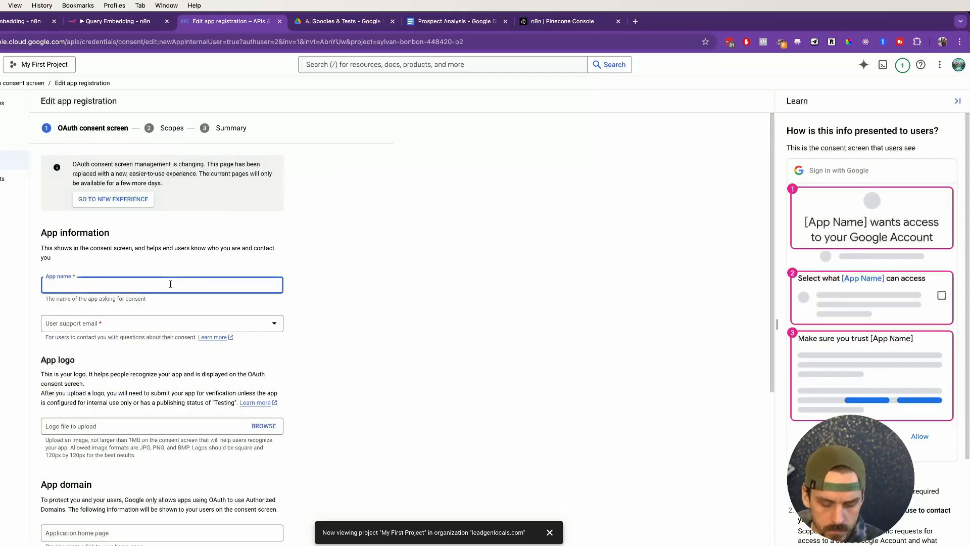
{"action": "type", "text": "n8n-dem"}
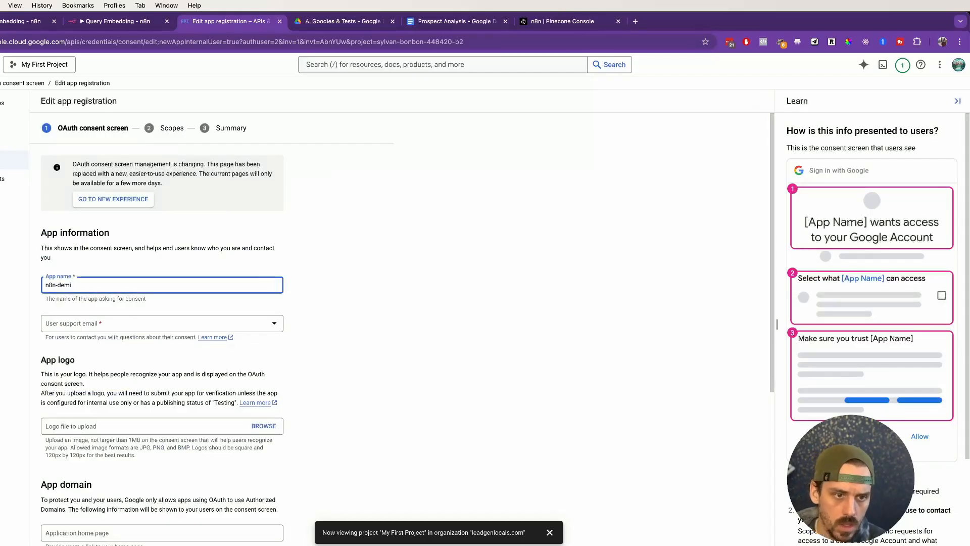
{"action": "type", "text": "o"}
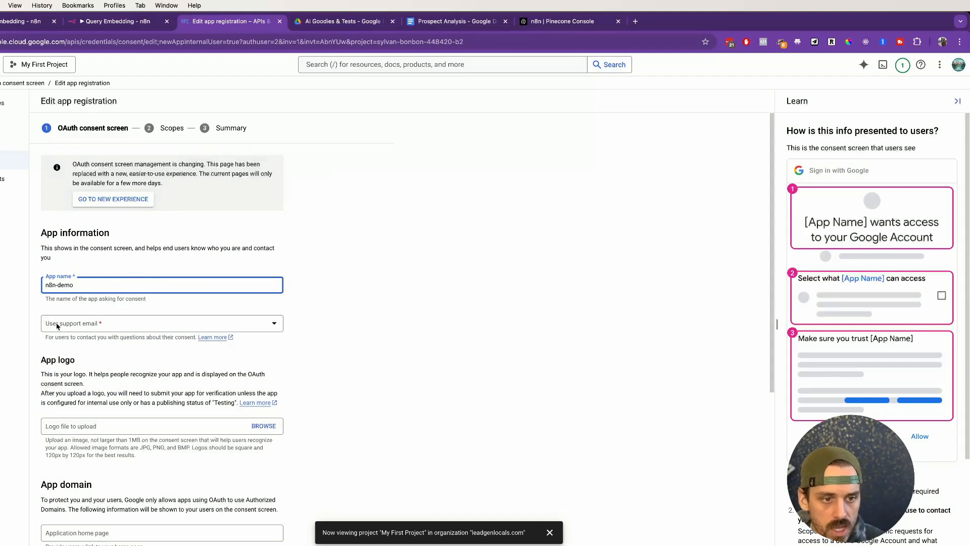
{"action": "left_click", "coordinate": [97, 329]}
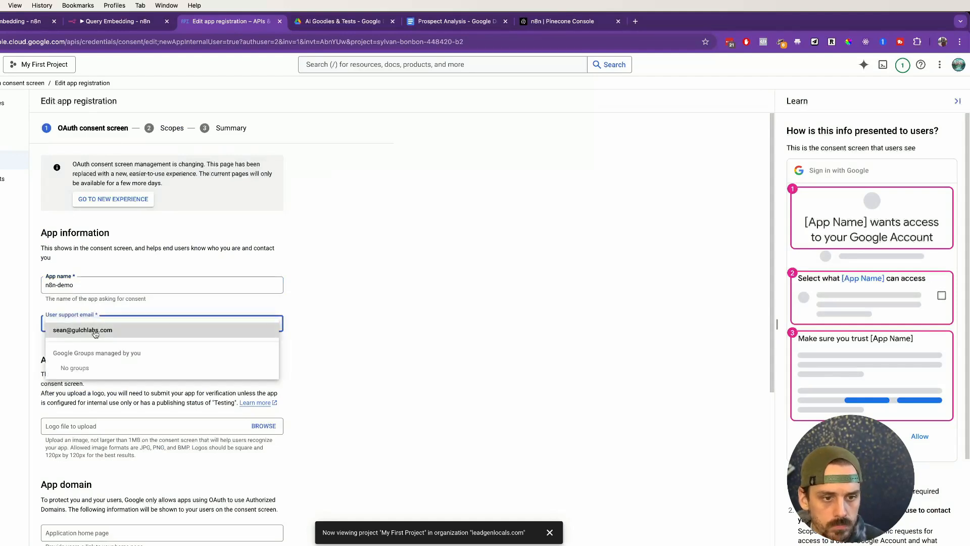
{"action": "left_click", "coordinate": [95, 331]}
Step: Enter the developer contact email without adding an authorized domain, and save to continue to the scopes
{"action": "scroll", "coordinate": [358, 248], "scroll_direction": "down", "scroll_amount": 5}
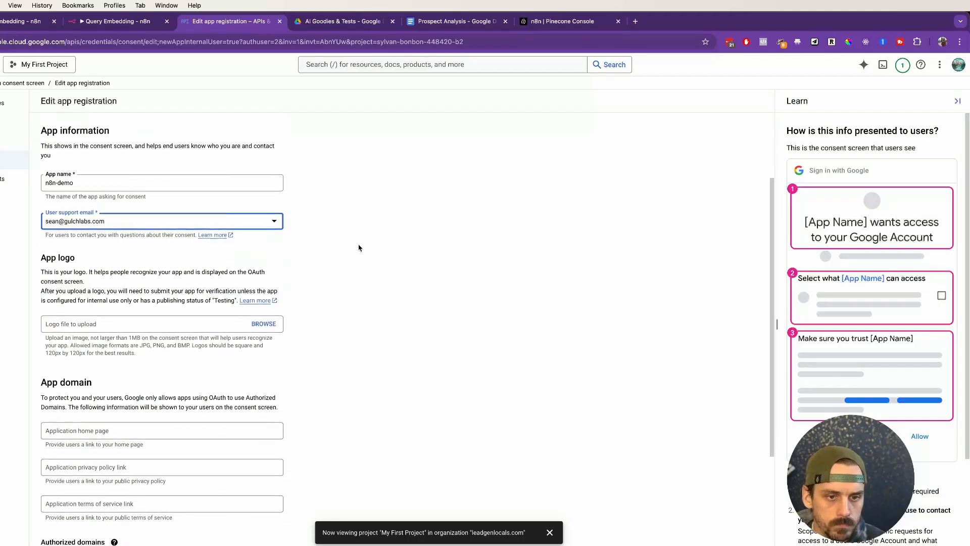
{"action": "scroll", "coordinate": [359, 248], "scroll_direction": "down", "scroll_amount": 2}
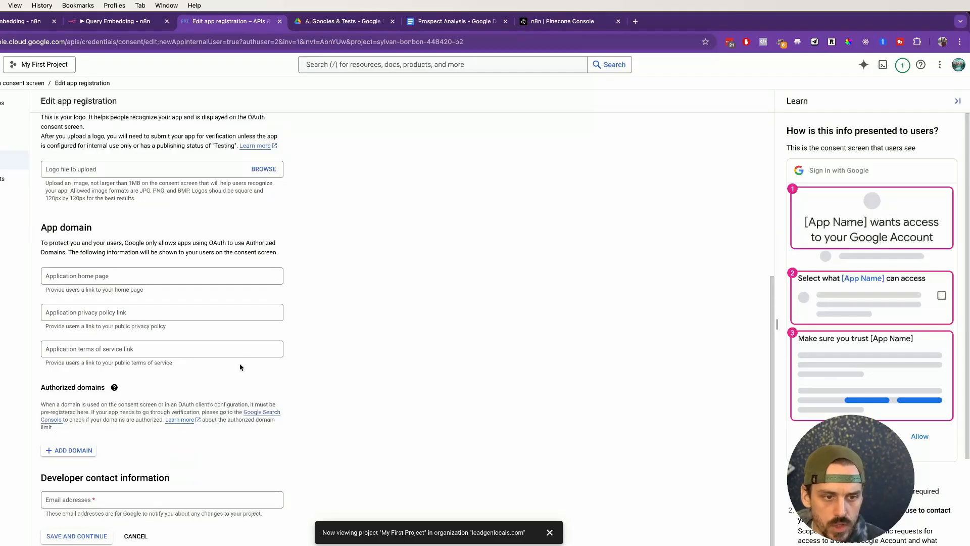
{"action": "left_click", "coordinate": [78, 449]}
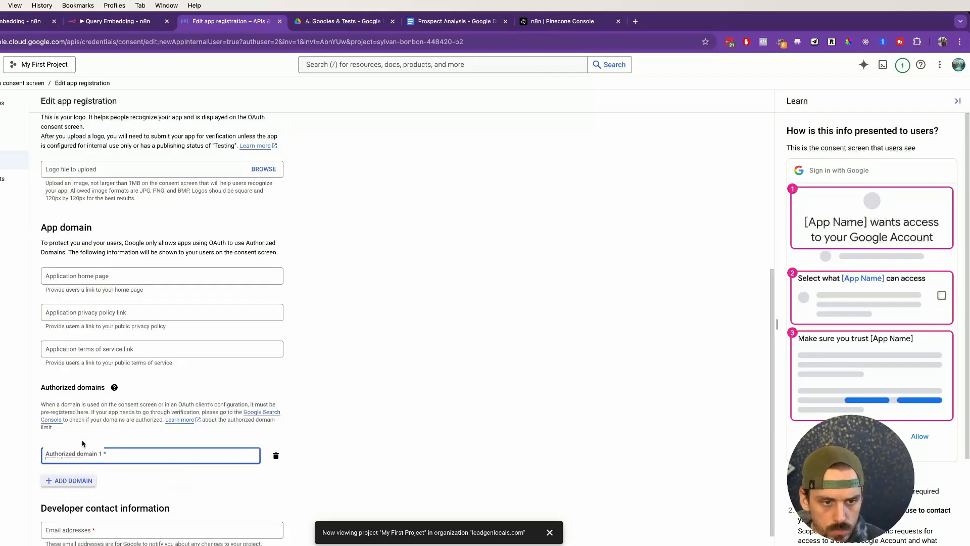
{"action": "left_click", "coordinate": [279, 428]}
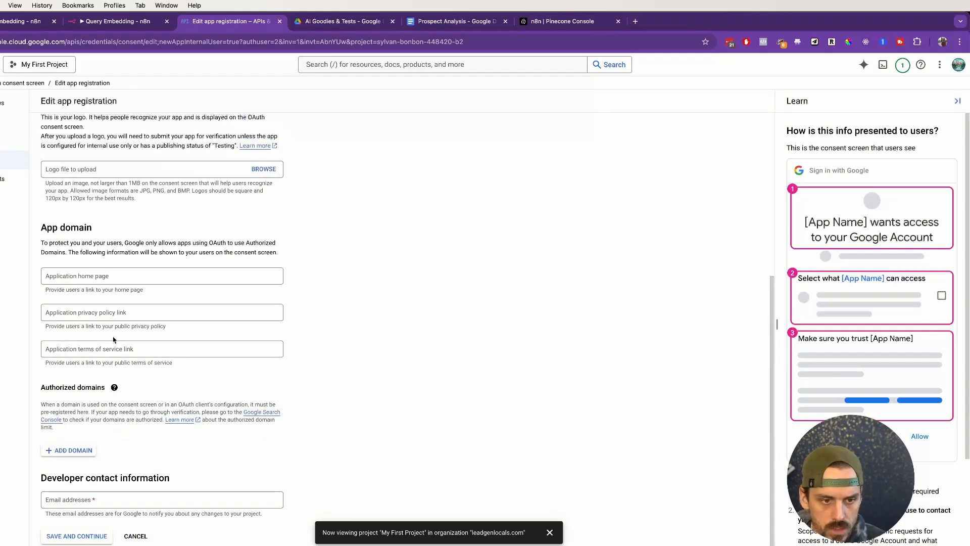
{"action": "left_click", "coordinate": [88, 500]}
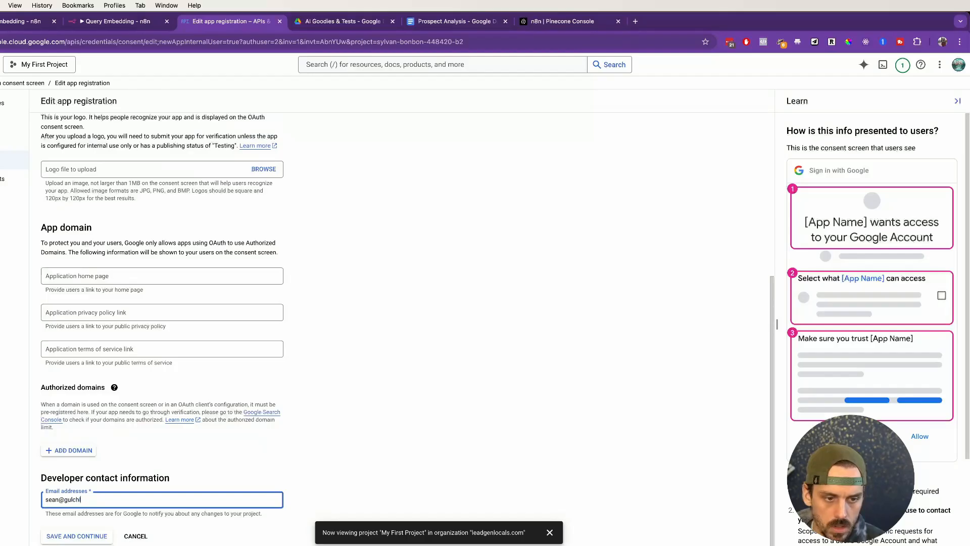
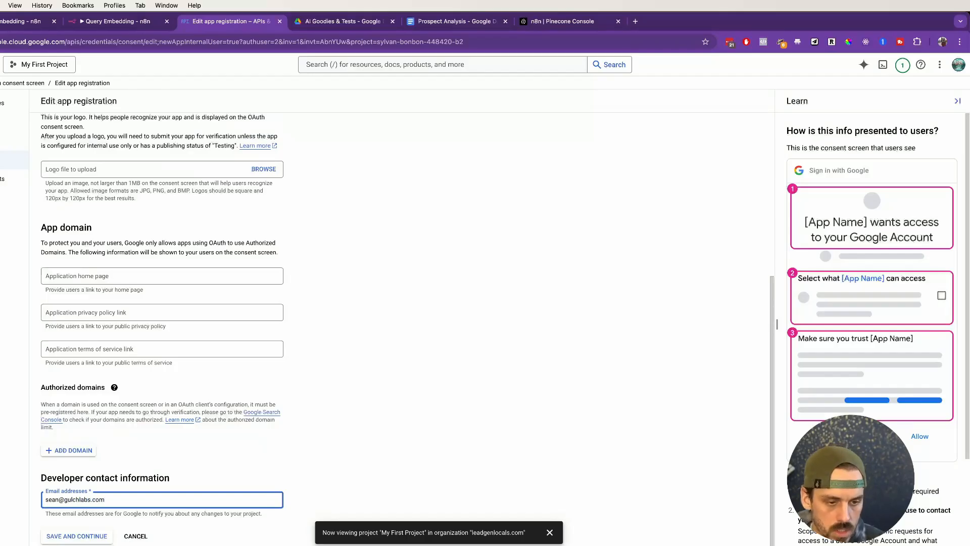
{"action": "left_click", "coordinate": [85, 536]}
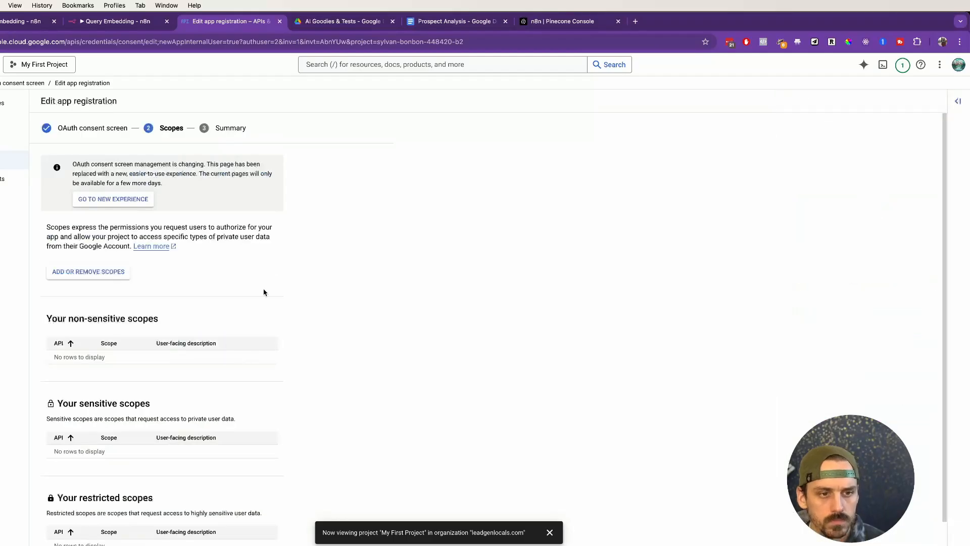
Step: Open the scope selection for the app registration and follow its link to the Google API Library
{"action": "scroll", "coordinate": [274, 278], "scroll_direction": "down", "scroll_amount": 1}
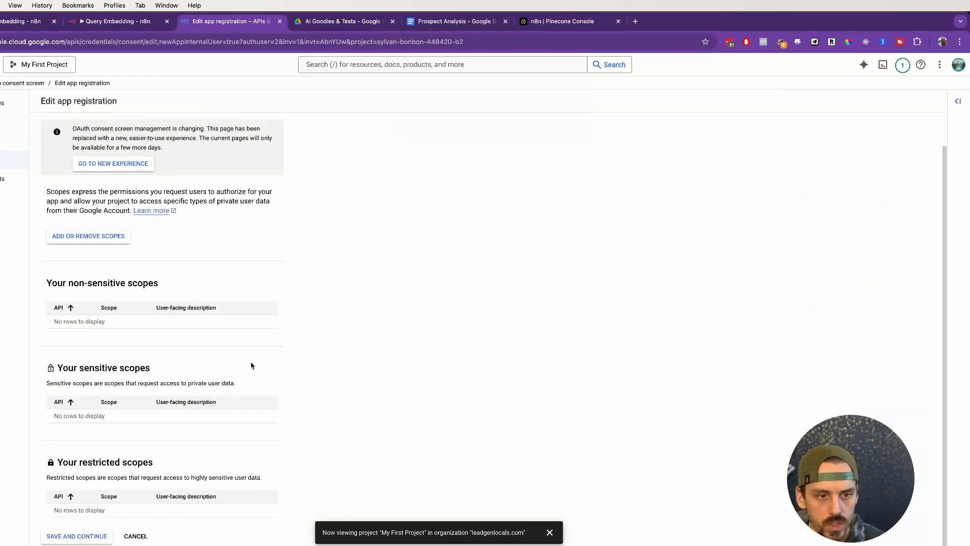
{"action": "left_click", "coordinate": [93, 238]}
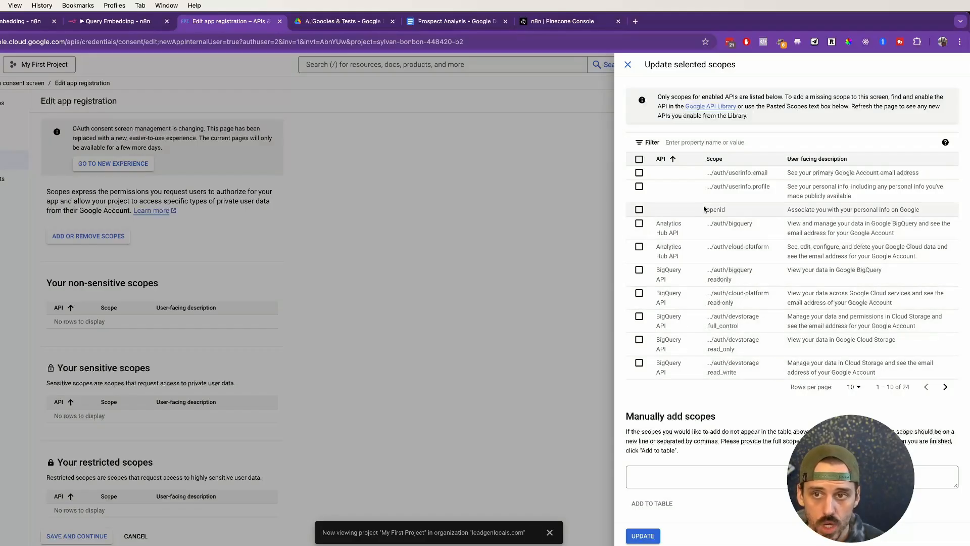
{"action": "left_click", "coordinate": [704, 110]}
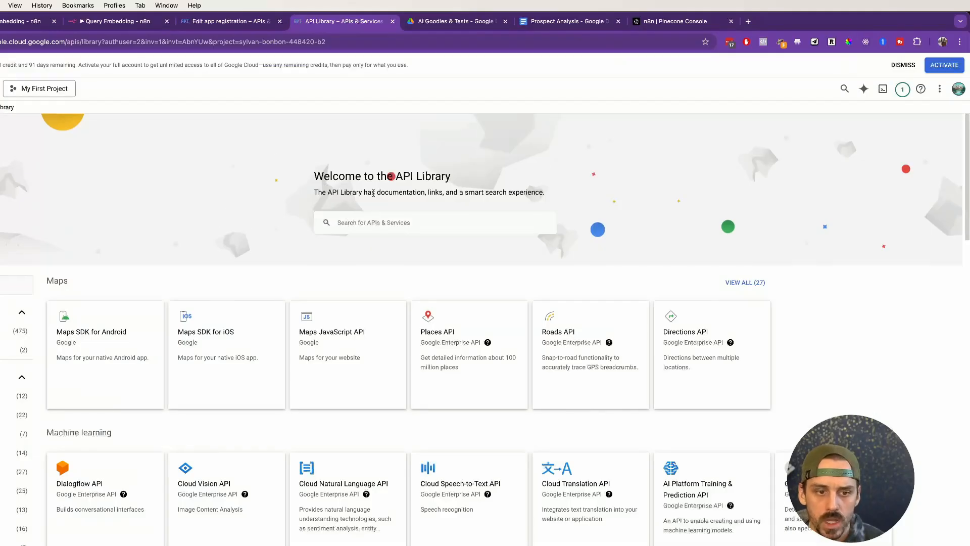
Step: Search the API Library for "drive" and enable the Google Drive API for My First Project
{"action": "left_click", "coordinate": [379, 224]}
{"action": "type", "text": "drive"}
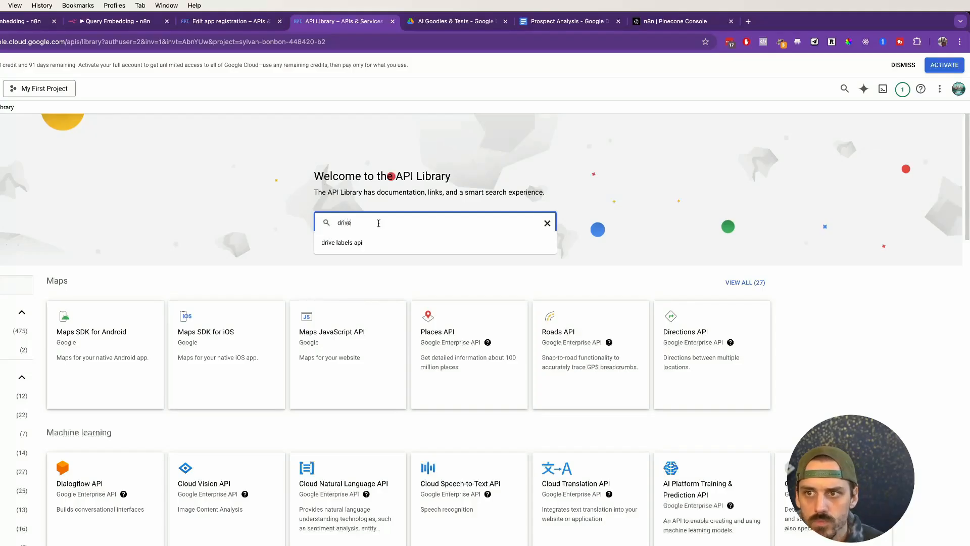
{"action": "left_click", "coordinate": [286, 277]}
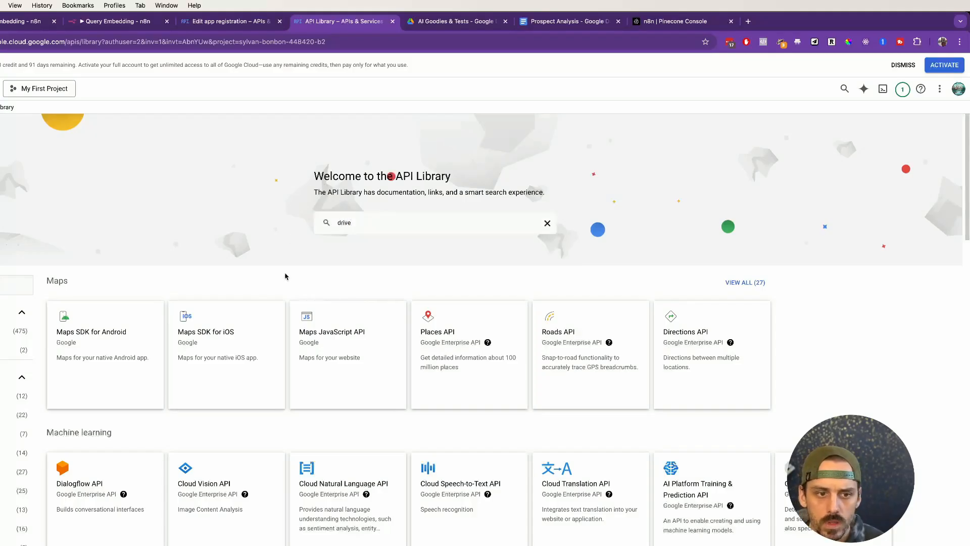
{"action": "scroll", "coordinate": [286, 276], "scroll_direction": "down", "scroll_amount": 6}
{"action": "left_click", "coordinate": [105, 314]}
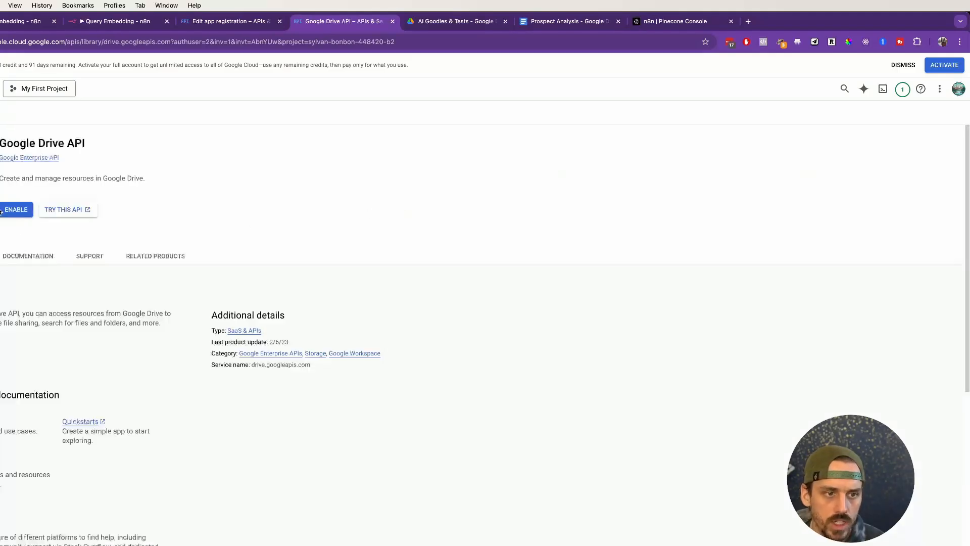
{"action": "left_click", "coordinate": [2, 211]}
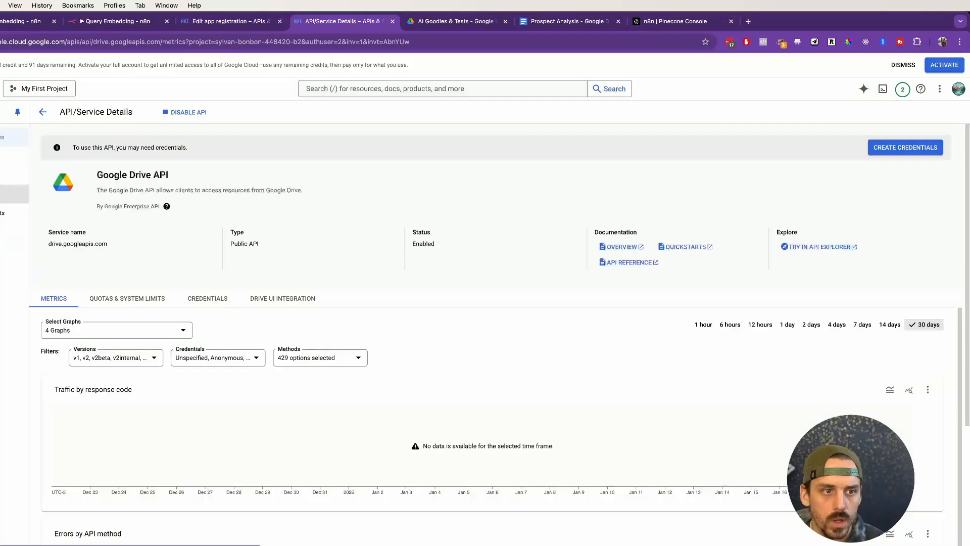
Step: Return to the OAuth consent screen, edit the n8n-demo app and open its scope selection again
{"action": "left_click", "coordinate": [13, 193]}
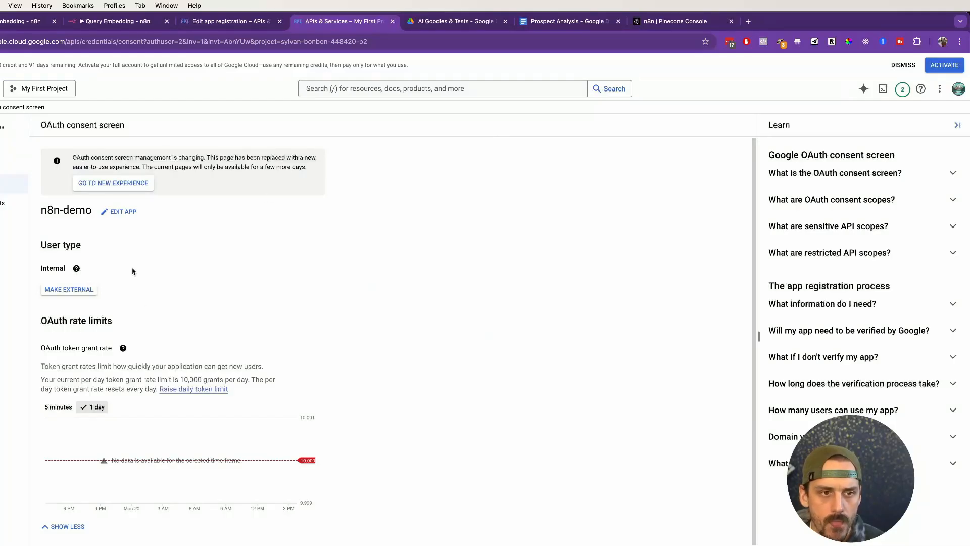
{"action": "left_click", "coordinate": [120, 211]}
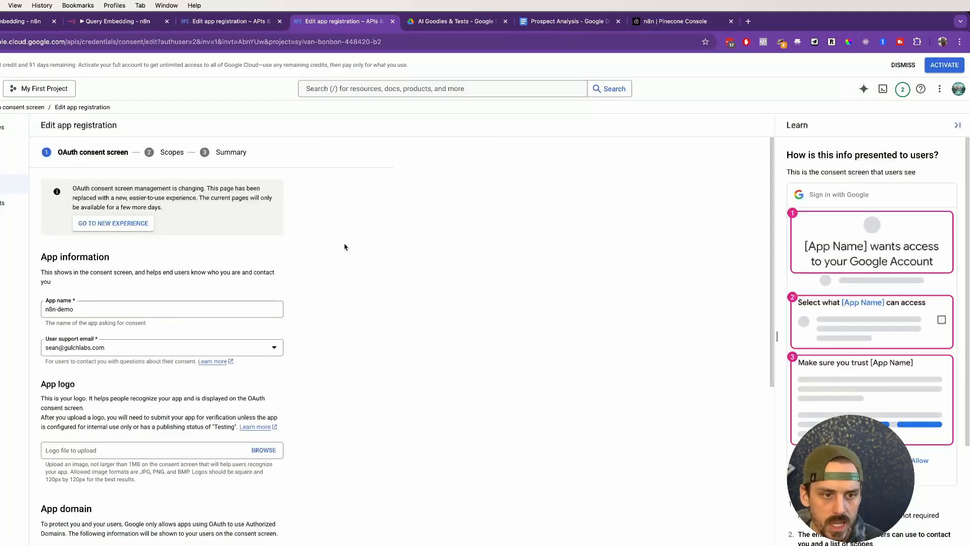
{"action": "scroll", "coordinate": [345, 246], "scroll_direction": "down", "scroll_amount": 10}
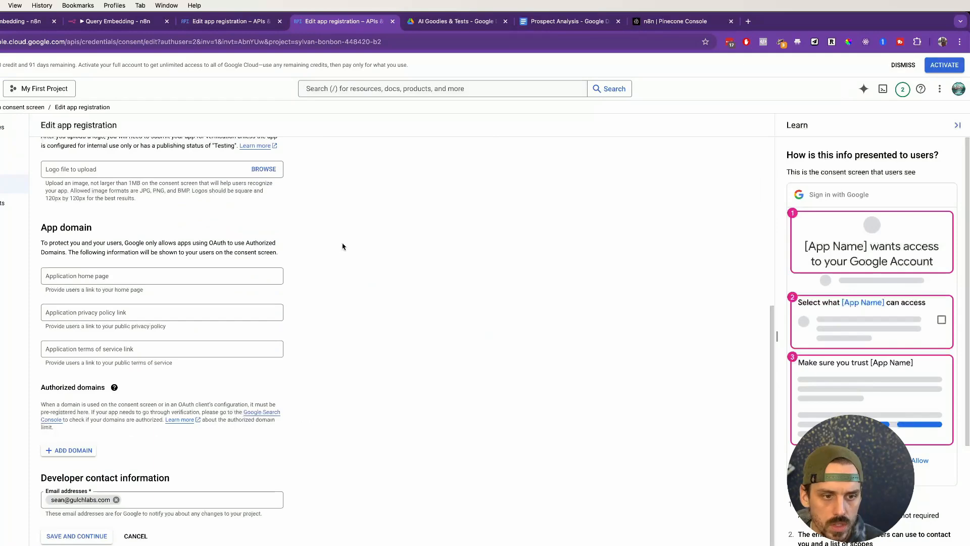
{"action": "left_click", "coordinate": [83, 533]}
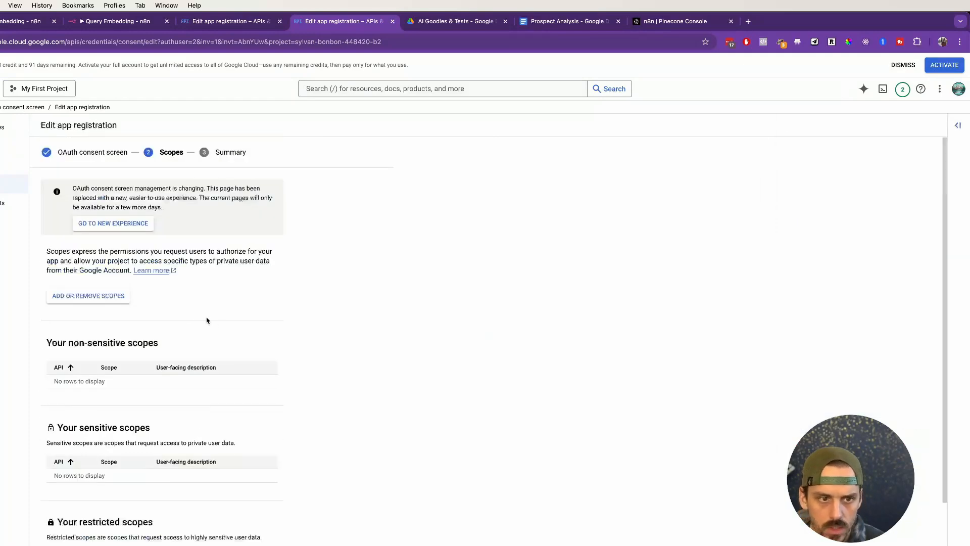
{"action": "scroll", "coordinate": [157, 295], "scroll_direction": "down", "scroll_amount": 2}
{"action": "left_click", "coordinate": [87, 236]}
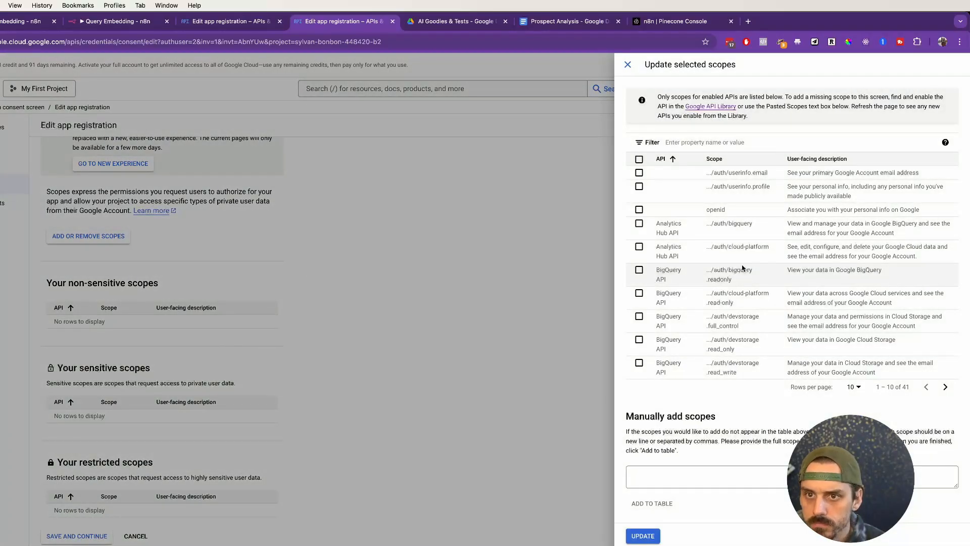
Step: Show 50 scopes per page and add the Google Drive API scope .../auth/drive.readonly to the app
{"action": "left_click", "coordinate": [853, 387]}
{"action": "left_click", "coordinate": [846, 438]}
{"action": "scroll", "coordinate": [700, 274], "scroll_direction": "down", "scroll_amount": 4}
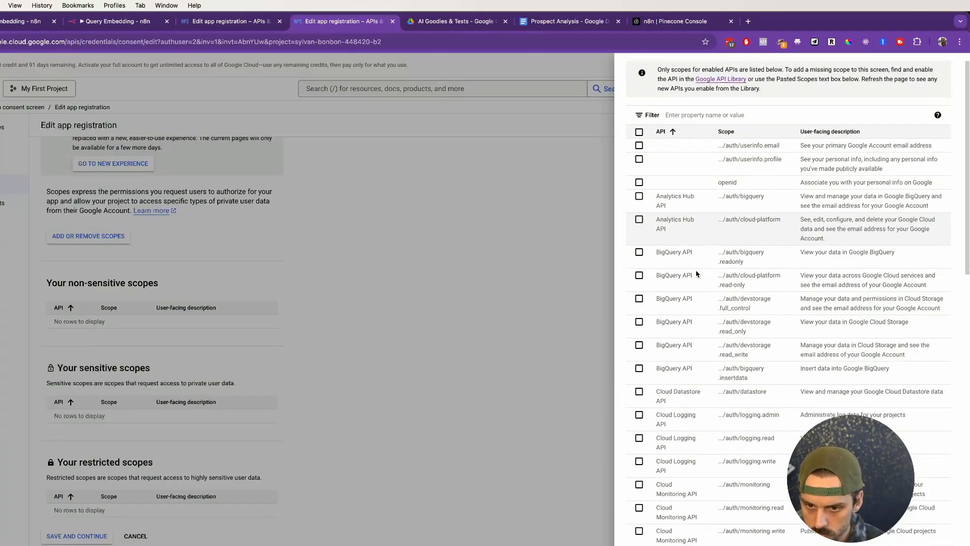
{"action": "scroll", "coordinate": [706, 277], "scroll_direction": "down", "scroll_amount": 3}
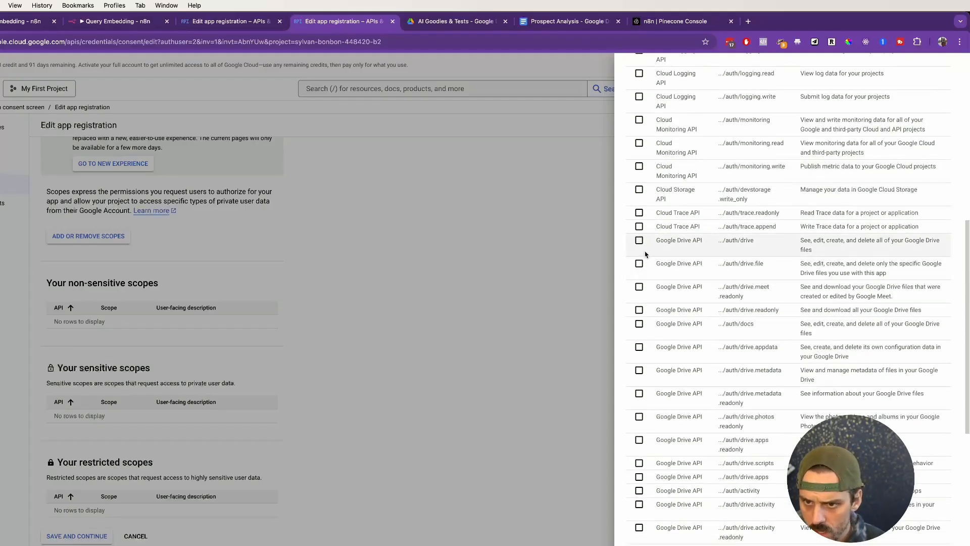
{"action": "left_click", "coordinate": [639, 310]}
{"action": "scroll", "coordinate": [642, 314], "scroll_direction": "down", "scroll_amount": 6}
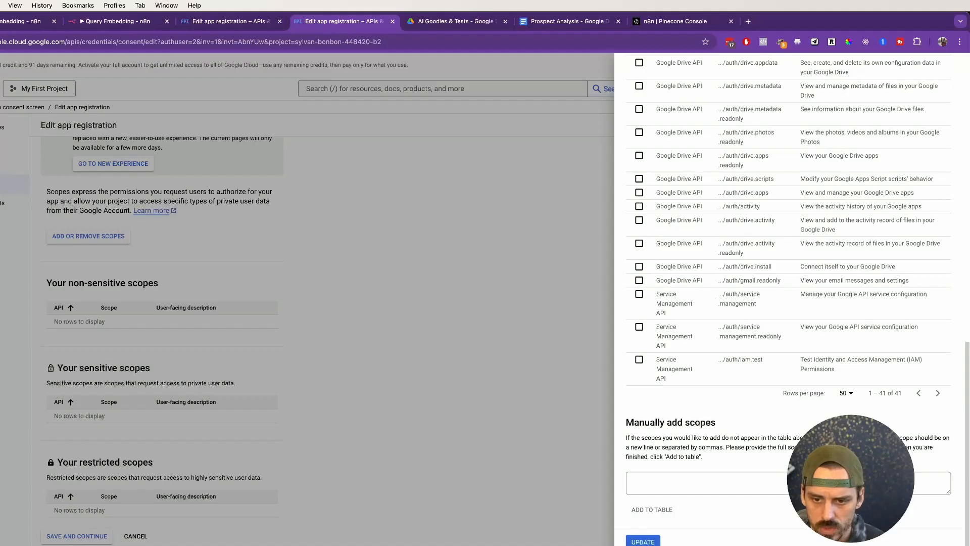
{"action": "scroll", "coordinate": [682, 372], "scroll_direction": "up", "scroll_amount": 3}
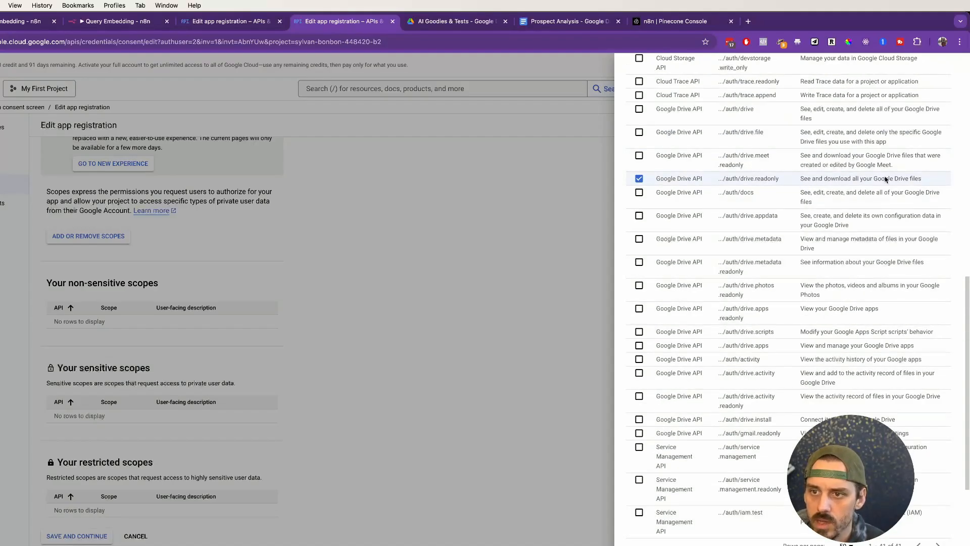
{"action": "scroll", "coordinate": [650, 310], "scroll_direction": "down", "scroll_amount": 3}
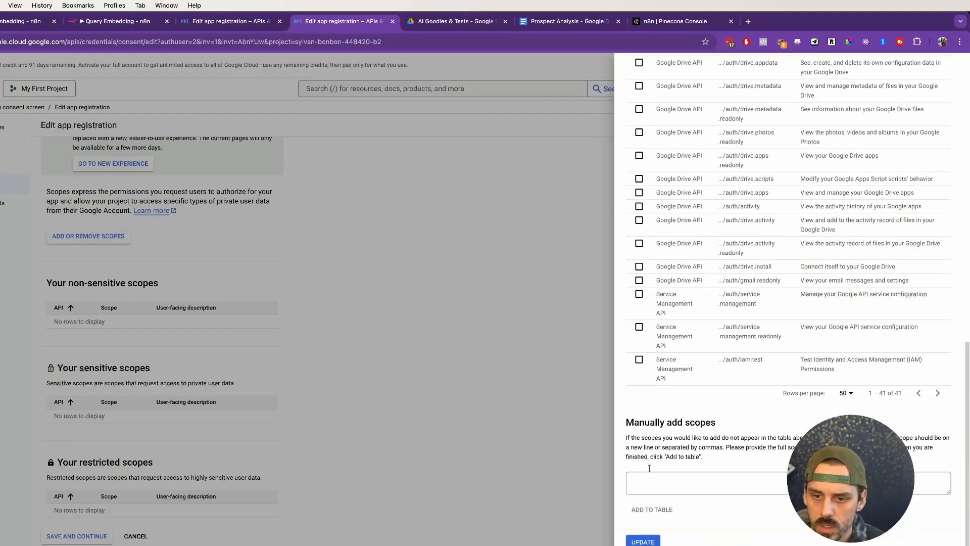
{"action": "left_click", "coordinate": [652, 540]}
Step: Save the app's scopes and review the registration summary down to its Scopes section
{"action": "scroll", "coordinate": [399, 315], "scroll_direction": "down", "scroll_amount": 1}
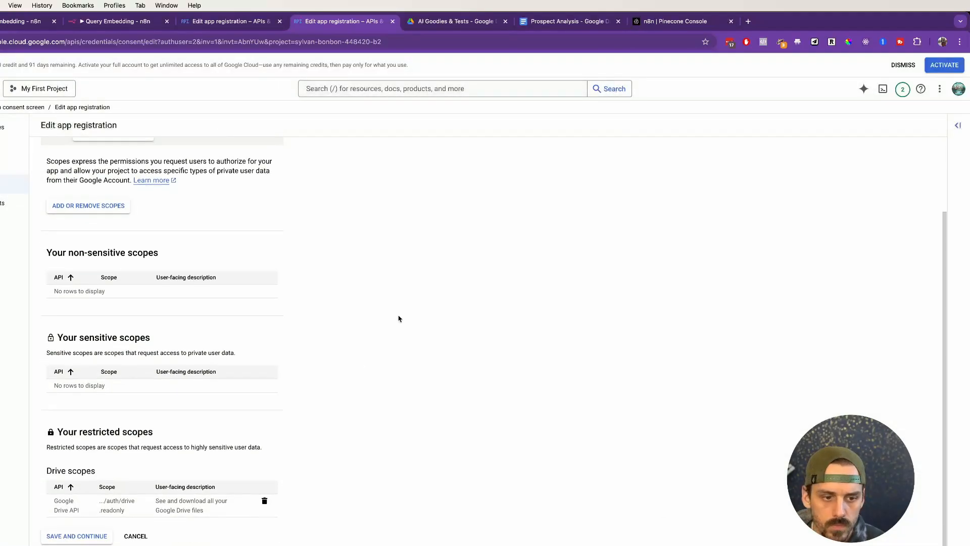
{"action": "left_click", "coordinate": [66, 541]}
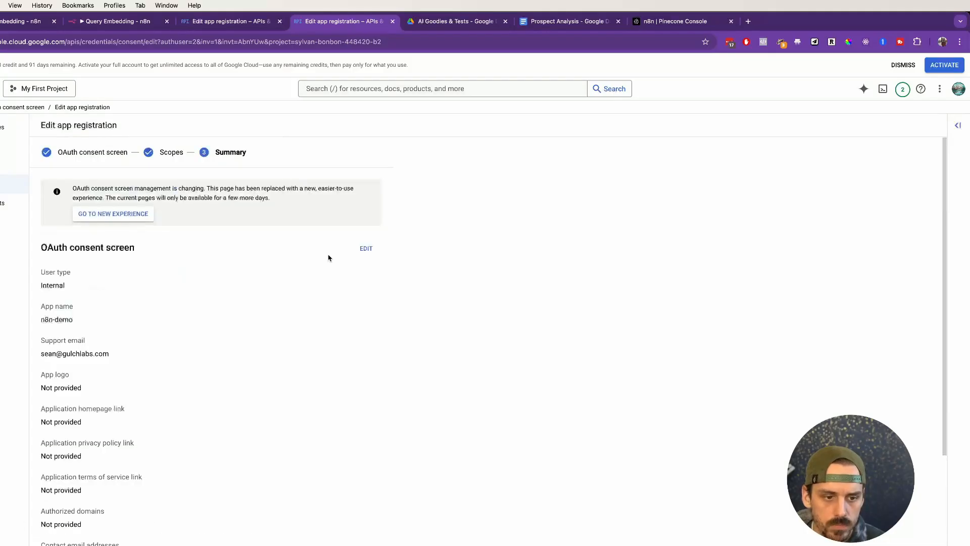
{"action": "scroll", "coordinate": [214, 248], "scroll_direction": "down", "scroll_amount": 3}
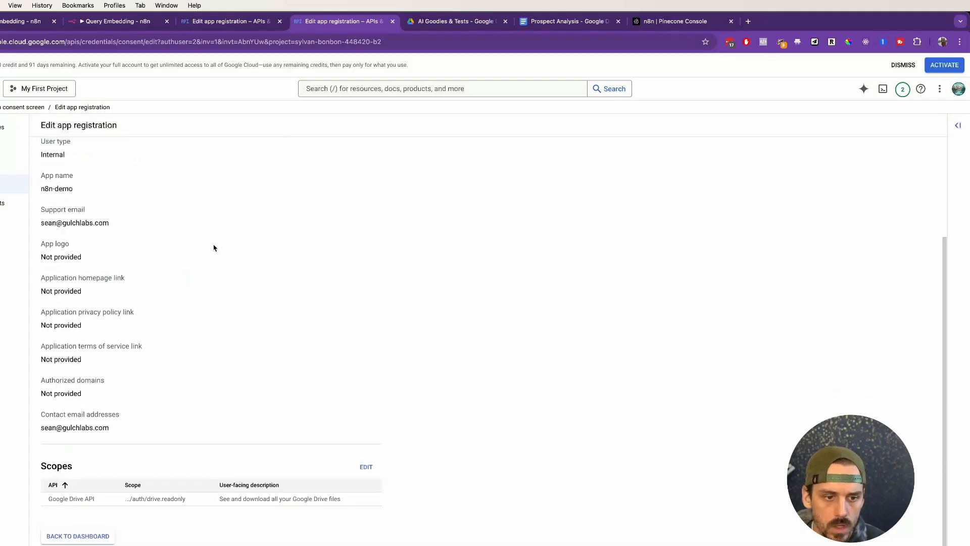
Step: Switch to the n8n Google Drive account 2 credential and copy its OAuth redirect URL
{"action": "scroll", "coordinate": [213, 248], "scroll_direction": "up", "scroll_amount": 3}
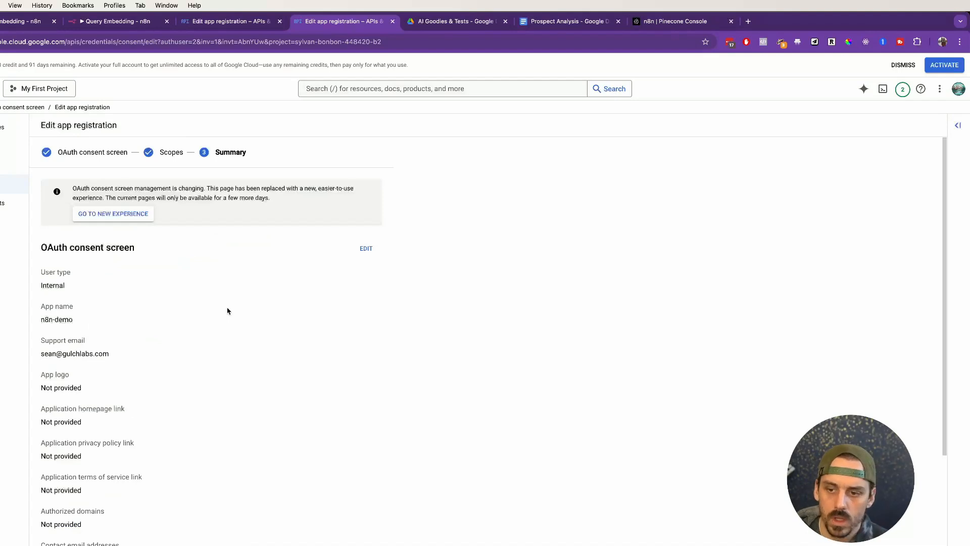
{"action": "left_click", "coordinate": [8, 23]}
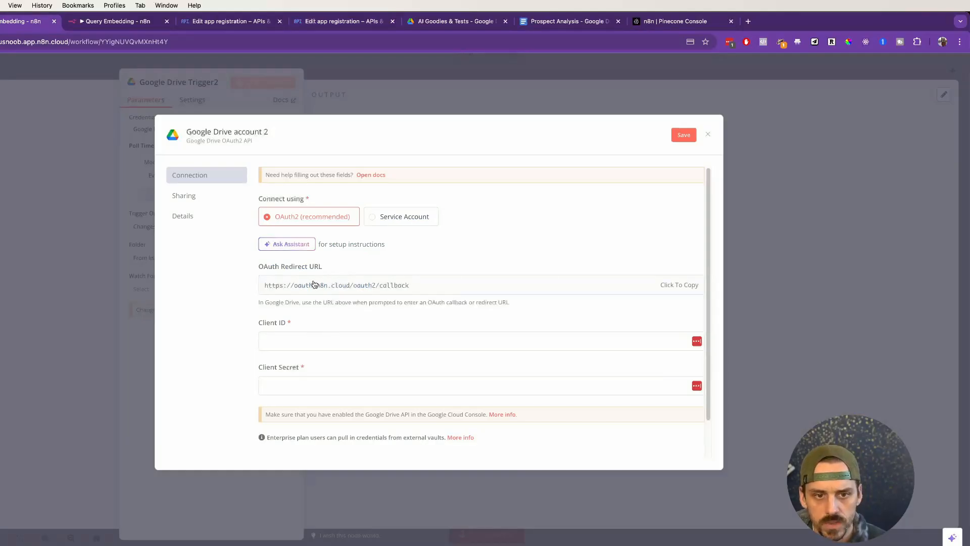
{"action": "left_click", "coordinate": [679, 287]}
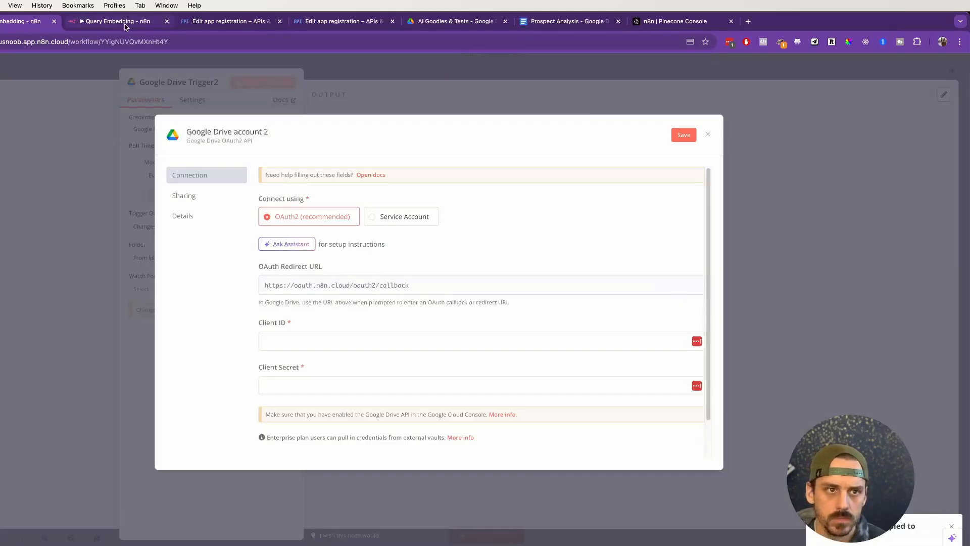
Step: Return to Google Cloud and start creating an OAuth client ID from the project's credentials page
{"action": "left_click", "coordinate": [227, 21]}
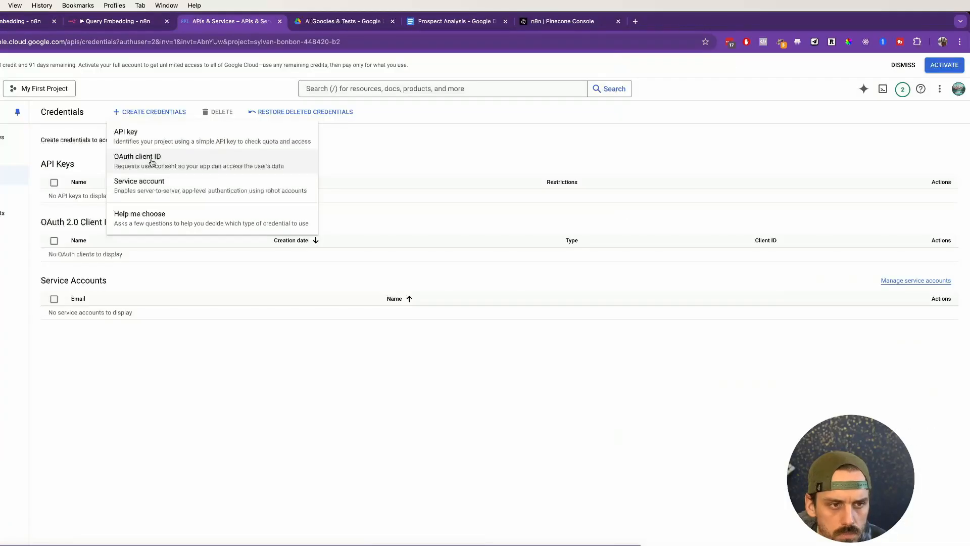
{"action": "left_click", "coordinate": [91, 442]}
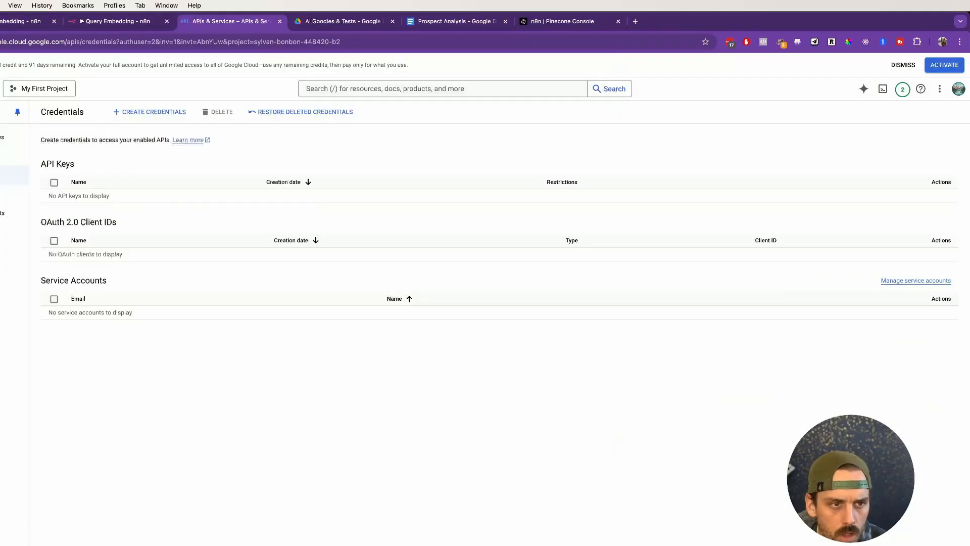
{"action": "left_click", "coordinate": [160, 112]}
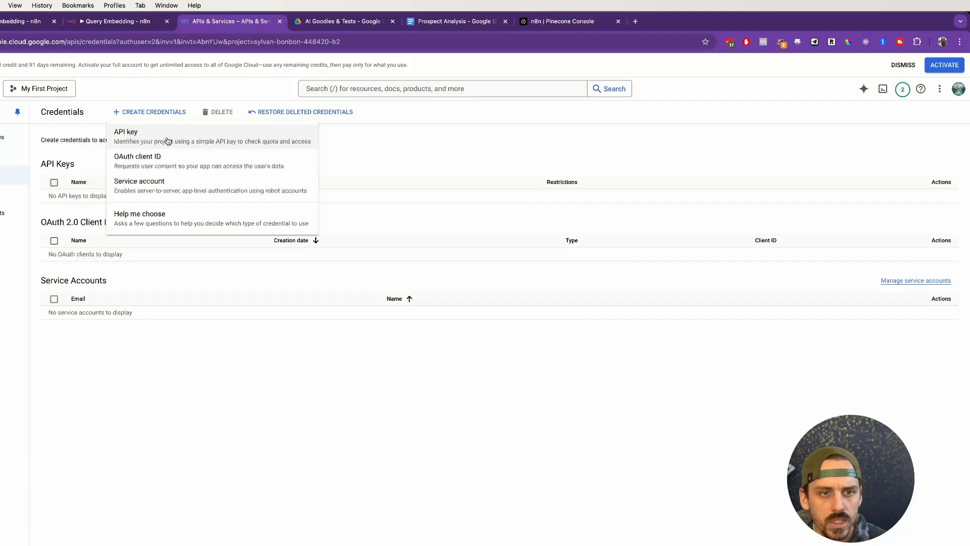
{"action": "left_click", "coordinate": [171, 169]}
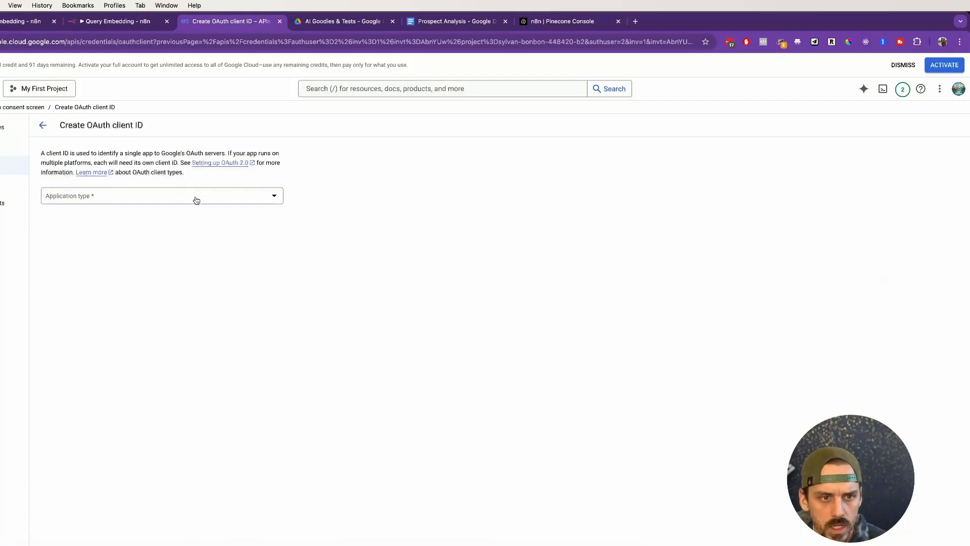
Step: Set the OAuth client's application type to Web application and name it n8n
{"action": "left_click", "coordinate": [196, 201]}
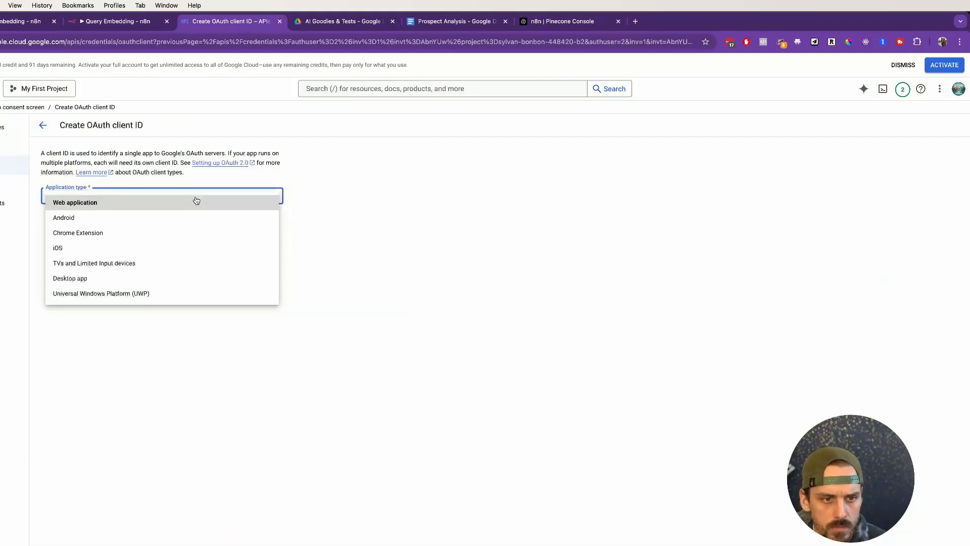
{"action": "left_click", "coordinate": [196, 202]}
{"action": "left_click", "coordinate": [173, 224]}
{"action": "key", "text": "super+a"}
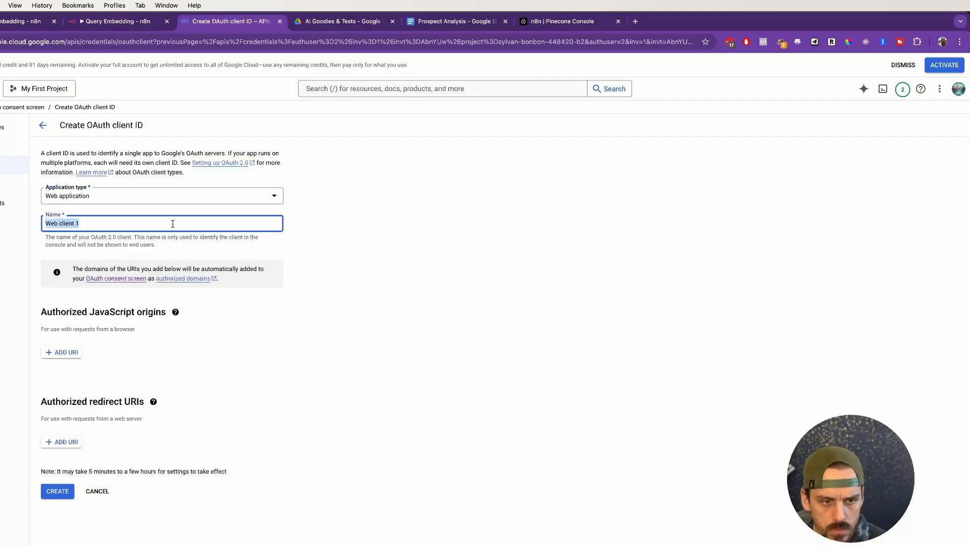
{"action": "type", "text": "n8n"}
{"action": "left_click", "coordinate": [332, 292]}
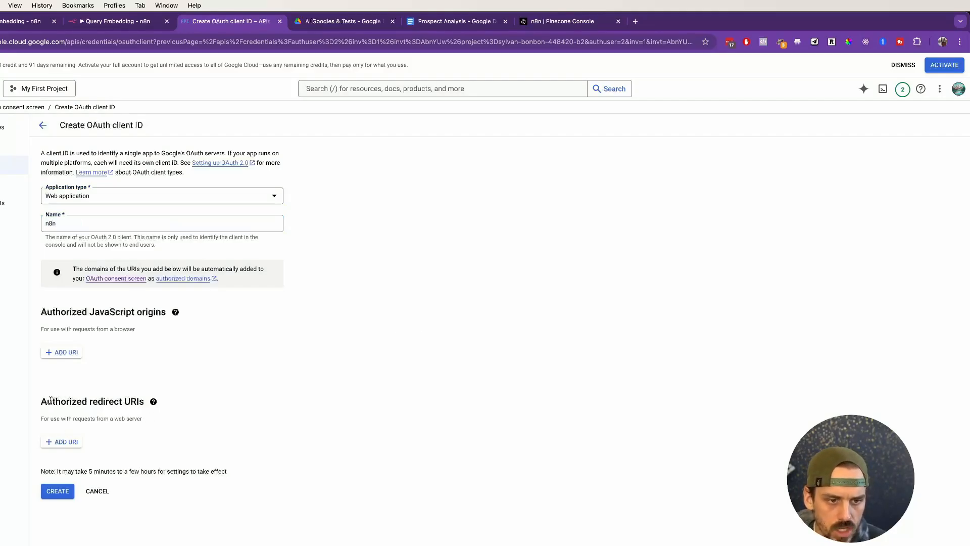
{"action": "left_click_drag", "start_coordinate": [41, 401], "coordinate": [152, 402]}
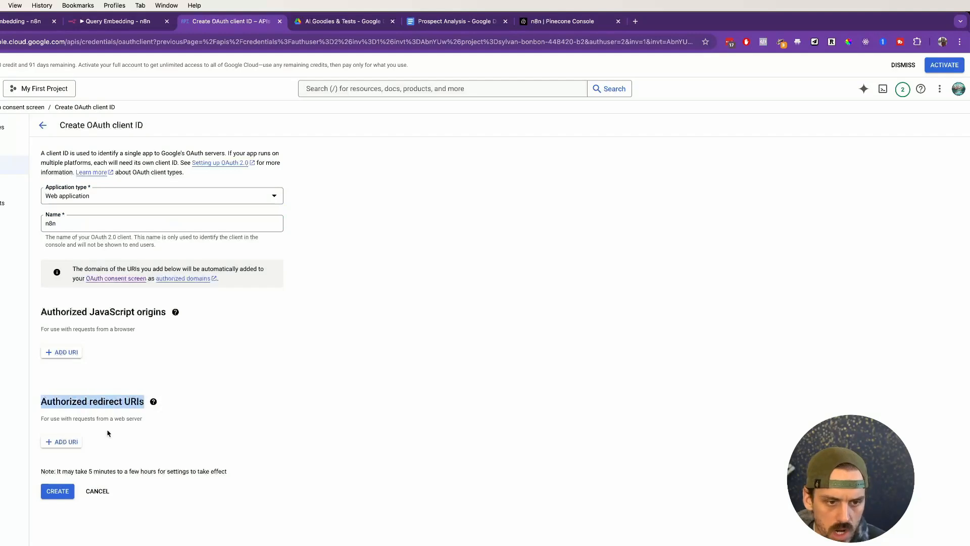
{"action": "left_click", "coordinate": [63, 441]}
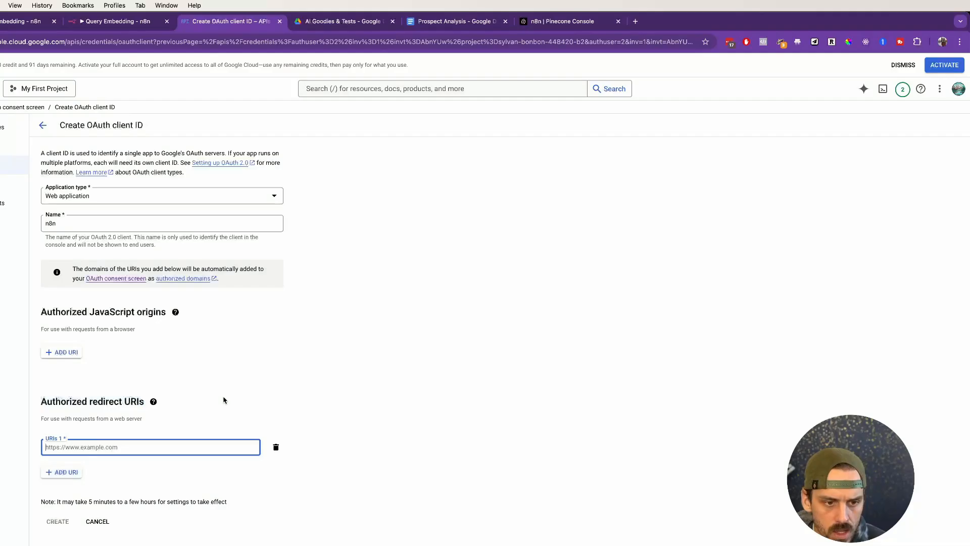
{"action": "key", "text": "super+v"}
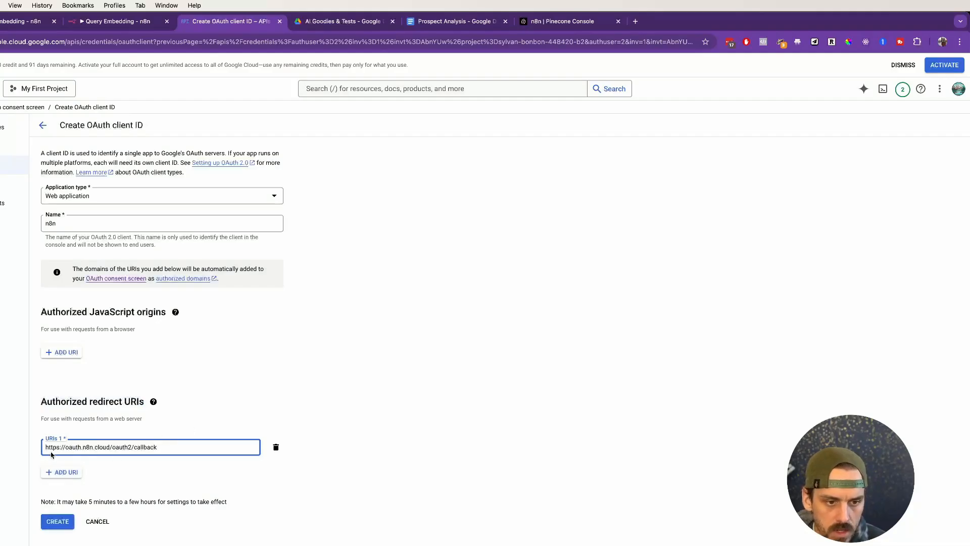
{"action": "left_click", "coordinate": [57, 525]}
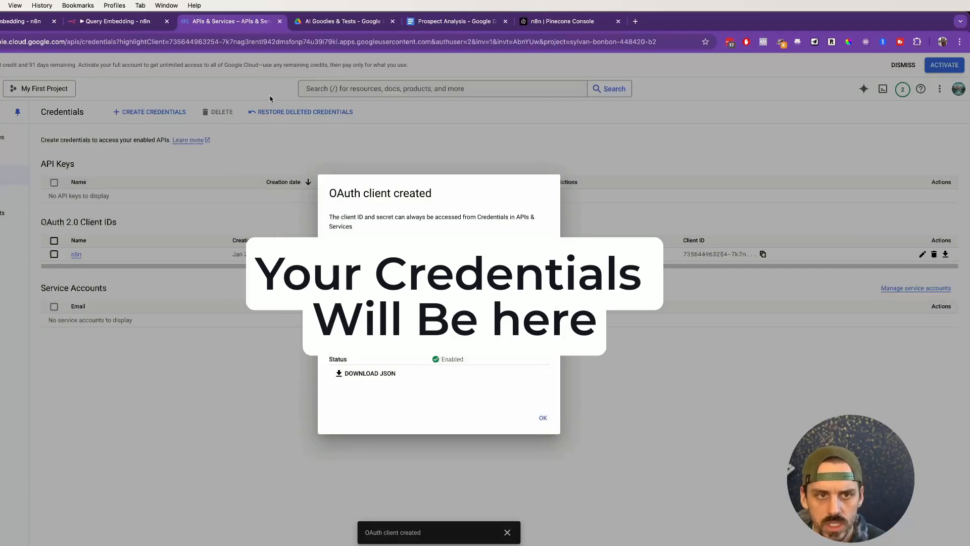
Step: Transfer the new OAuth client's client ID and client secret from Google Cloud into n8n's Google Drive account 2 credential
{"action": "left_click", "coordinate": [28, 21]}
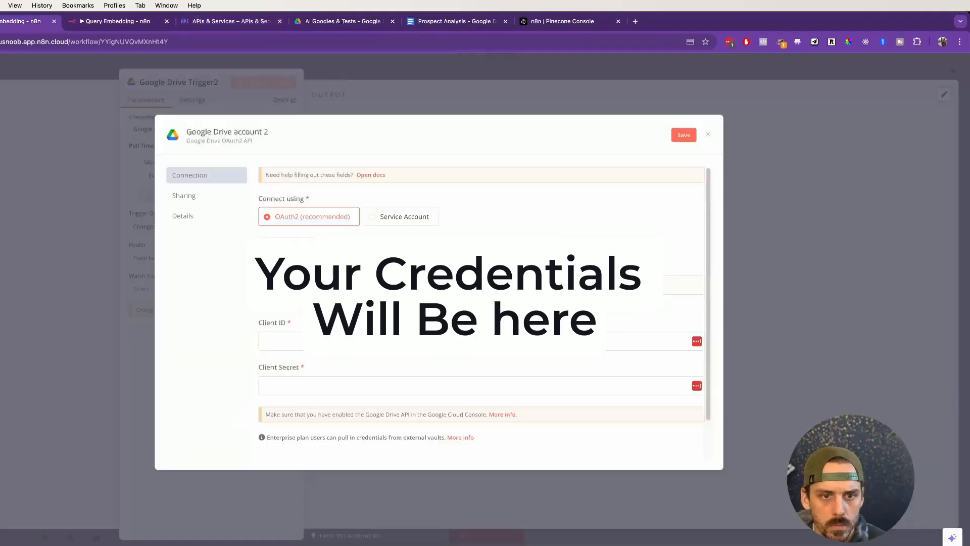
{"action": "left_click", "coordinate": [310, 344]}
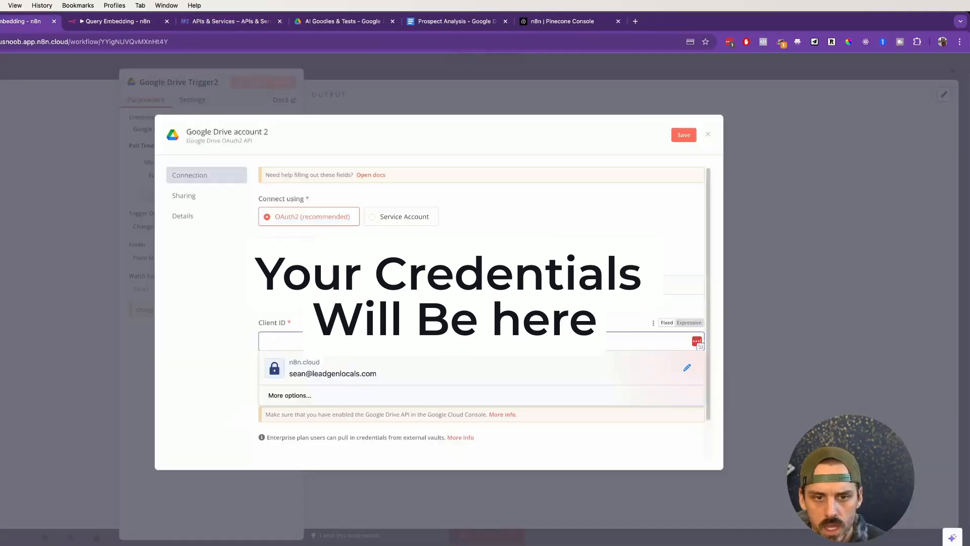
{"action": "key", "text": "super+v"}
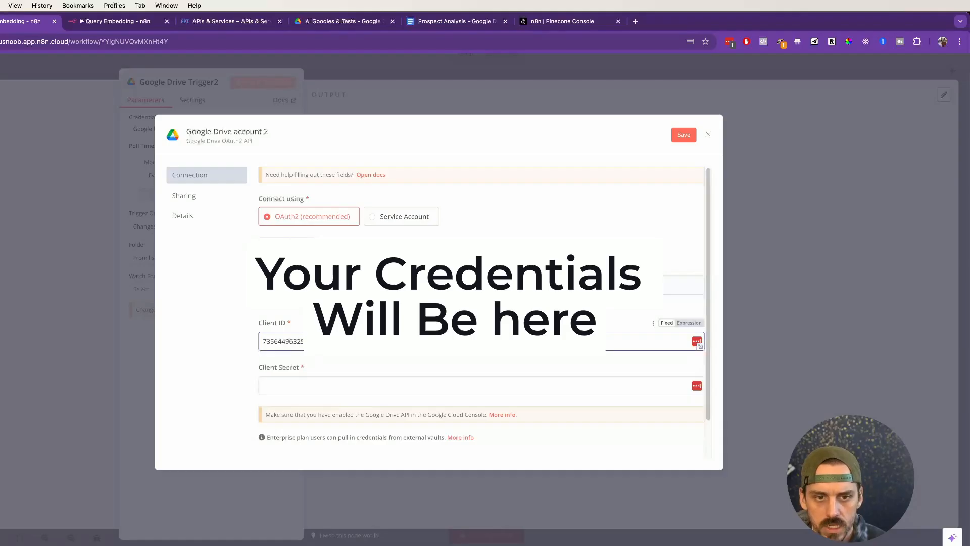
{"action": "left_click", "coordinate": [218, 23]}
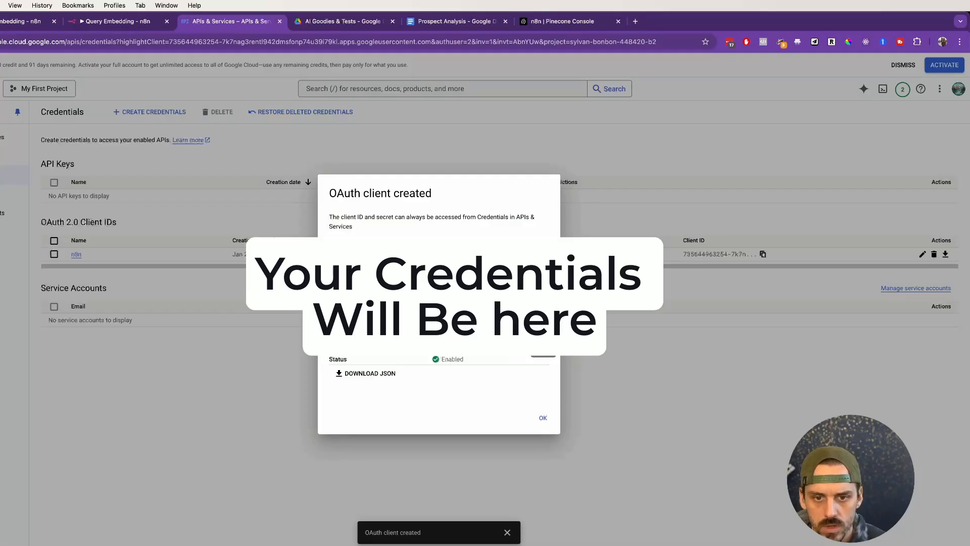
{"action": "left_click", "coordinate": [10, 23]}
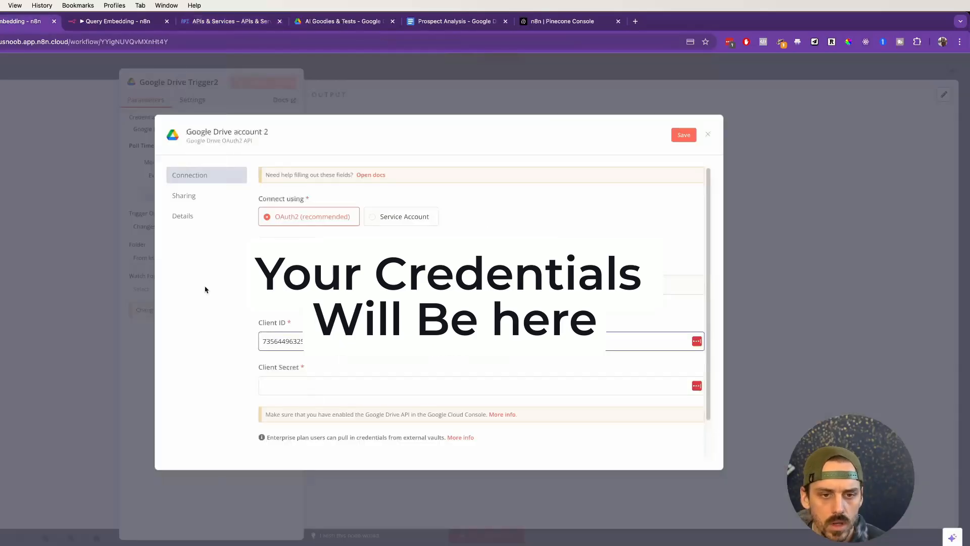
{"action": "left_click", "coordinate": [324, 383]}
{"action": "key", "text": "super+v"}
{"action": "scroll", "coordinate": [339, 372], "scroll_direction": "down", "scroll_amount": 3}
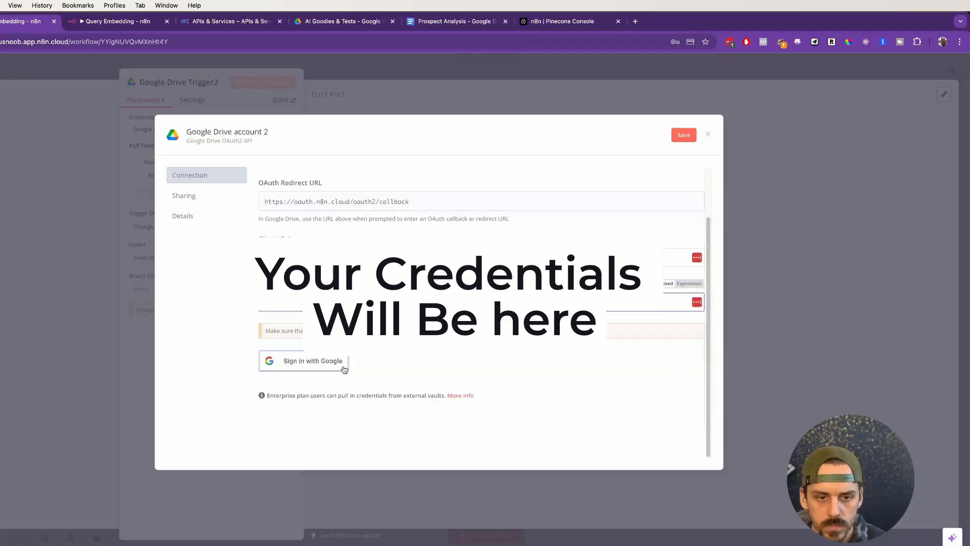
{"action": "scroll", "coordinate": [334, 379], "scroll_direction": "up", "scroll_amount": 3}
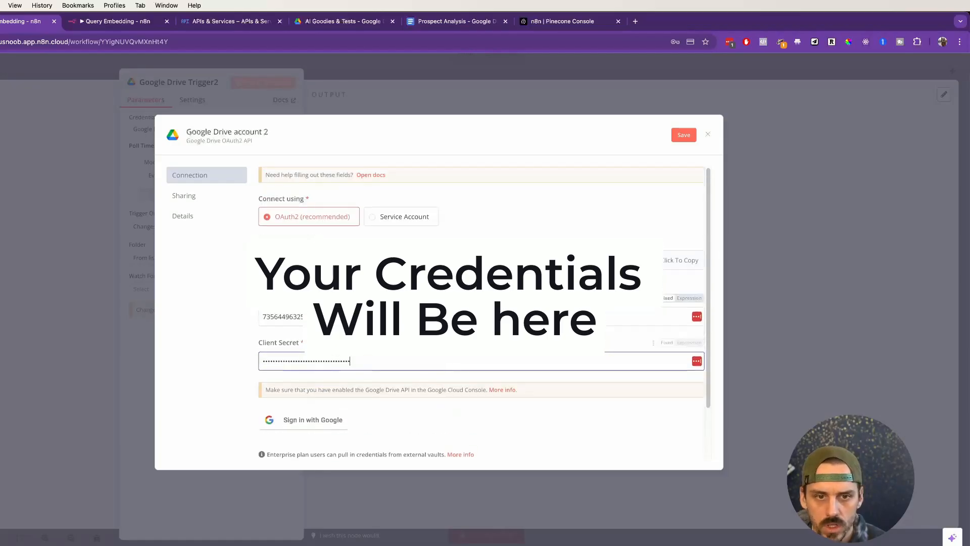
Step: Sign in with Google, grant n8n-demo access to the chosen account, and close the Google Drive account 2 credential
{"action": "scroll", "coordinate": [326, 373], "scroll_direction": "down", "scroll_amount": 3}
{"action": "left_click", "coordinate": [312, 366]}
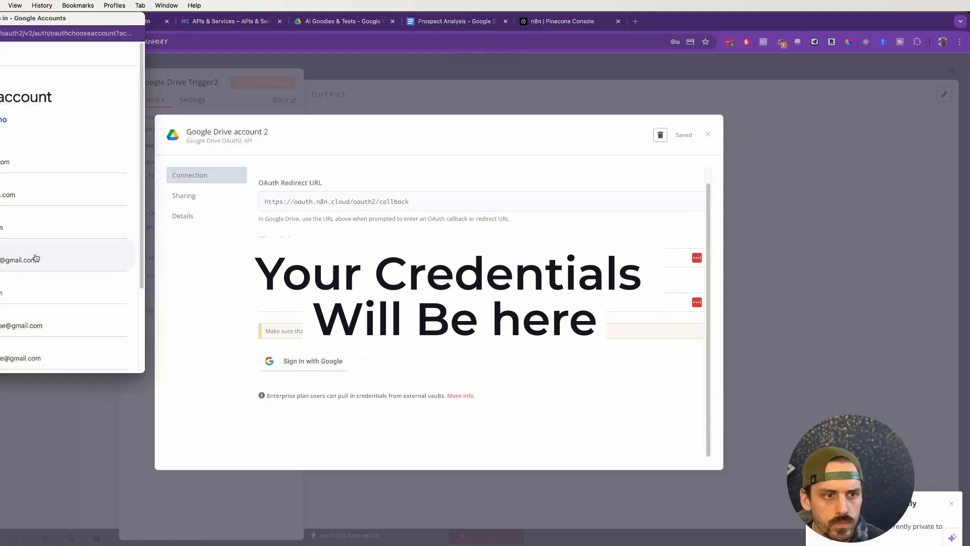
{"action": "scroll", "coordinate": [11, 244], "scroll_direction": "down", "scroll_amount": 1}
{"action": "left_click", "coordinate": [3, 268]}
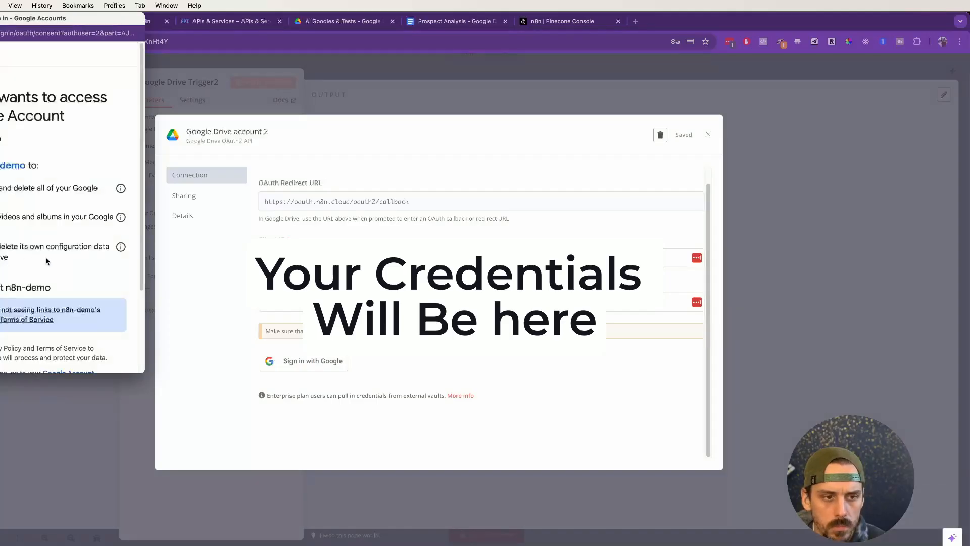
{"action": "scroll", "coordinate": [47, 257], "scroll_direction": "down", "scroll_amount": 3}
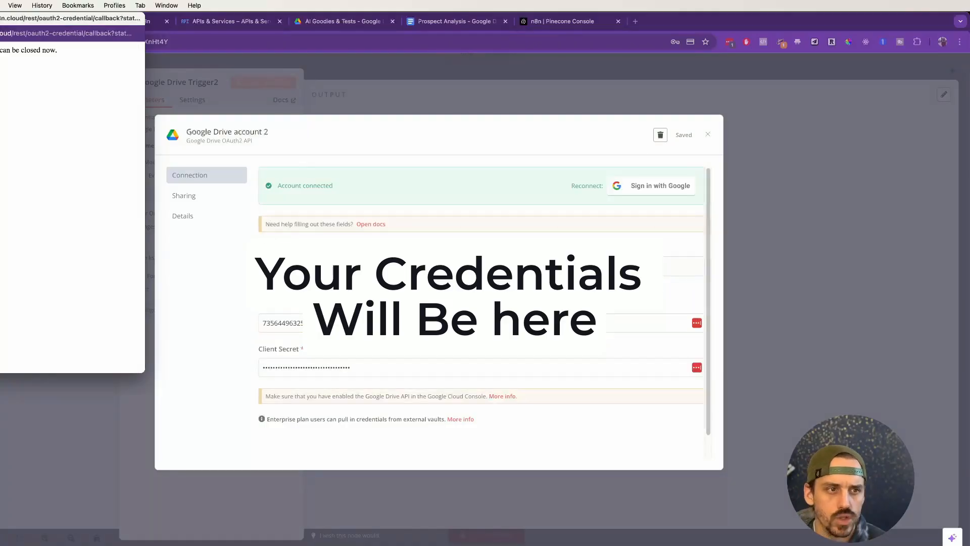
{"action": "left_click_drag", "start_coordinate": [10, 20], "coordinate": [1, 75]}
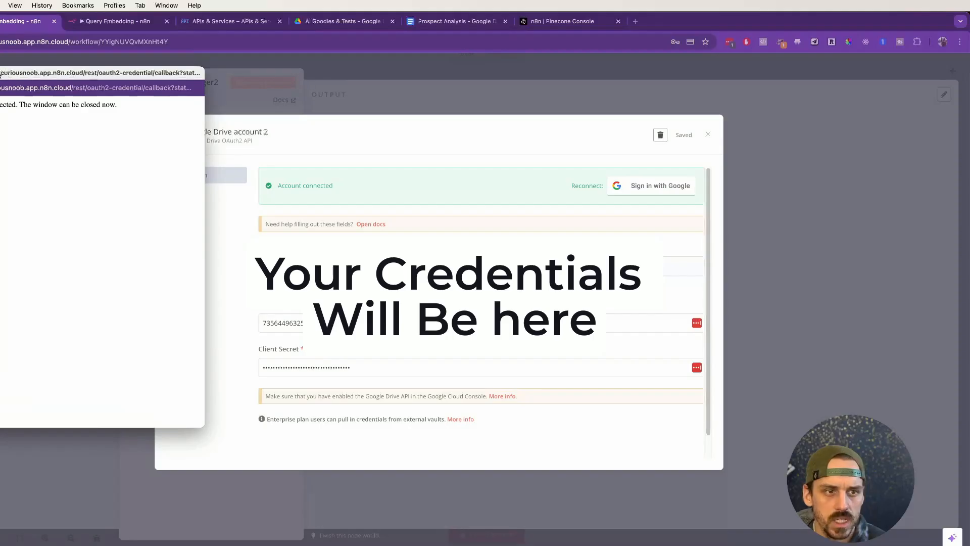
{"action": "left_click", "coordinate": [707, 135]}
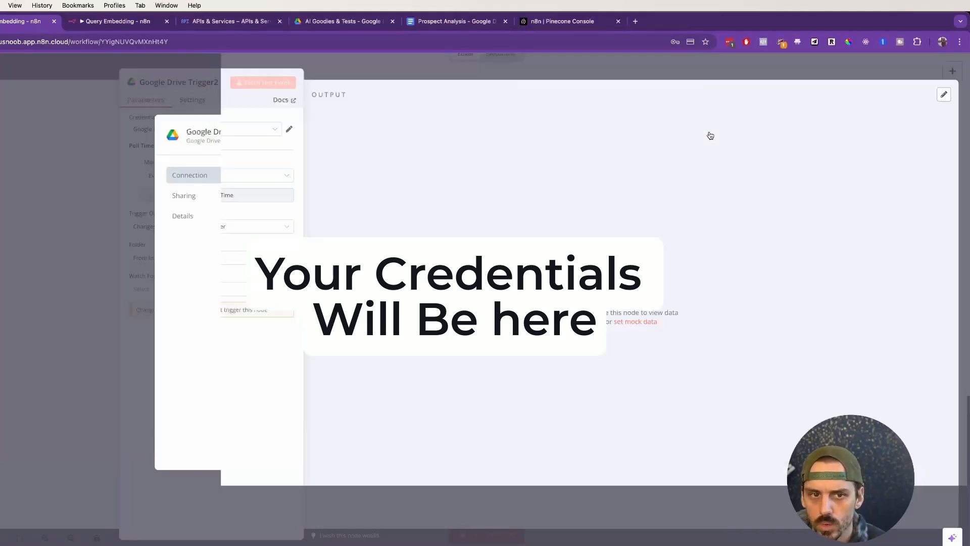
Step: Switch the trigger's credential to the existing Google Drive account and dismiss both password-saving prompts
{"action": "left_click", "coordinate": [207, 131]}
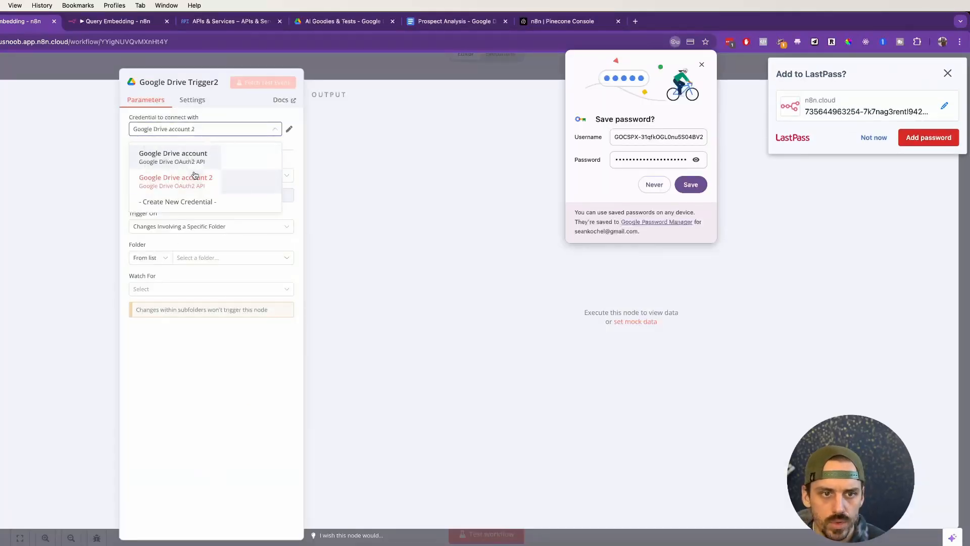
{"action": "left_click", "coordinate": [222, 157]}
{"action": "left_click", "coordinate": [701, 64]}
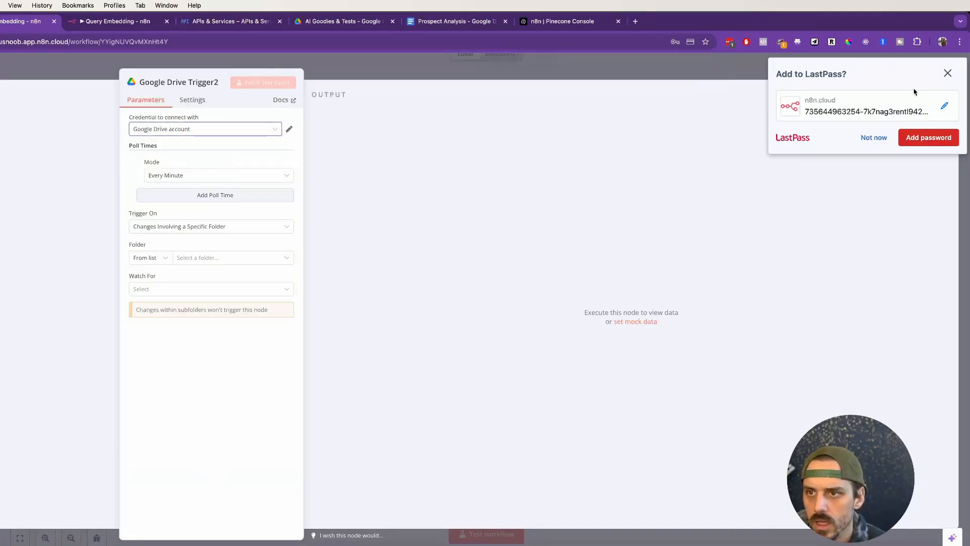
{"action": "left_click", "coordinate": [948, 75]}
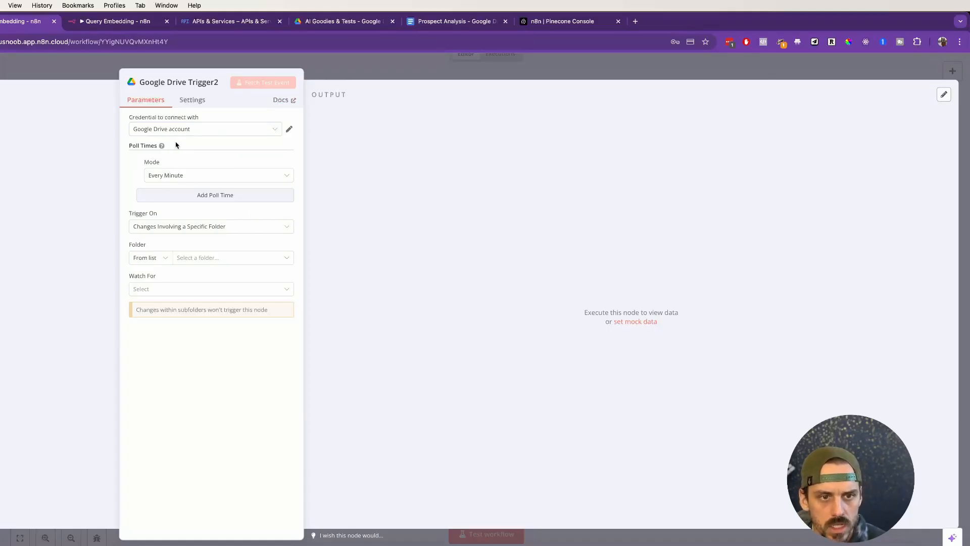
Step: Set the Google Drive trigger to fire on Changes Involving a Specific Folder and choose the AI Goodies & Tests folder from the list
{"action": "left_click", "coordinate": [175, 233]}
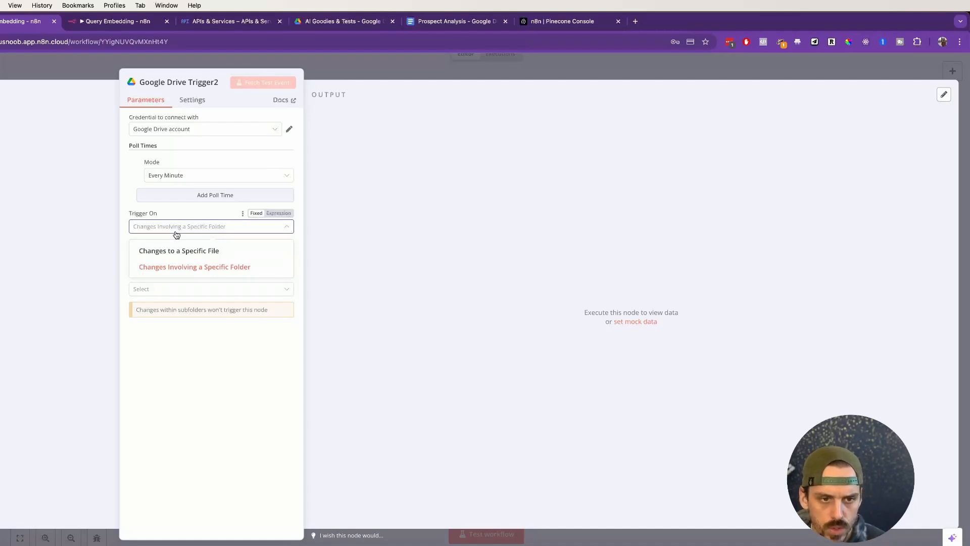
{"action": "left_click", "coordinate": [180, 272]}
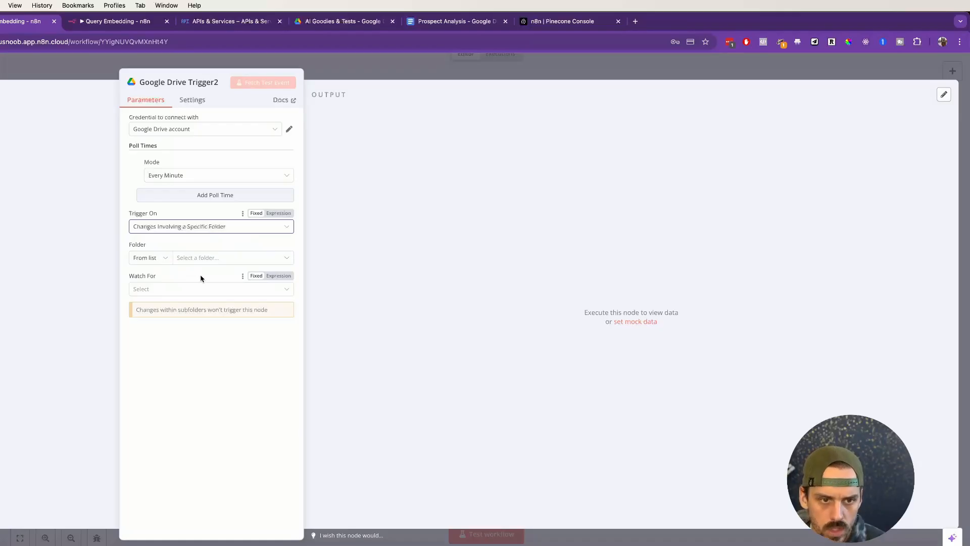
{"action": "left_click", "coordinate": [166, 262]}
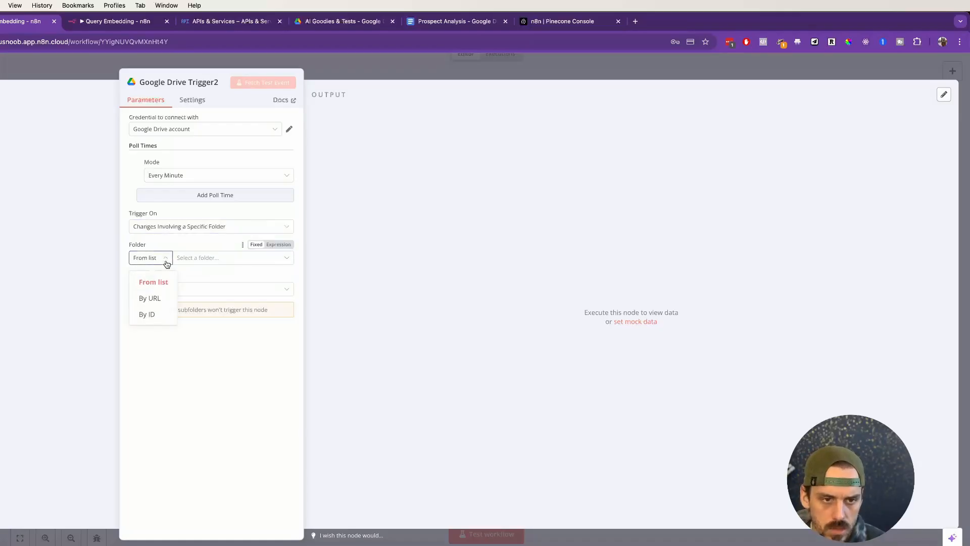
{"action": "left_click", "coordinate": [202, 261]}
{"action": "left_click", "coordinate": [203, 261]}
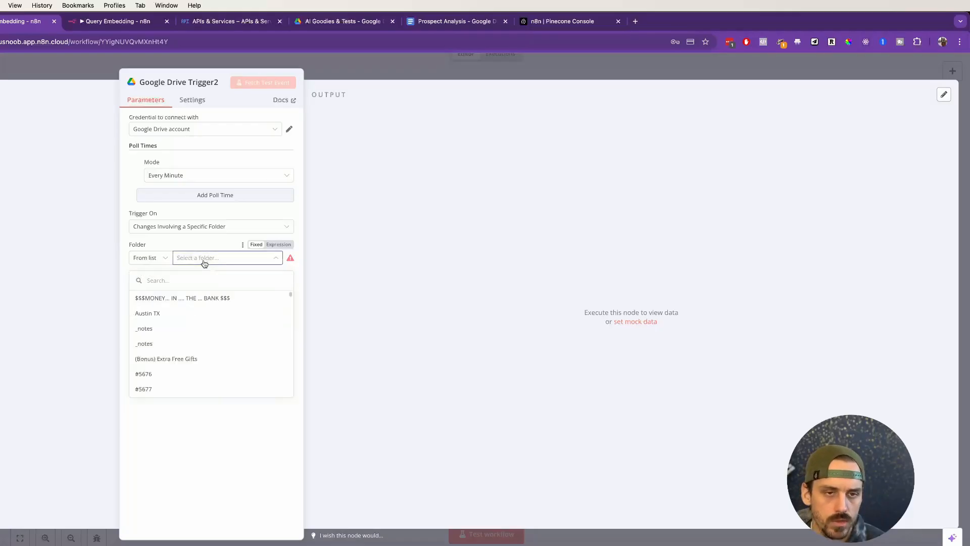
{"action": "left_click", "coordinate": [320, 22]}
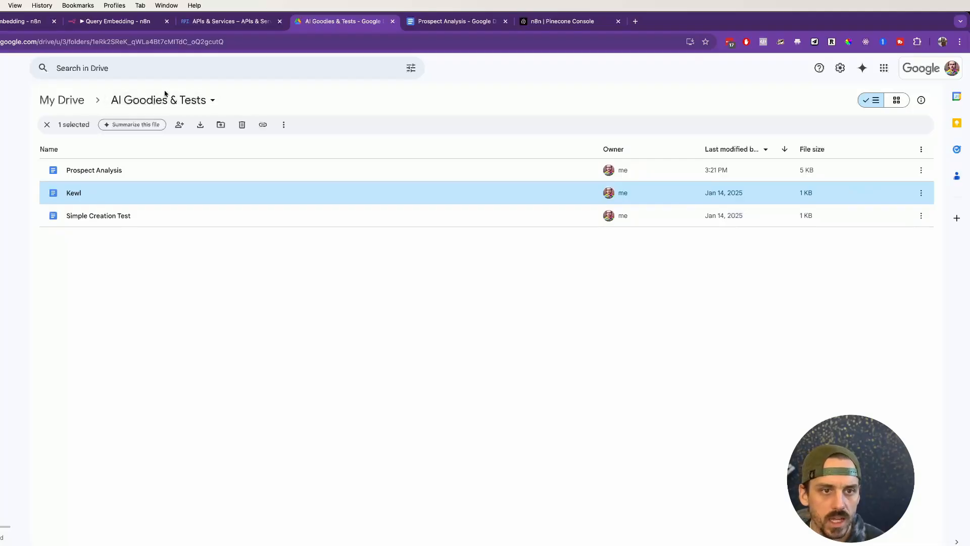
{"action": "left_click", "coordinate": [11, 22]}
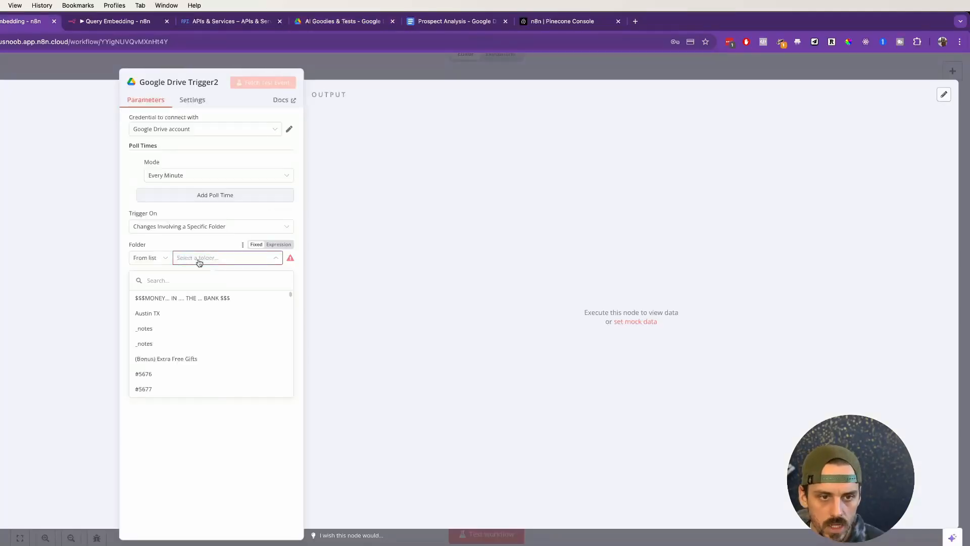
{"action": "type", "text": "AI"}
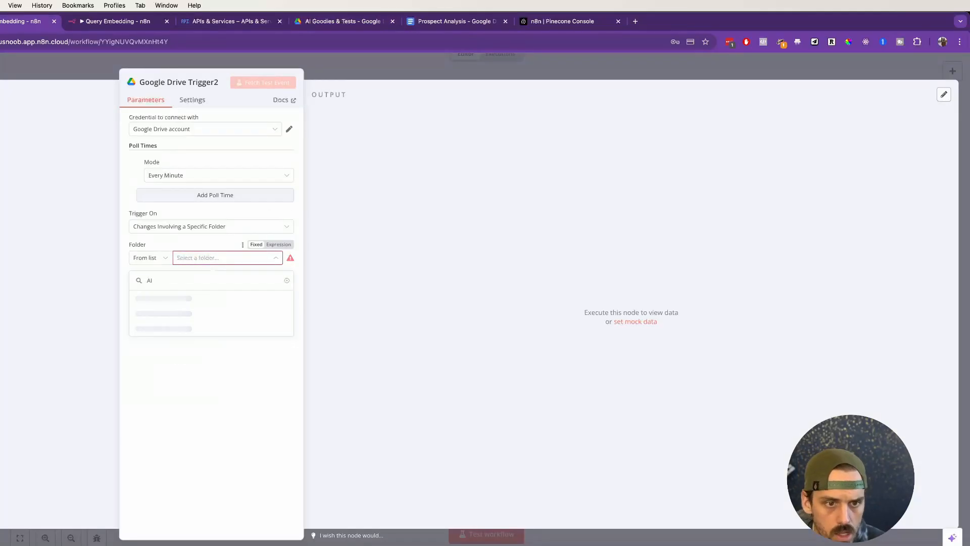
{"action": "left_click", "coordinate": [191, 299]}
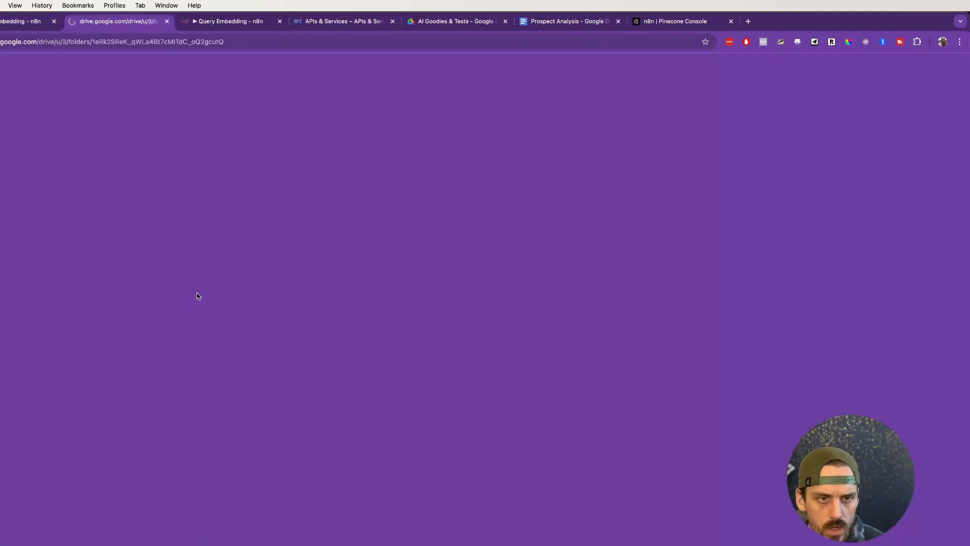
{"action": "left_click", "coordinate": [166, 21]}
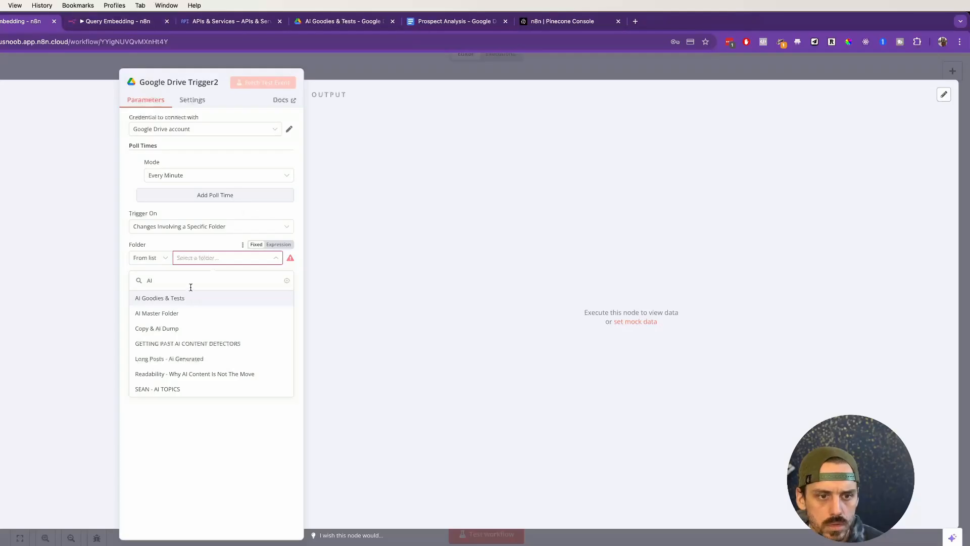
{"action": "left_click", "coordinate": [204, 299]}
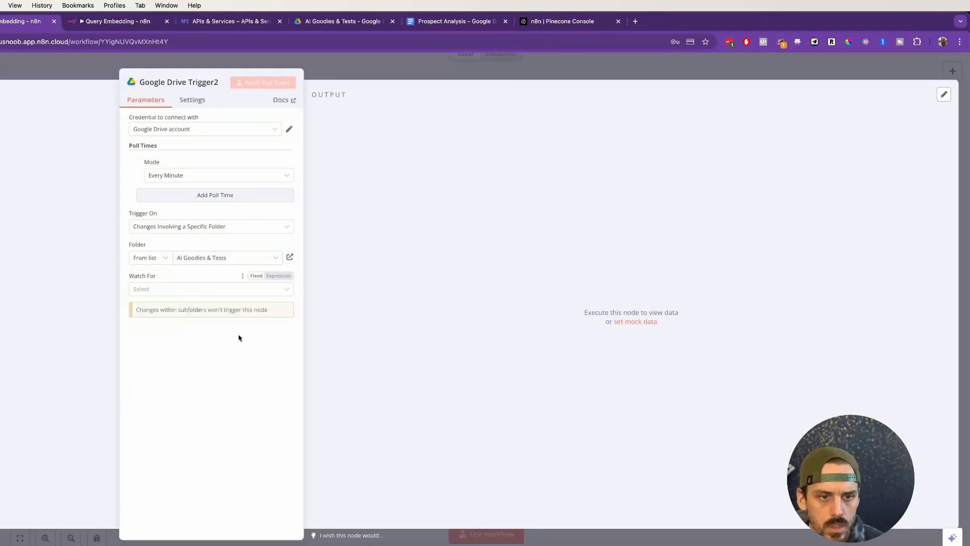
Step: Set the trigger to watch for File Created, then fetch a test event and review its JSON output
{"action": "left_click", "coordinate": [168, 288]}
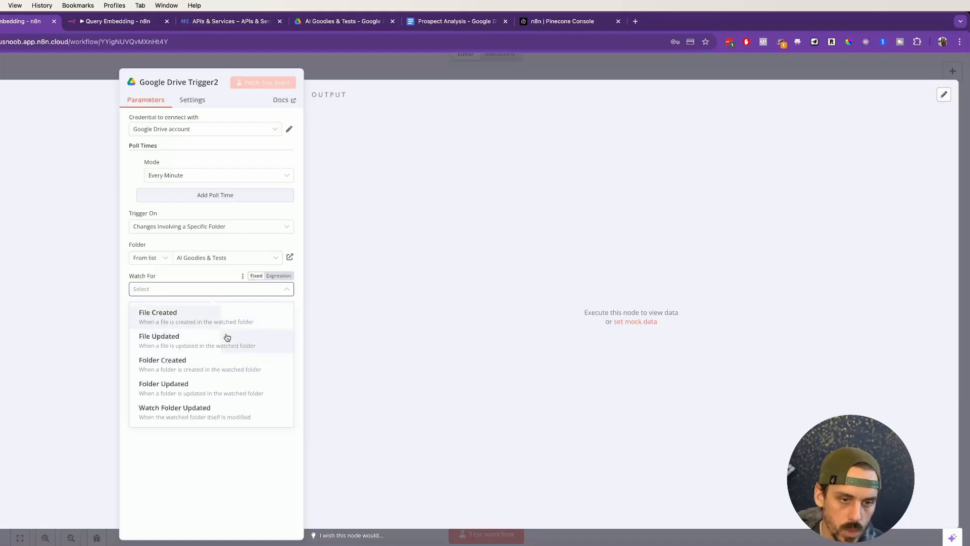
{"action": "left_click", "coordinate": [229, 318]}
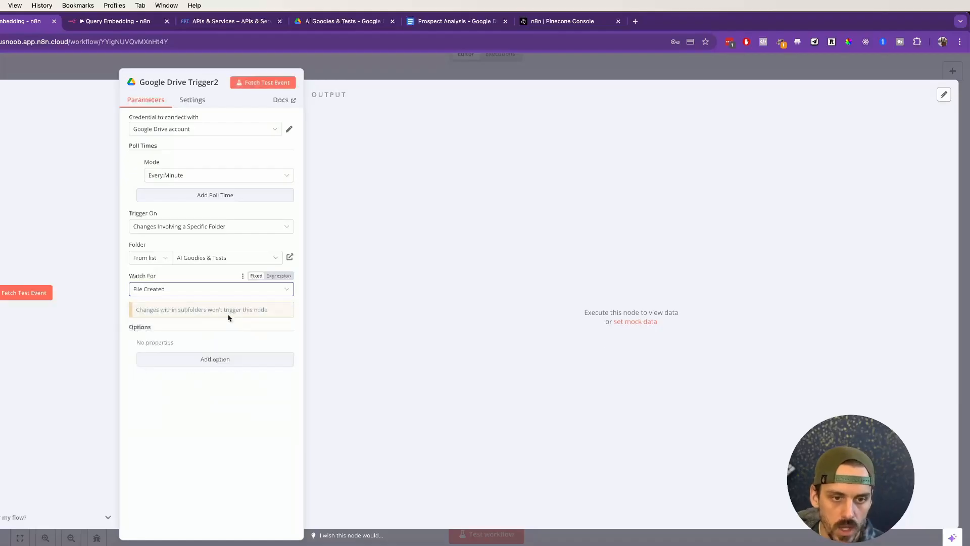
{"action": "left_click", "coordinate": [32, 294]}
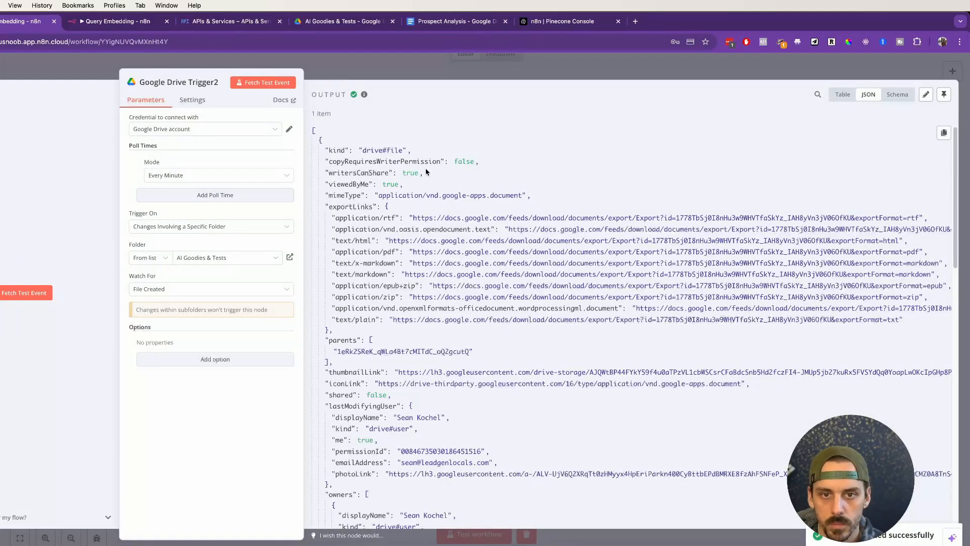
{"action": "scroll", "coordinate": [437, 203], "scroll_direction": "down", "scroll_amount": 10}
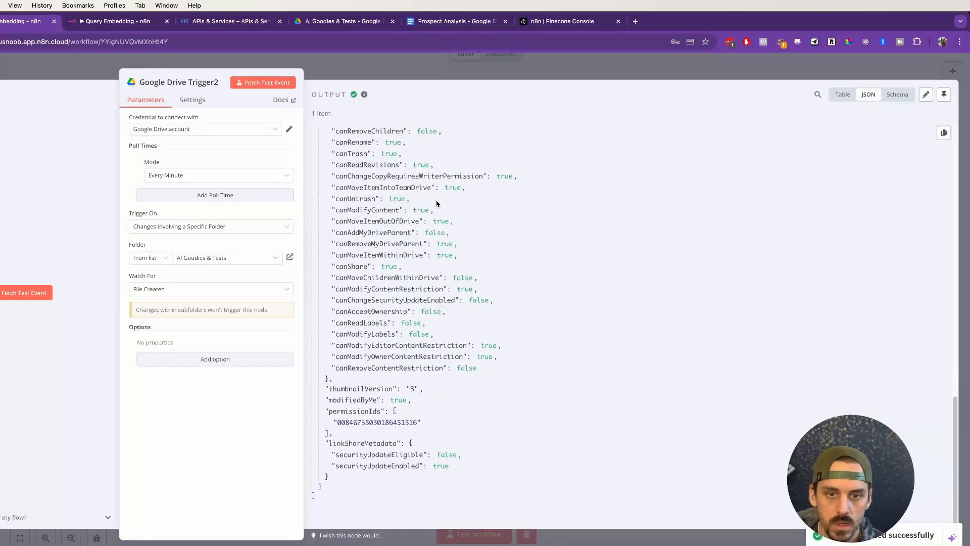
{"action": "scroll", "coordinate": [434, 209], "scroll_direction": "up", "scroll_amount": 8}
{"action": "left_click", "coordinate": [401, 72]}
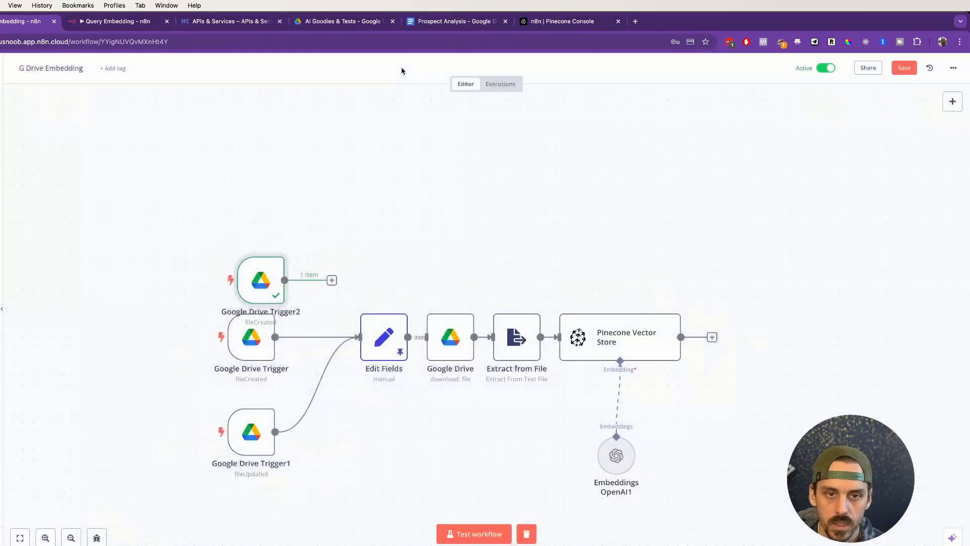
Step: Move the unconnected Google Drive Trigger2 node clear of the other triggers and delete it
{"action": "left_click_drag", "start_coordinate": [270, 280], "coordinate": [271, 234]}
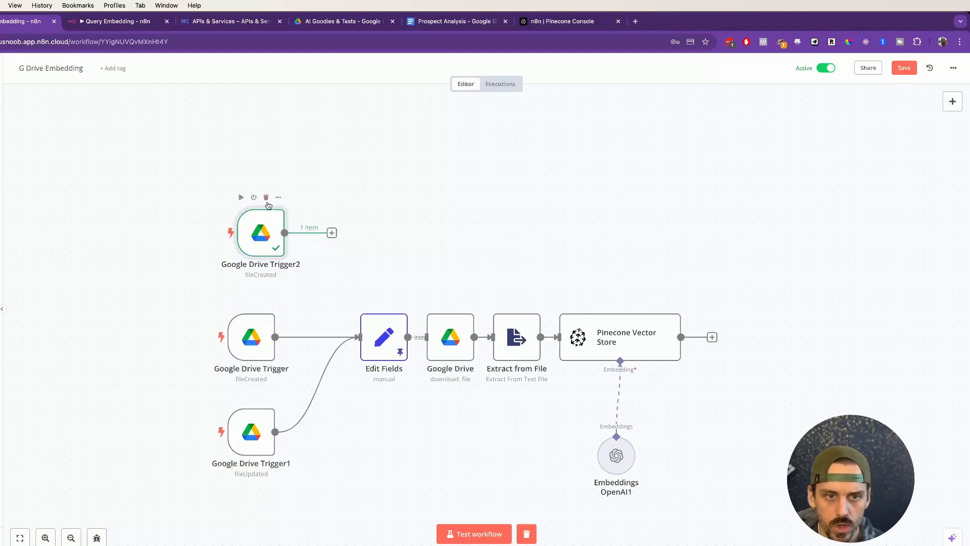
{"action": "left_click", "coordinate": [266, 198]}
Step: Open Google Drive Trigger1 to examine its folder and Watch For settings, then close it
{"action": "mouse_move", "coordinate": [259, 448]}
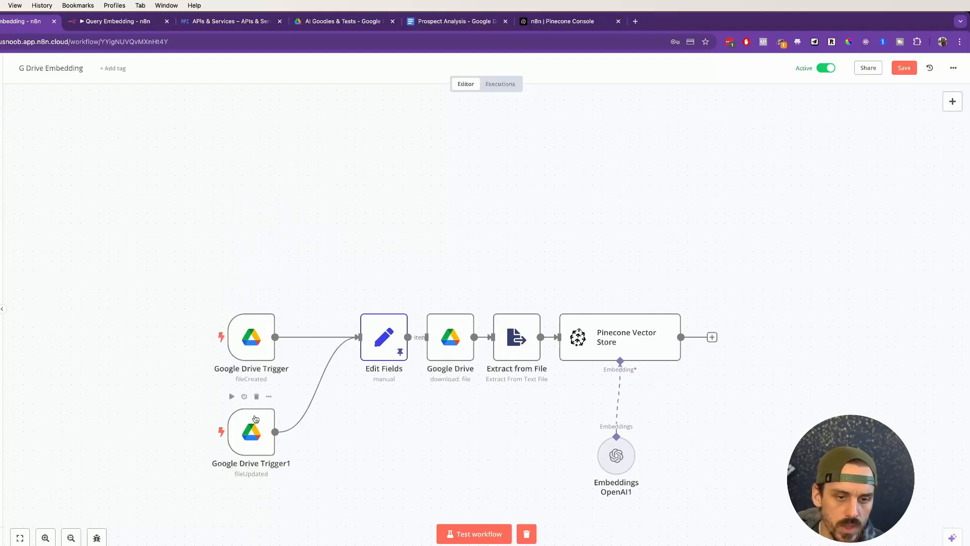
{"action": "left_click", "coordinate": [270, 396]}
{"action": "left_click", "coordinate": [254, 243]}
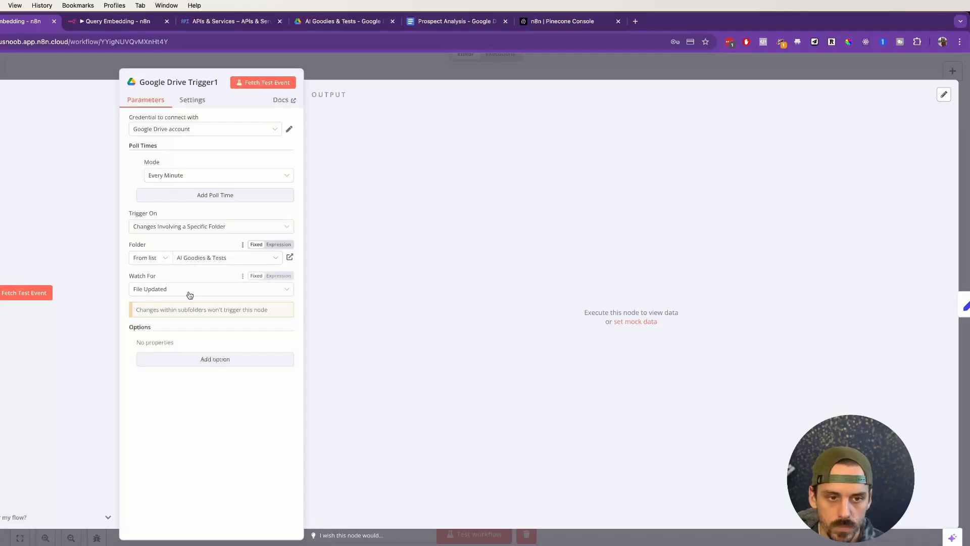
{"action": "left_click", "coordinate": [600, 62]}
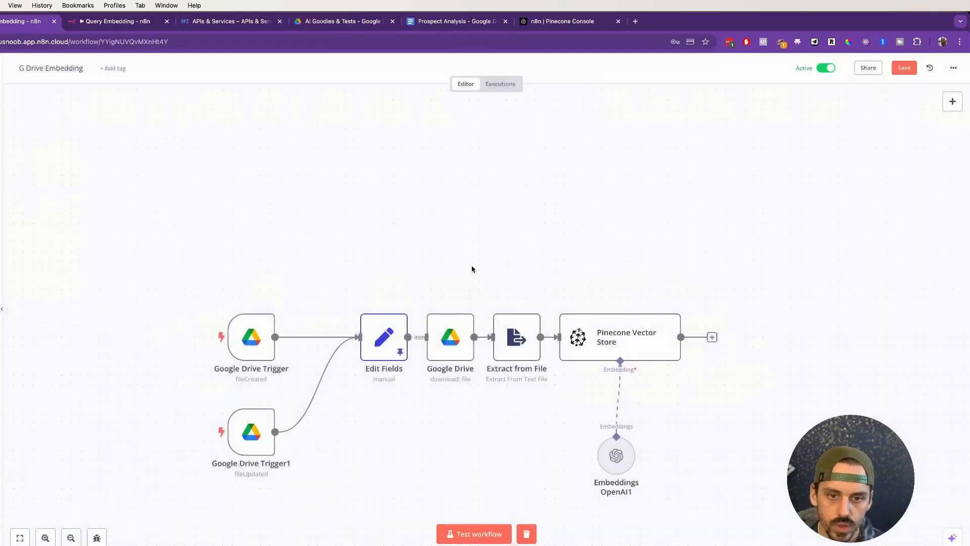
Step: Review the Edit Fields node's field mapping and reposition the node closer to the two Google Drive triggers
{"action": "scroll", "coordinate": [548, 262], "scroll_direction": "right", "scroll_amount": 5}
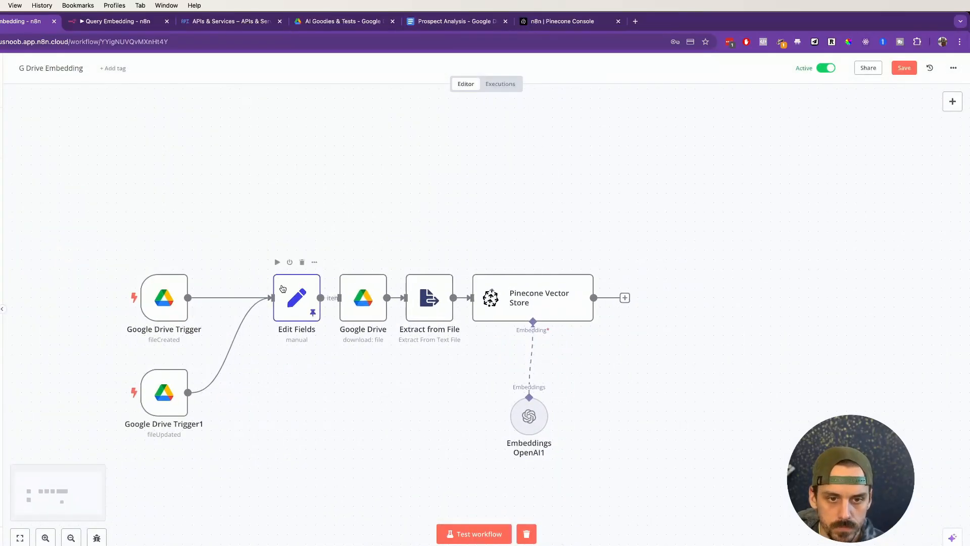
{"action": "left_click", "coordinate": [314, 263]}
{"action": "left_click", "coordinate": [331, 275]}
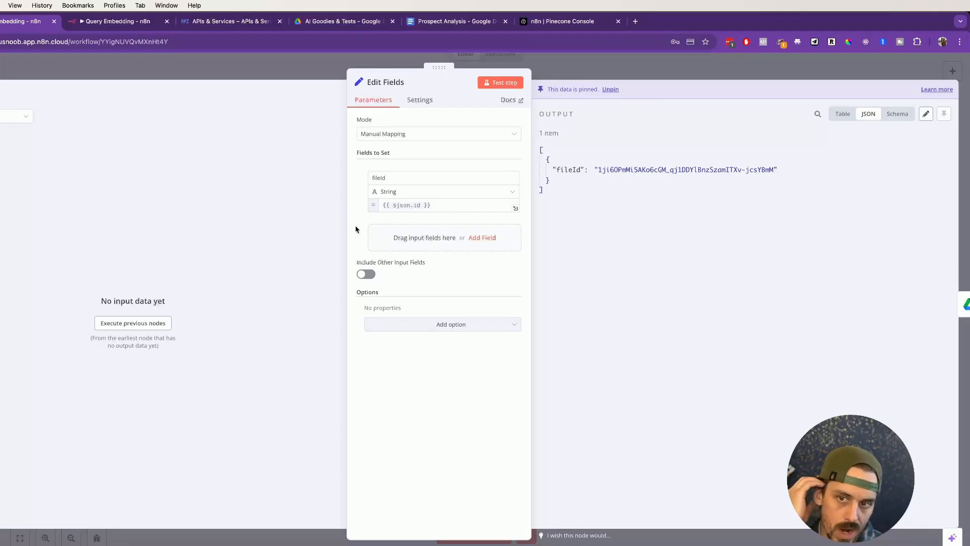
{"action": "left_click", "coordinate": [226, 70]}
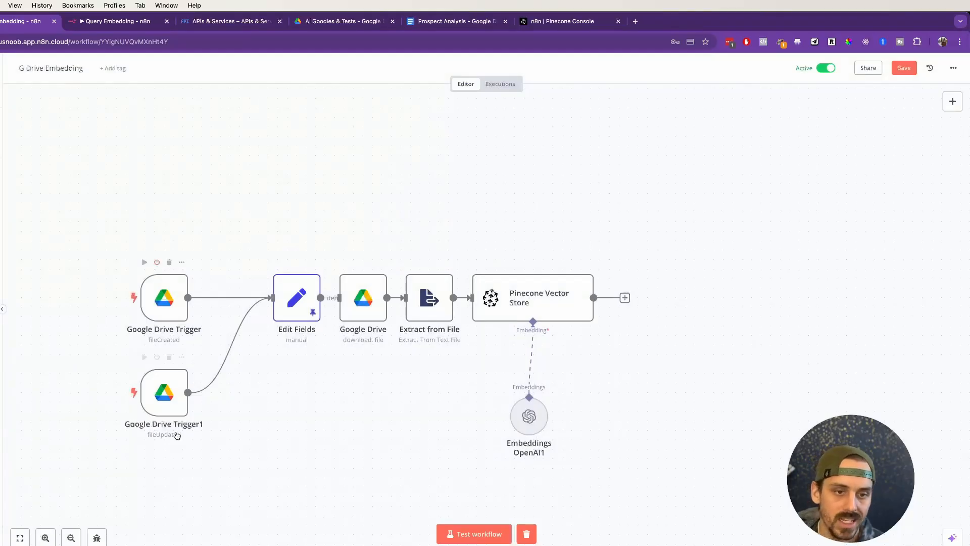
{"action": "left_click_drag", "start_coordinate": [289, 308], "coordinate": [261, 301]}
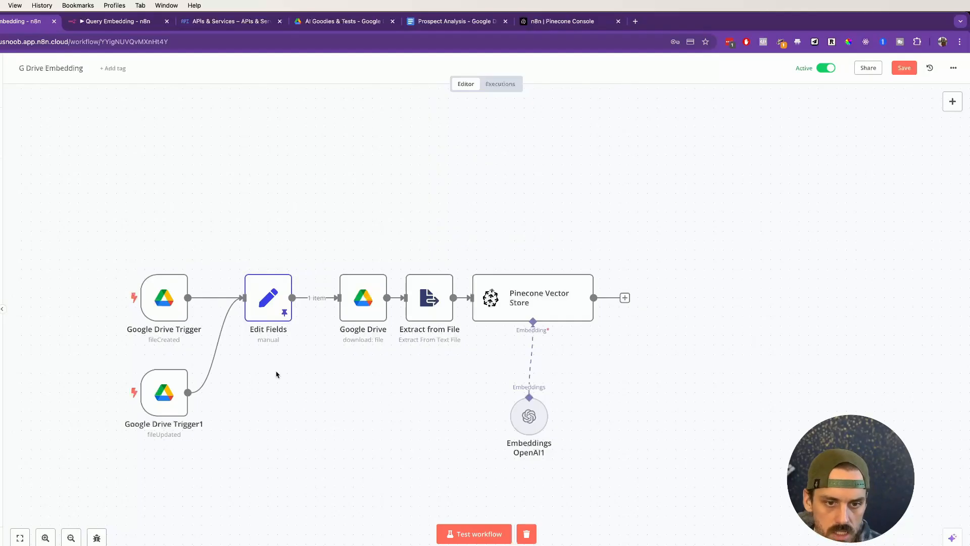
Step: Add a separate Edit Fields (Set) node to the canvas, view its empty parameters, and delete it again
{"action": "right_click", "coordinate": [282, 404]}
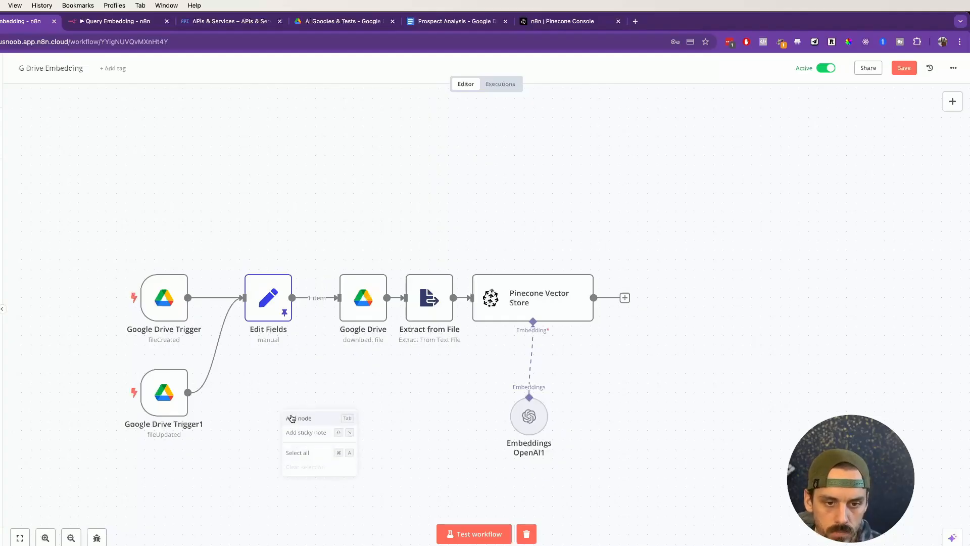
{"action": "left_click", "coordinate": [292, 416]}
{"action": "type", "text": "edit"}
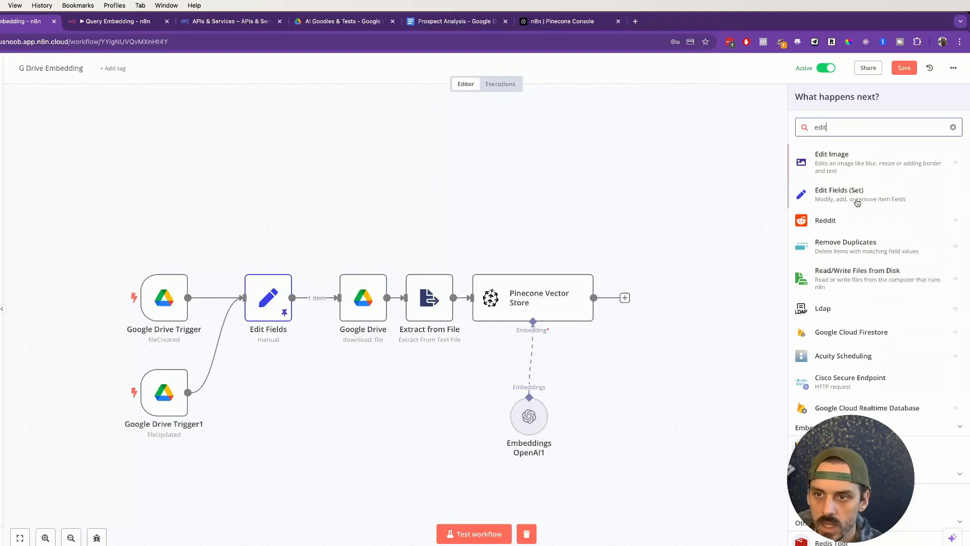
{"action": "left_click", "coordinate": [857, 202]}
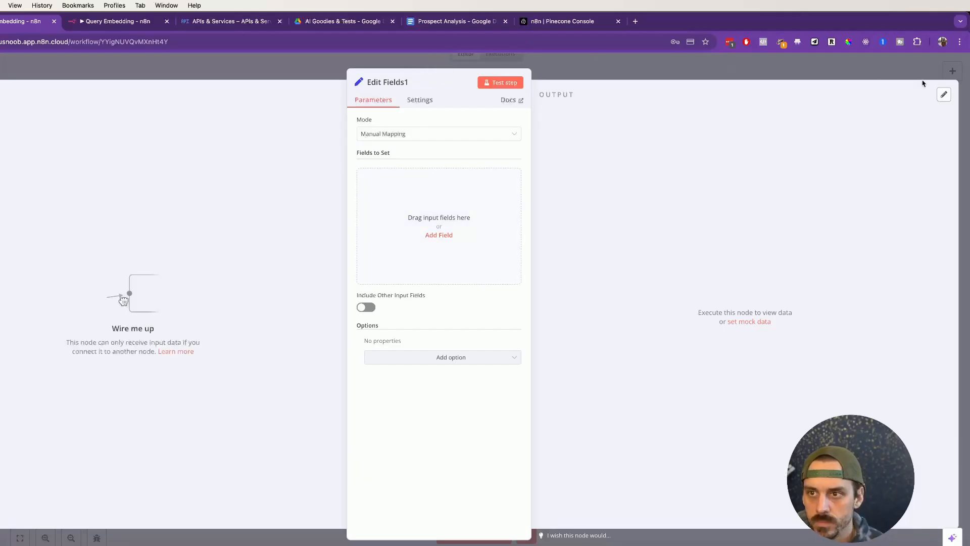
{"action": "left_click", "coordinate": [852, 77]}
{"action": "right_click", "coordinate": [700, 197]}
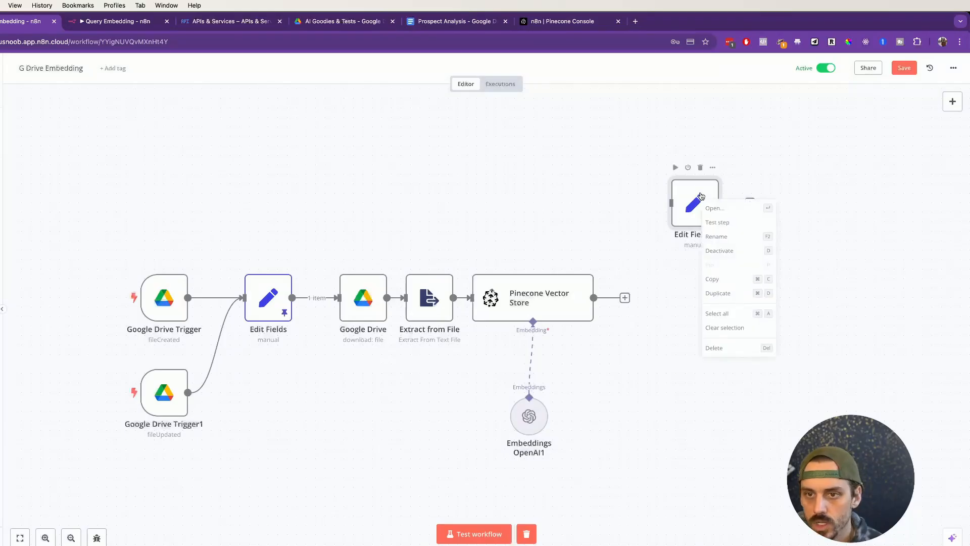
{"action": "left_click", "coordinate": [701, 168]}
{"action": "left_click", "coordinate": [701, 168]}
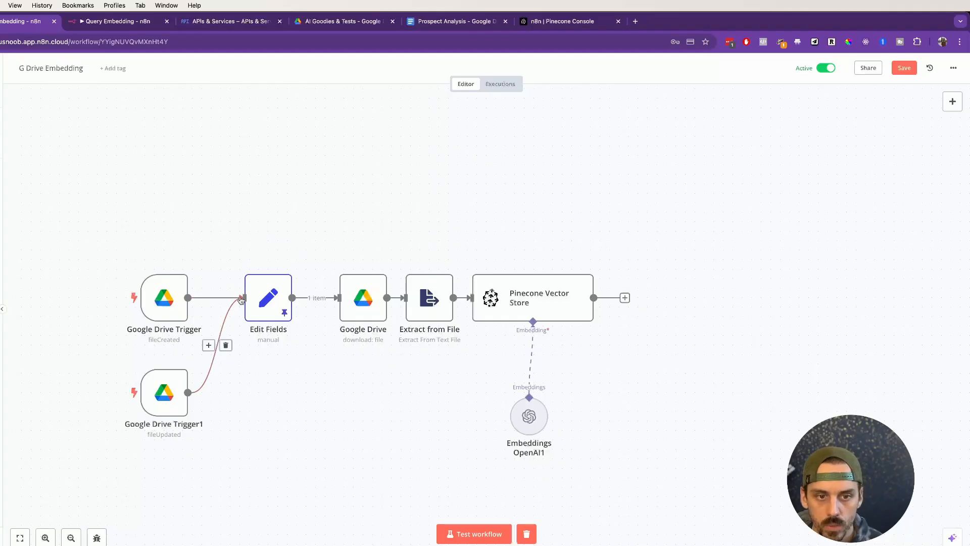
Step: Open the existing Edit Fields node and execute the previous nodes to load its input data
{"action": "left_click", "coordinate": [286, 262]}
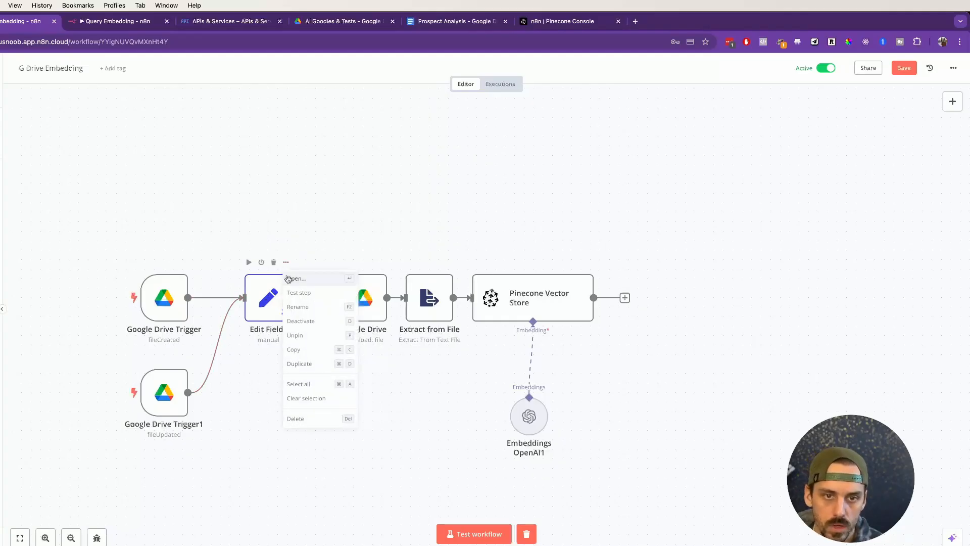
{"action": "left_click", "coordinate": [294, 281]}
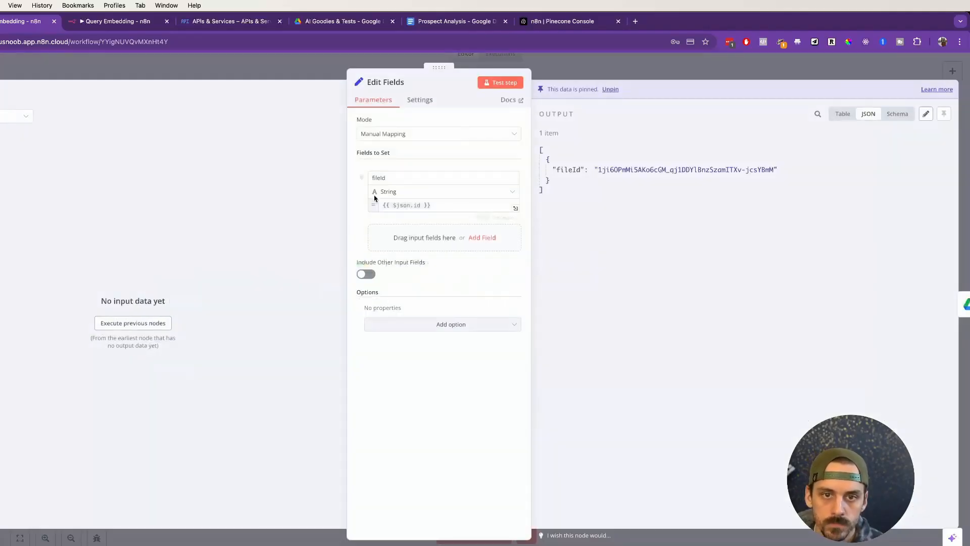
{"action": "left_click", "coordinate": [138, 329]}
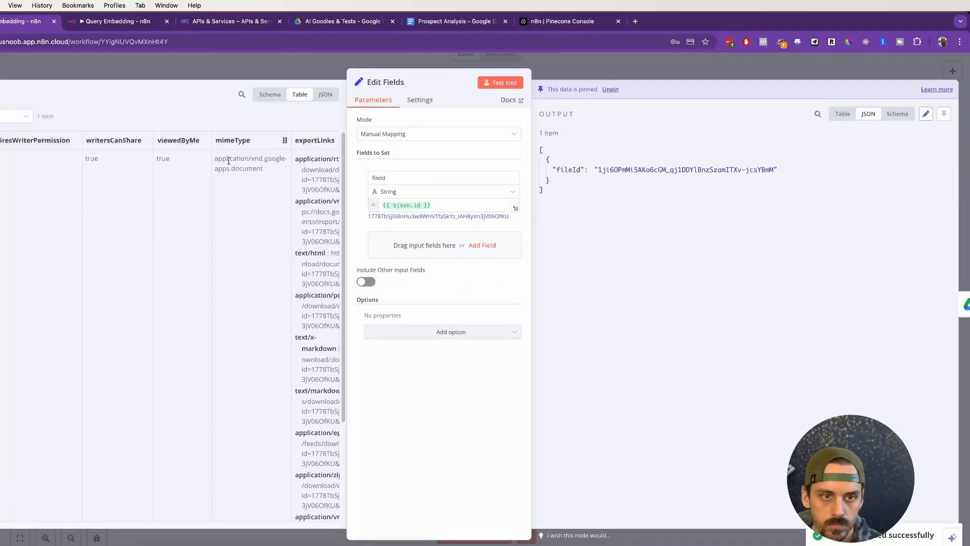
Step: Examine the Edit Fields mode options, the fileId output field, and the id column in the input table
{"action": "left_click", "coordinate": [419, 133]}
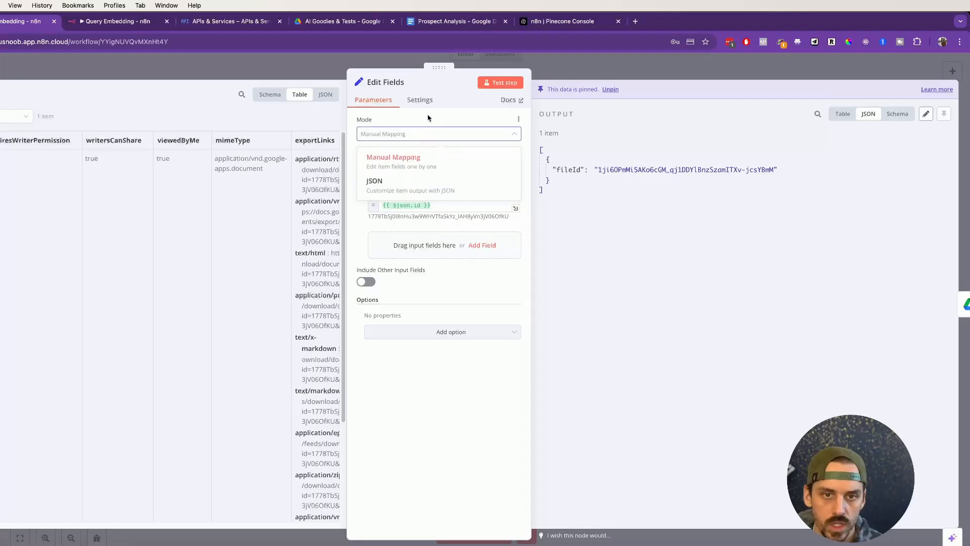
{"action": "left_click", "coordinate": [428, 118]}
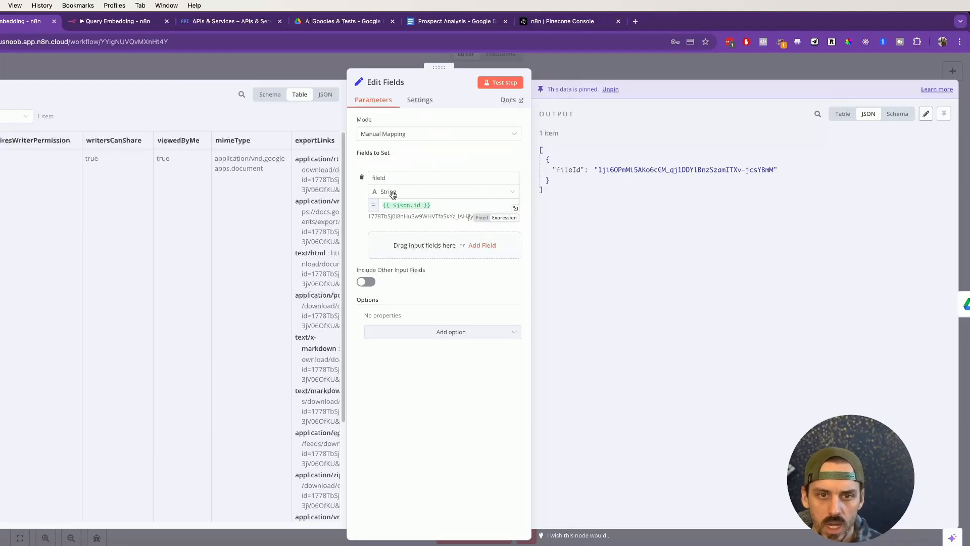
{"action": "double_click", "coordinate": [566, 169]}
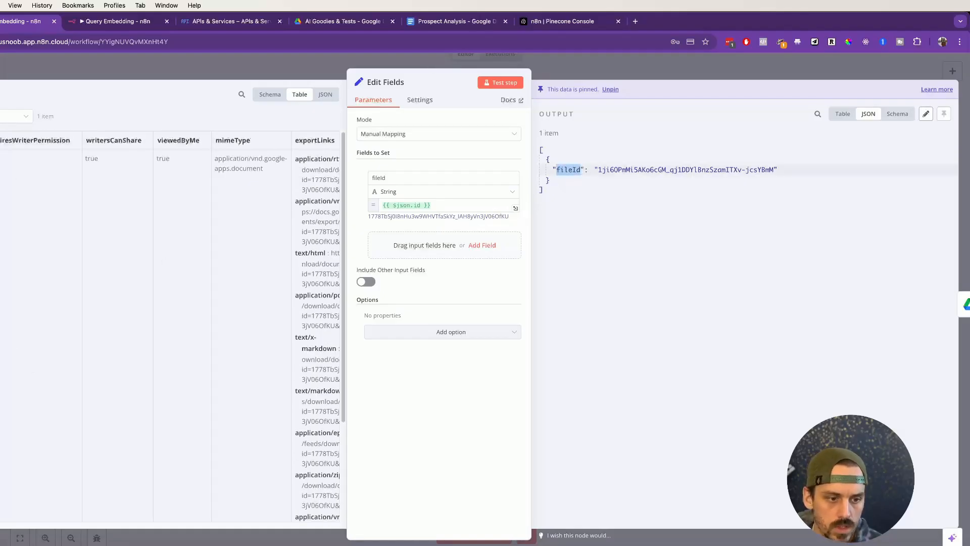
{"action": "left_click_drag", "start_coordinate": [2, 524], "coordinate": [193, 524]}
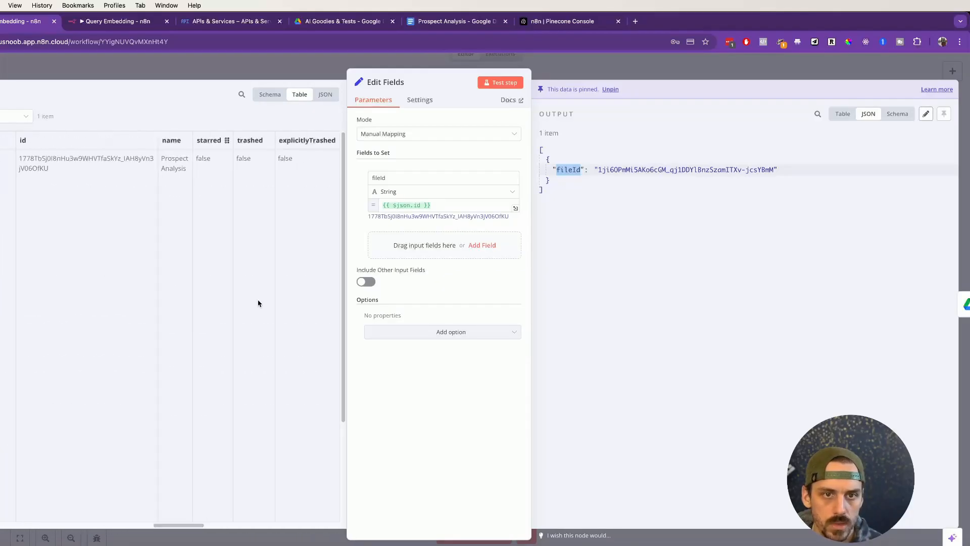
Step: View the Edit Fields input data as JSON and locate the file's id value
{"action": "left_click", "coordinate": [324, 95]}
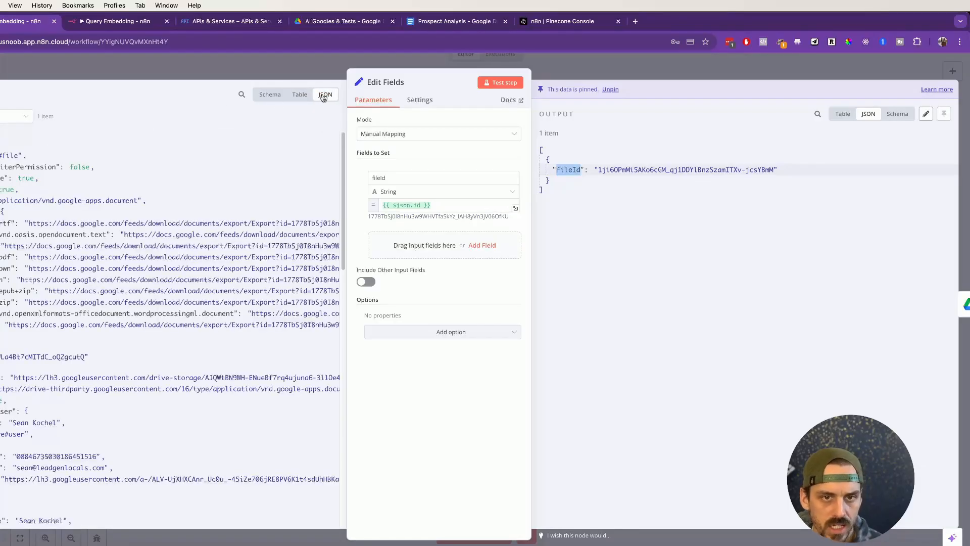
{"action": "scroll", "coordinate": [69, 514], "scroll_direction": "down", "scroll_amount": 15}
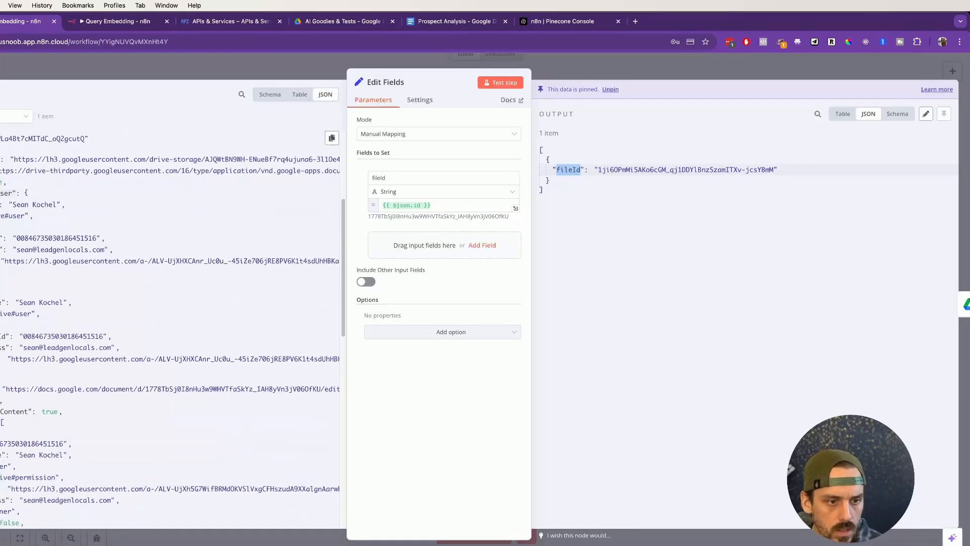
{"action": "scroll", "coordinate": [69, 514], "scroll_direction": "down", "scroll_amount": 5}
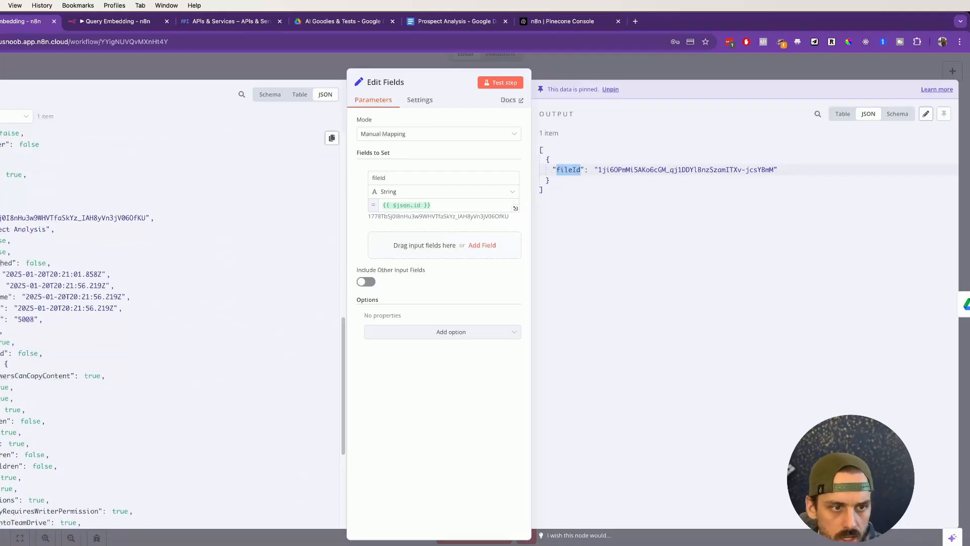
{"action": "left_click_drag", "start_coordinate": [1, 218], "coordinate": [146, 220]}
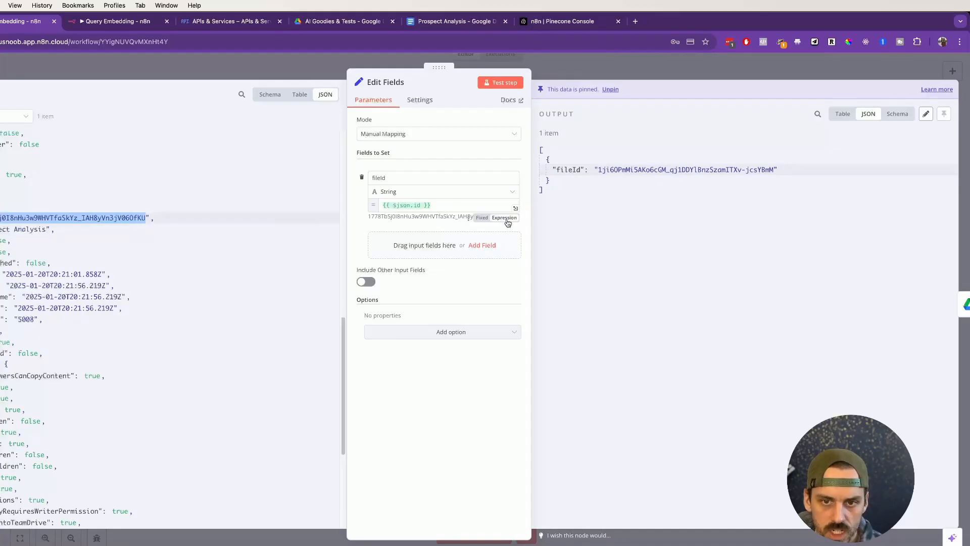
{"action": "left_click", "coordinate": [448, 208]}
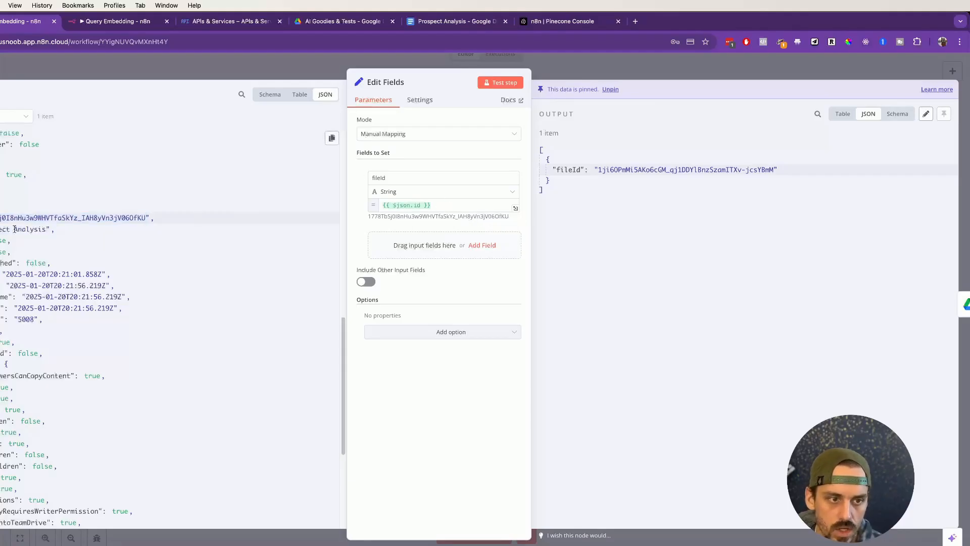
Step: Clear the fileId field's value and rebuild it as the expression {{ $json.id }}
{"action": "left_click", "coordinate": [443, 205]}
{"action": "key", "text": "super+a"}
{"action": "key", "text": "BackSpace"}
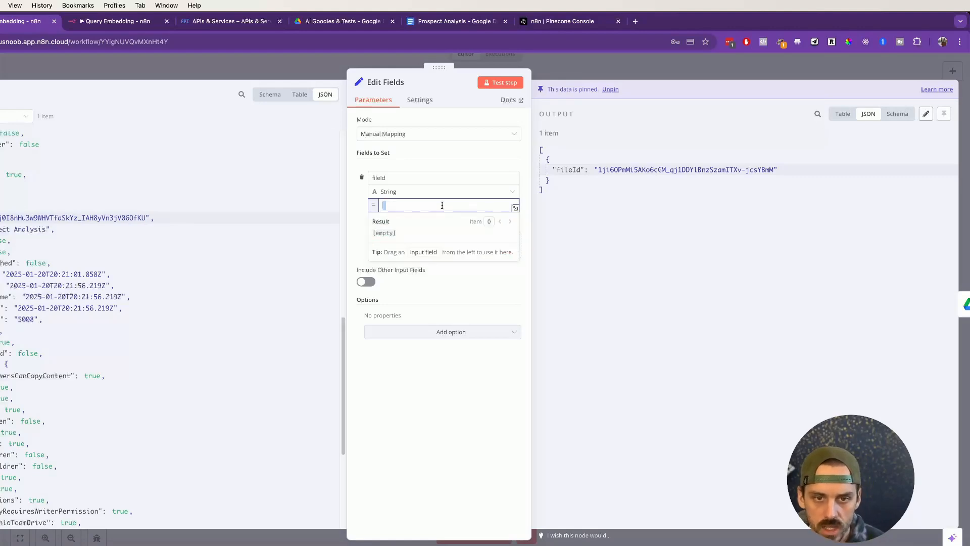
{"action": "left_click", "coordinate": [405, 201]}
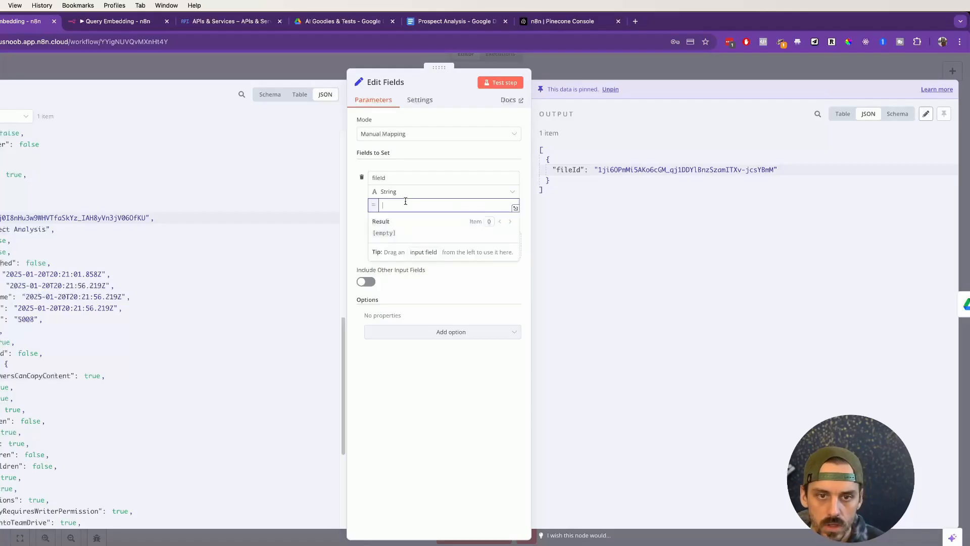
{"action": "type", "text": "{{"}
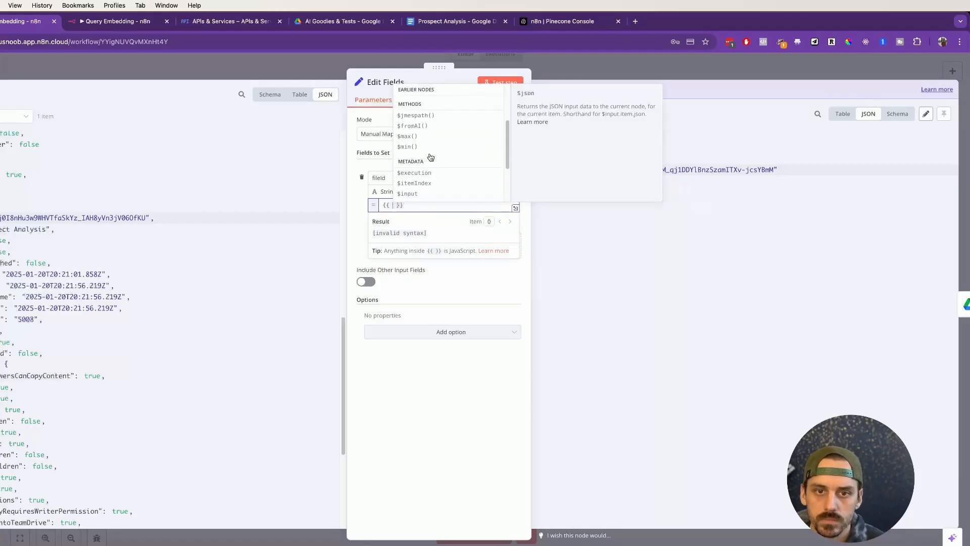
{"action": "left_click", "coordinate": [418, 102]}
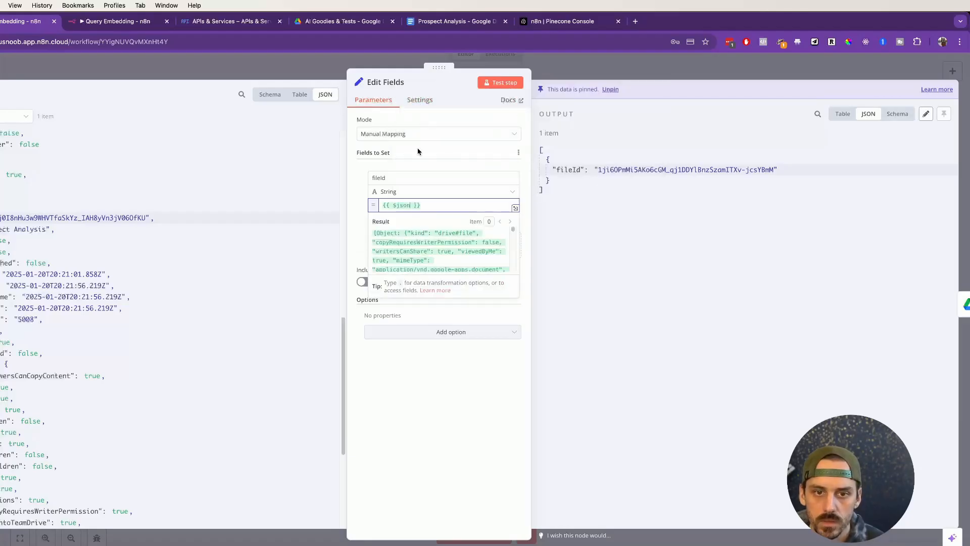
{"action": "scroll", "coordinate": [11, 187], "scroll_direction": "up", "scroll_amount": 5}
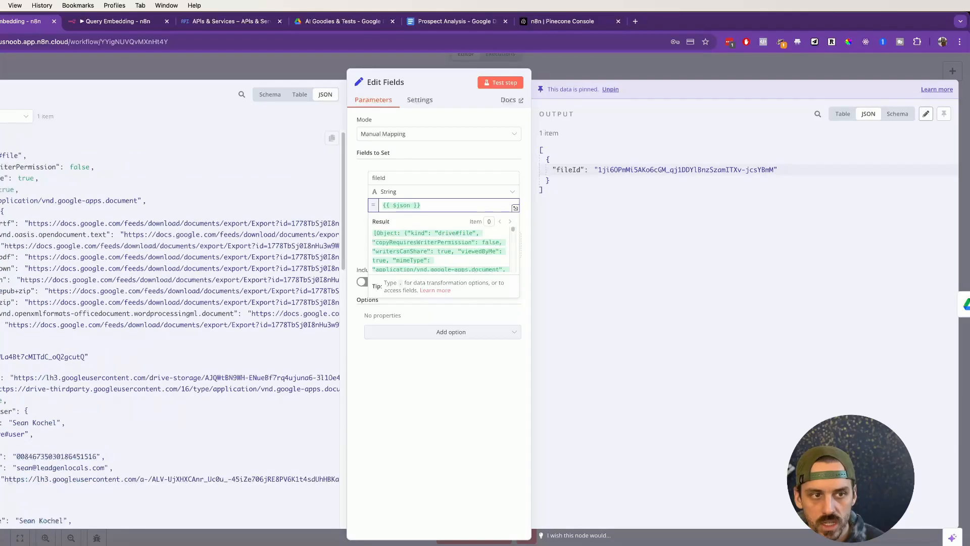
{"action": "type", "text": ".id"}
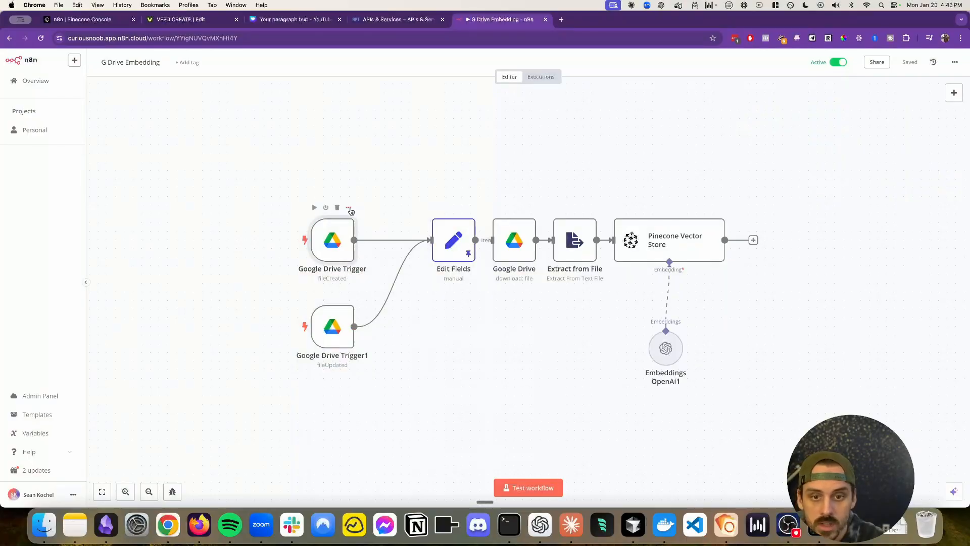
Step: Fetch a test event in the fileCreated Google Drive Trigger and review its output as JSON
{"action": "left_click", "coordinate": [362, 227]}
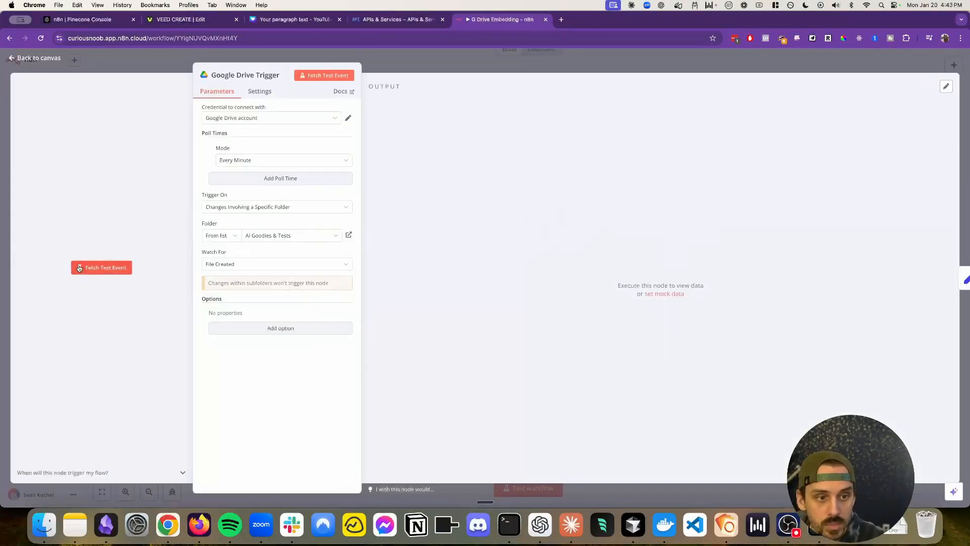
{"action": "left_click", "coordinate": [101, 267]}
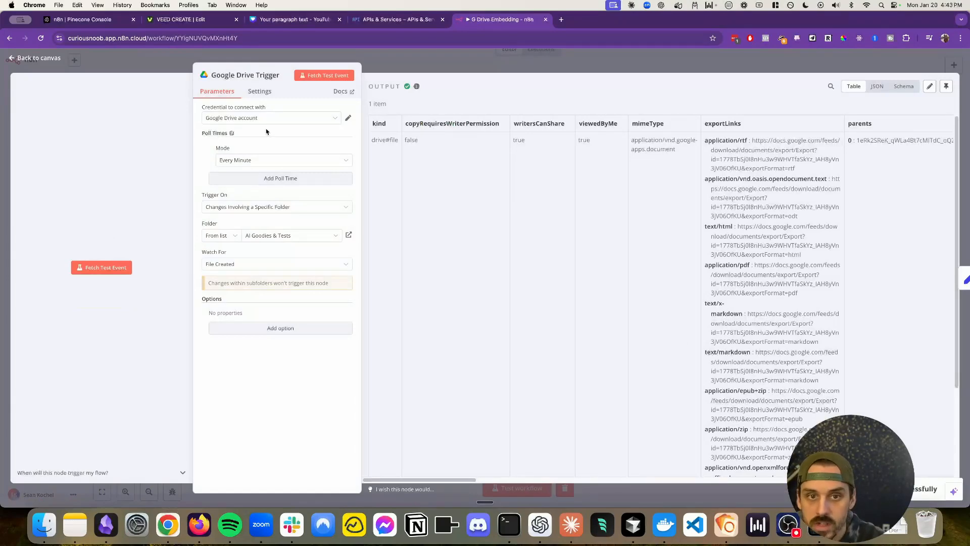
{"action": "left_click", "coordinate": [878, 87]}
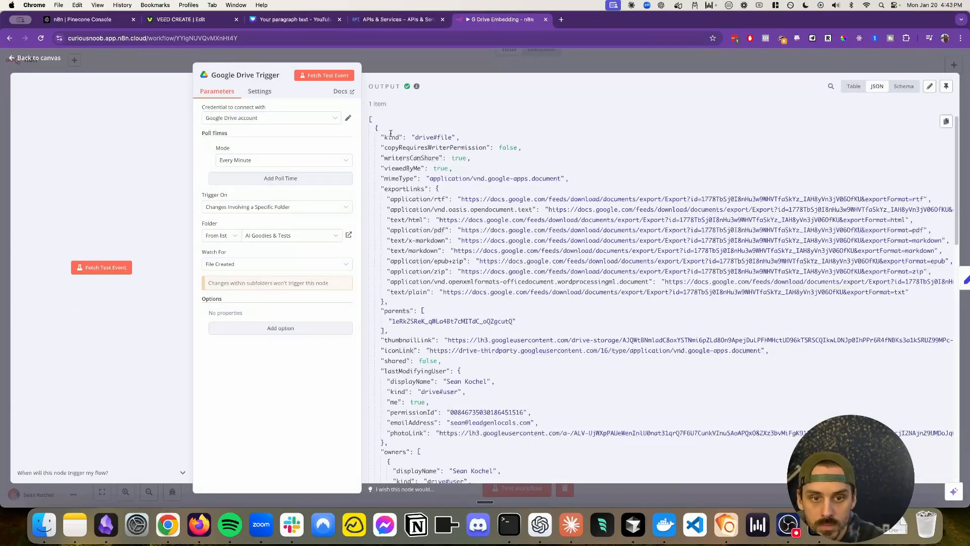
{"action": "left_click_drag", "start_coordinate": [383, 135], "coordinate": [556, 362]}
{"action": "scroll", "coordinate": [500, 300], "scroll_direction": "down", "scroll_amount": 2}
{"action": "left_click", "coordinate": [524, 244]}
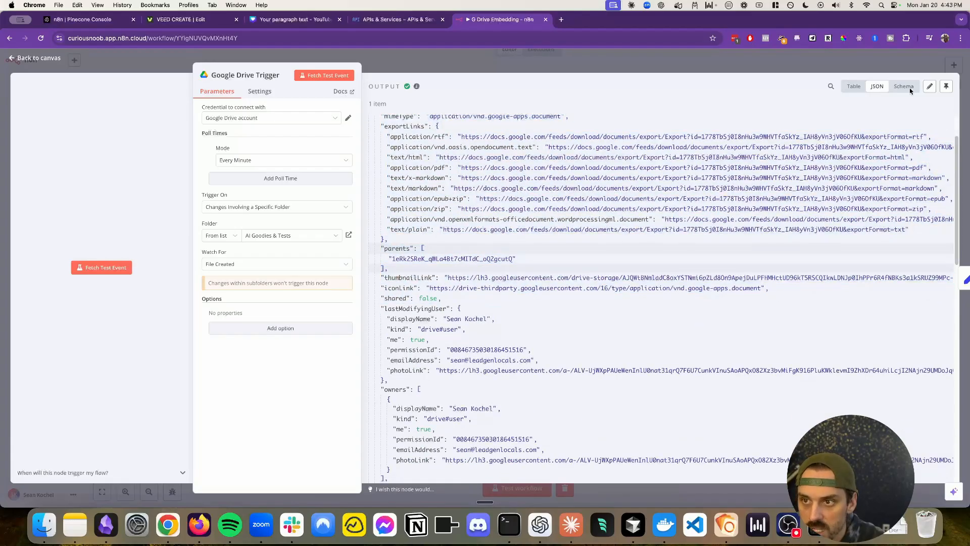
{"action": "left_click", "coordinate": [898, 61]}
Step: Open the Edit Fields node and find the file's id entry in its JSON input
{"action": "left_click", "coordinate": [469, 209]}
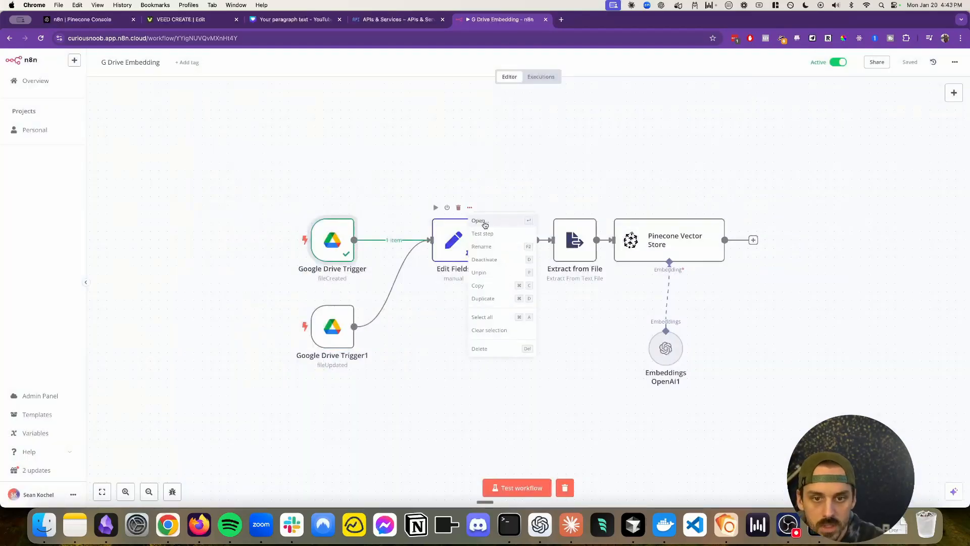
{"action": "left_click", "coordinate": [480, 222]}
{"action": "left_click", "coordinate": [381, 86]}
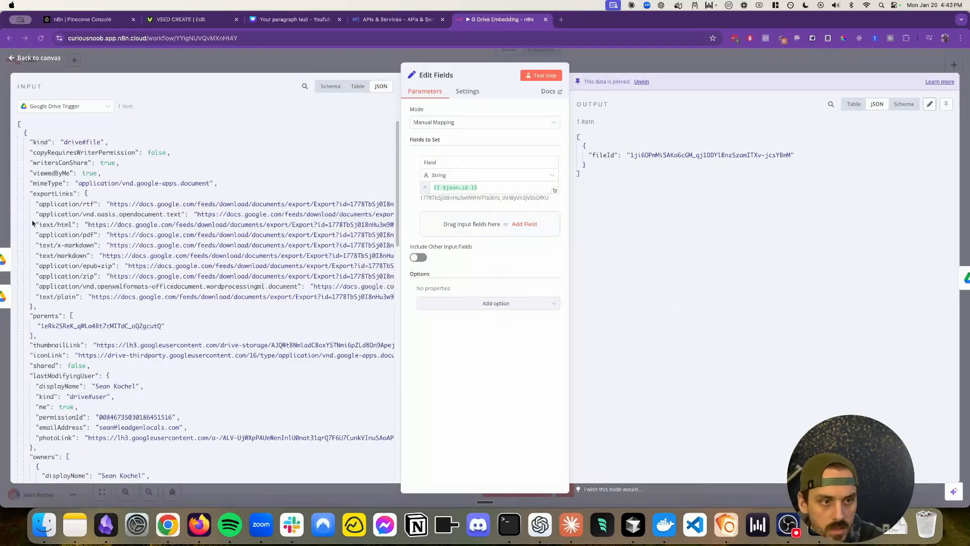
{"action": "scroll", "coordinate": [33, 223], "scroll_direction": "down", "scroll_amount": 10}
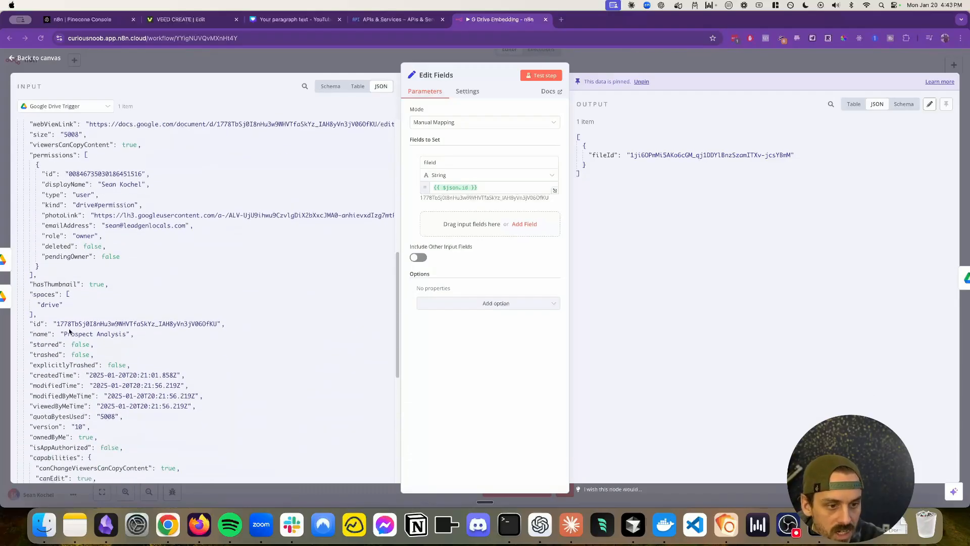
{"action": "left_click_drag", "start_coordinate": [29, 324], "coordinate": [255, 328]}
Step: Switch to the Google Cloud console's APIs & Services page and open Credentials
{"action": "left_click", "coordinate": [400, 21]}
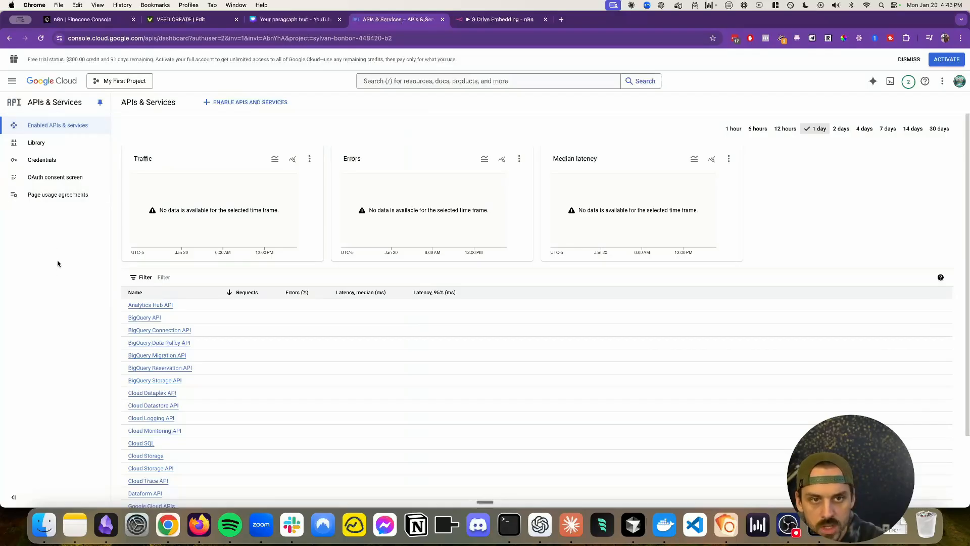
{"action": "left_click", "coordinate": [45, 166]}
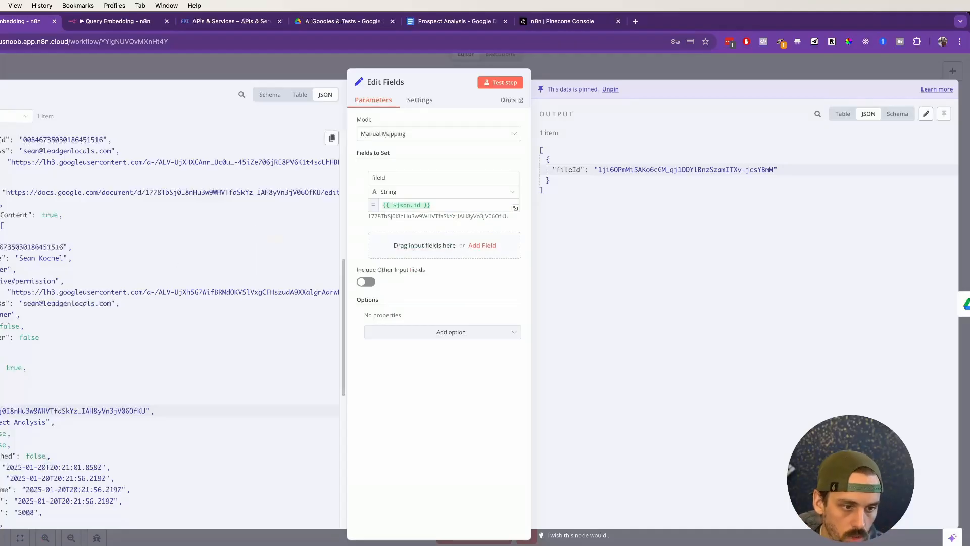
Step: Compare the id in the Edit Fields input with the fileId entry in its output, and return to the canvas
{"action": "scroll", "coordinate": [172, 328], "scroll_direction": "down", "scroll_amount": 10}
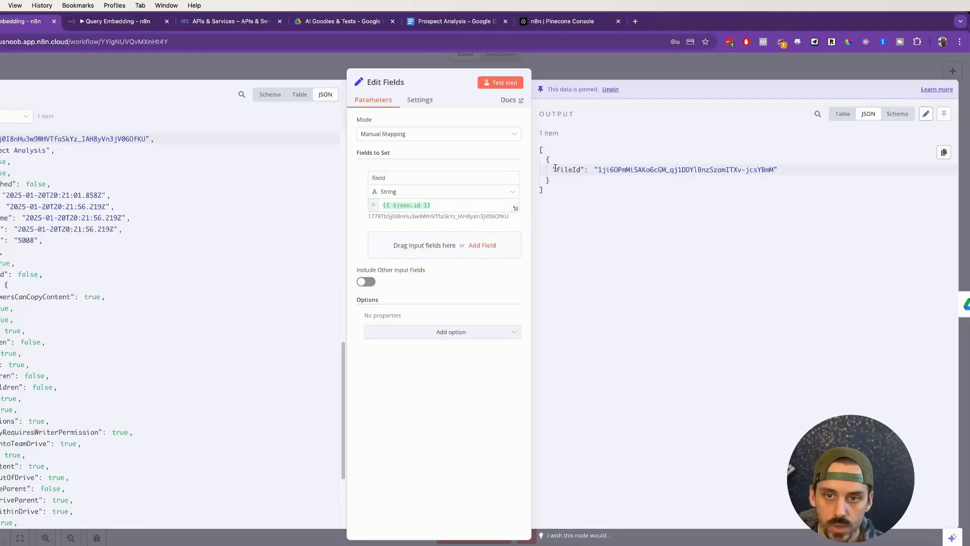
{"action": "left_click_drag", "start_coordinate": [555, 167], "coordinate": [581, 167]}
{"action": "left_click", "coordinate": [357, 202]}
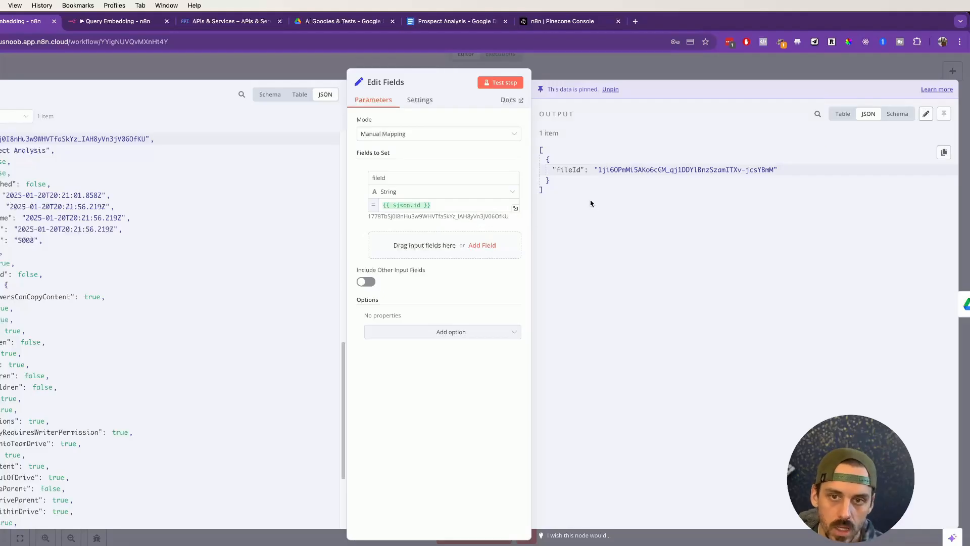
{"action": "left_click_drag", "start_coordinate": [558, 172], "coordinate": [779, 170]}
{"action": "left_click", "coordinate": [707, 57]}
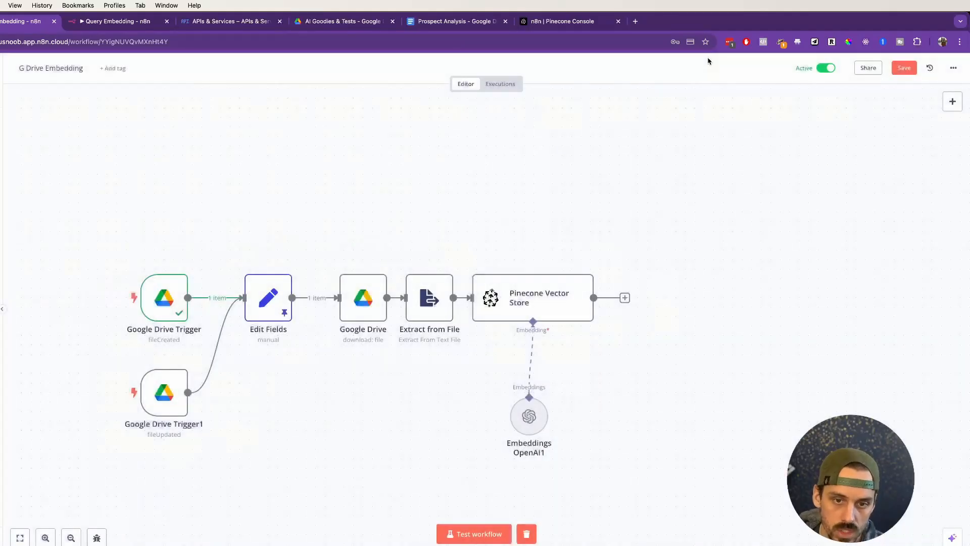
Step: Move the Google Drive download node closer to Edit Fields and review its parameters
{"action": "left_click_drag", "start_coordinate": [362, 305], "coordinate": [353, 304]}
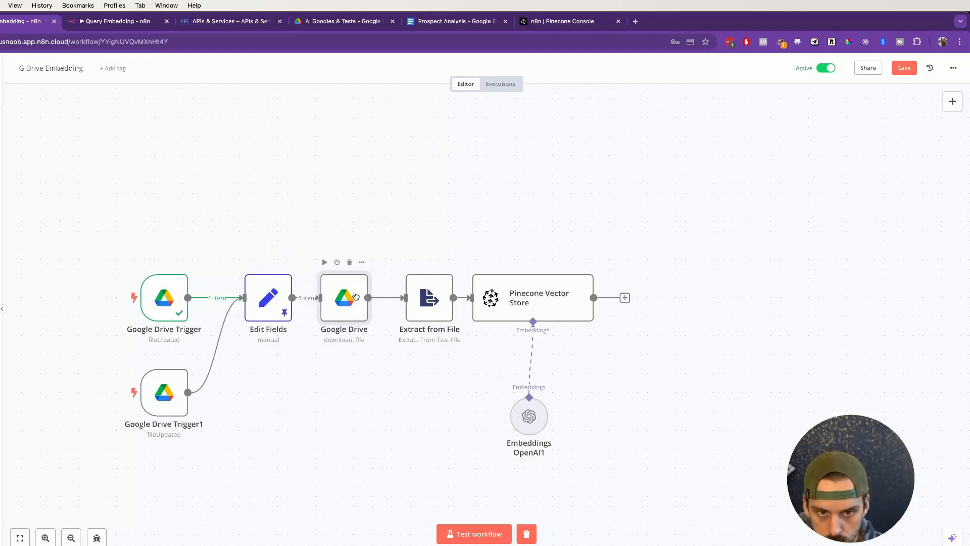
{"action": "left_click", "coordinate": [362, 261]}
{"action": "left_click", "coordinate": [371, 277]}
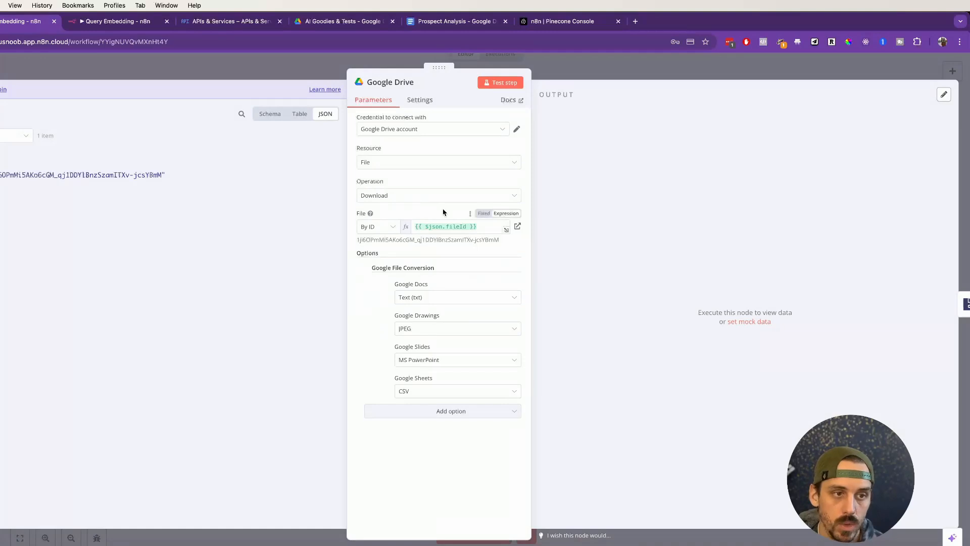
{"action": "left_click", "coordinate": [646, 62]}
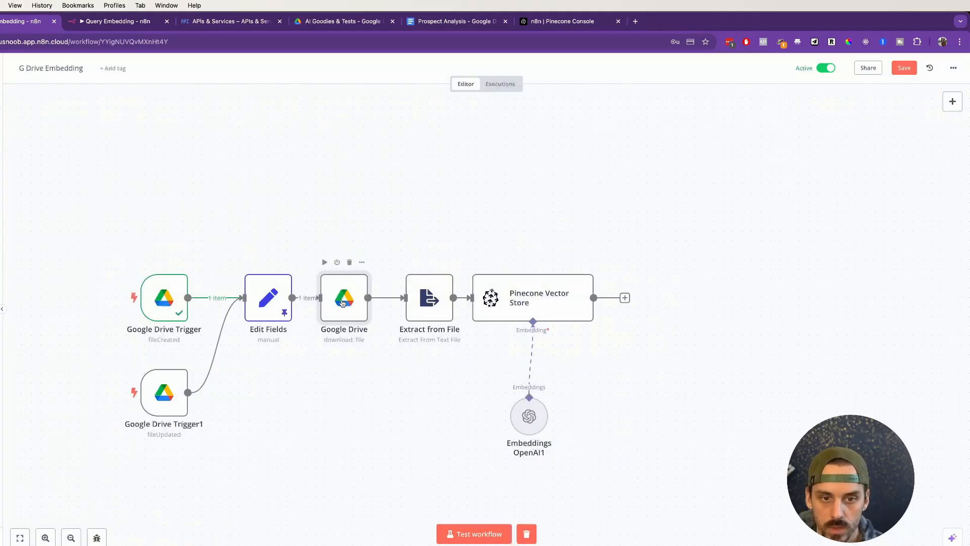
Step: Reopen the Google Drive node and examine its Resource and Operation options, keeping File and Download
{"action": "left_click", "coordinate": [362, 262]}
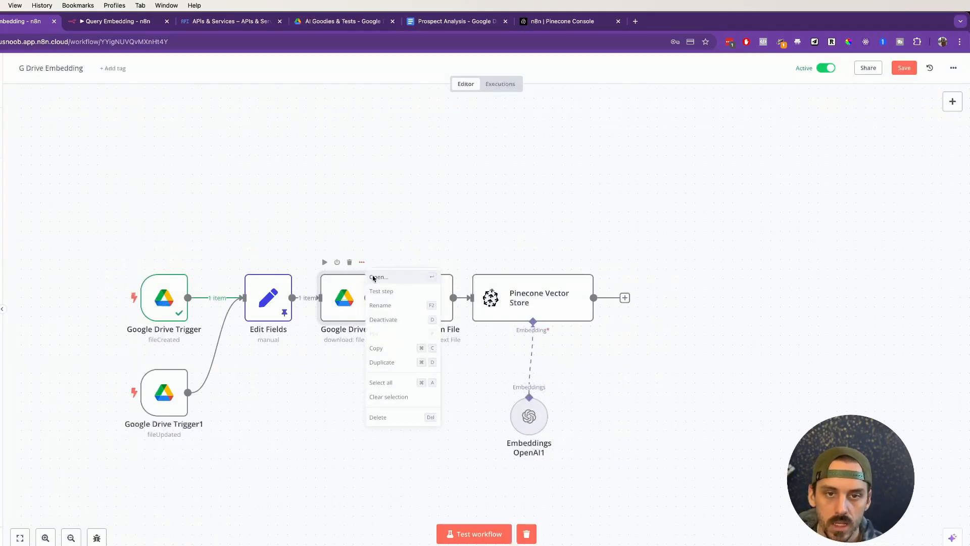
{"action": "left_click", "coordinate": [374, 279]}
{"action": "left_click", "coordinate": [399, 195]}
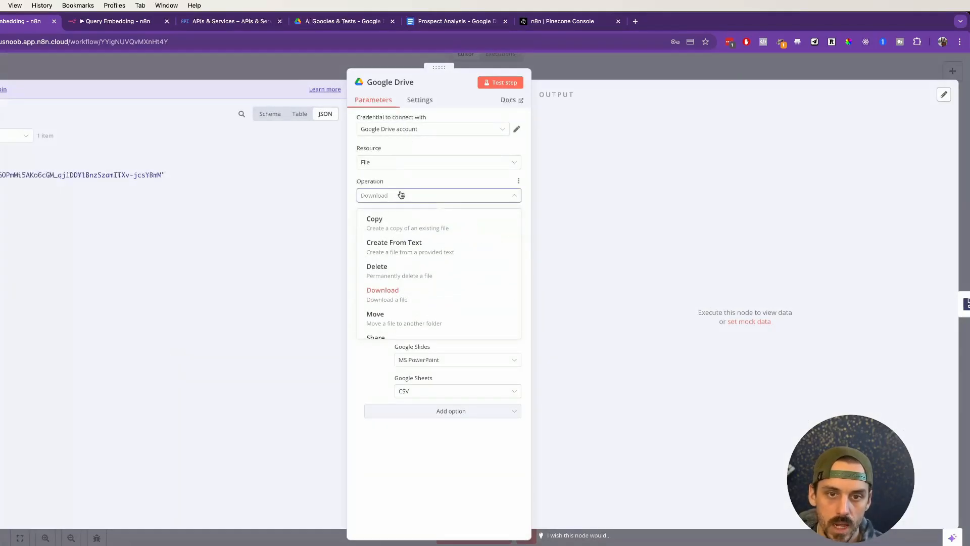
{"action": "left_click", "coordinate": [410, 183]}
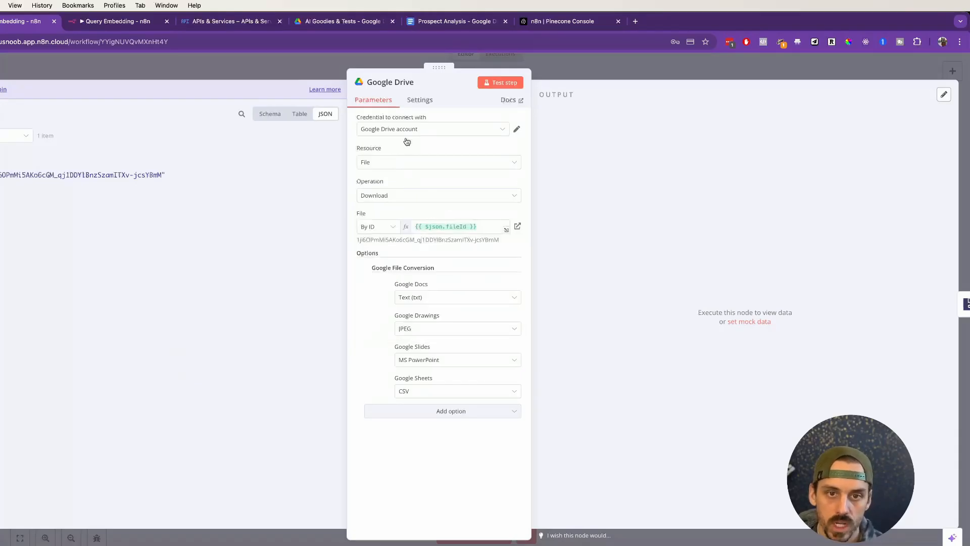
{"action": "left_click", "coordinate": [398, 162]}
{"action": "left_click", "coordinate": [396, 196]}
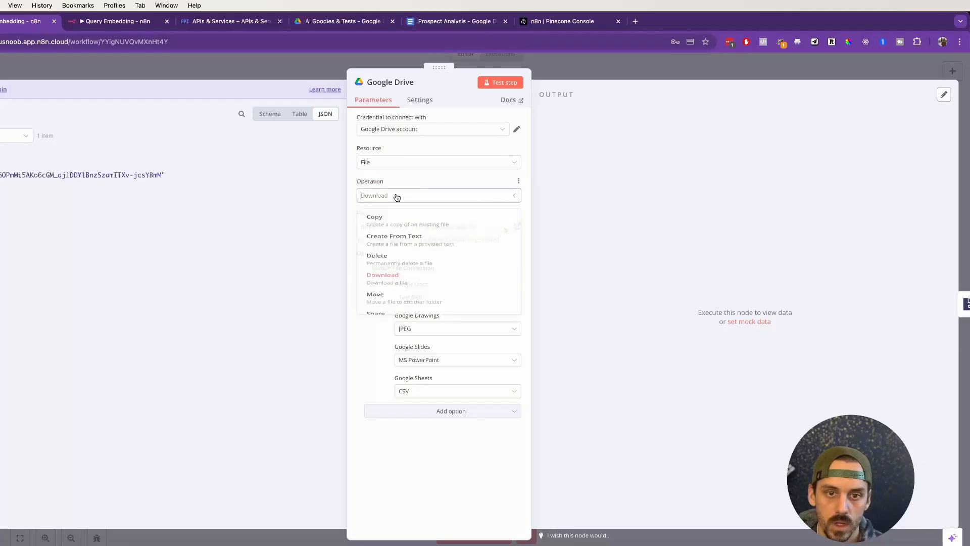
{"action": "left_click", "coordinate": [403, 184]}
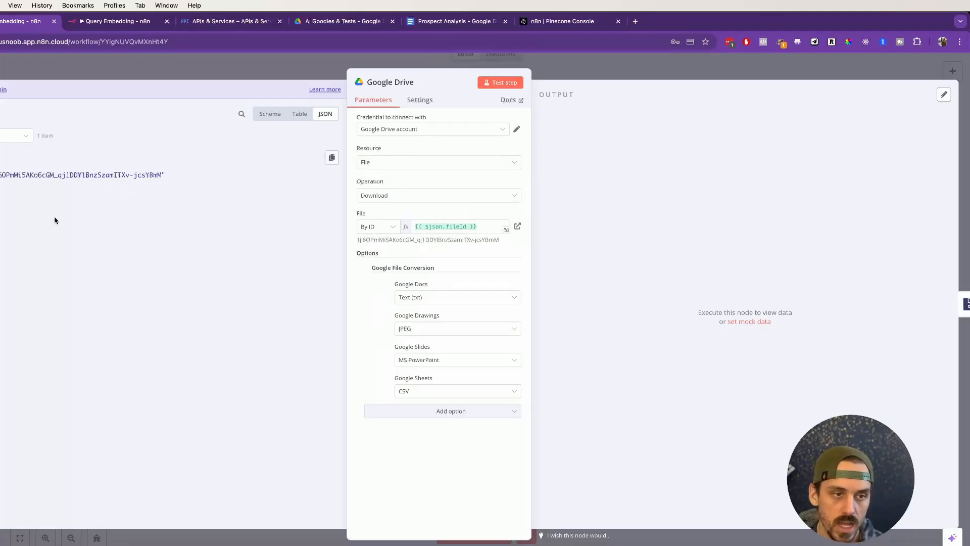
Step: Clear the Google Drive node's file ID and remap it to the fileId from the Edit Fields data, and return to the canvas
{"action": "left_click", "coordinate": [17, 136]}
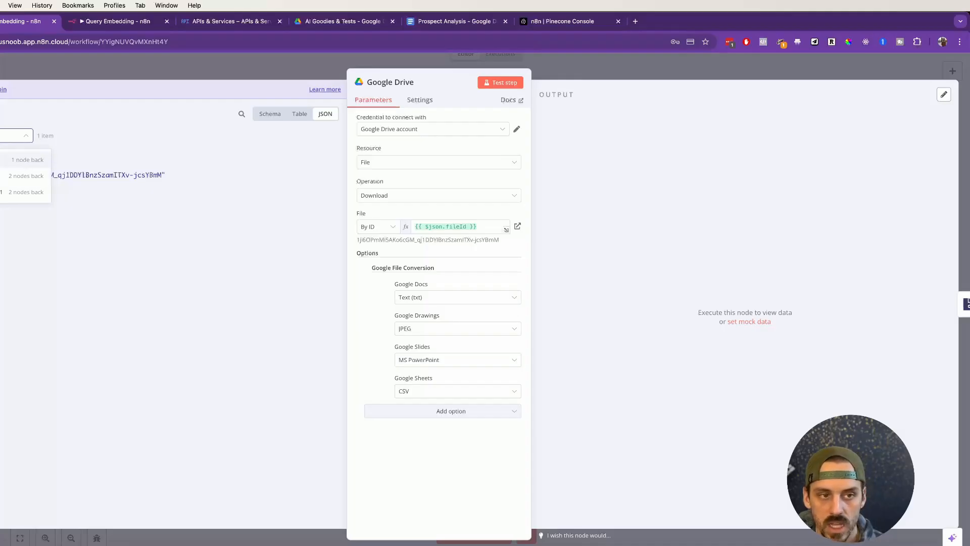
{"action": "left_click", "coordinate": [15, 159]}
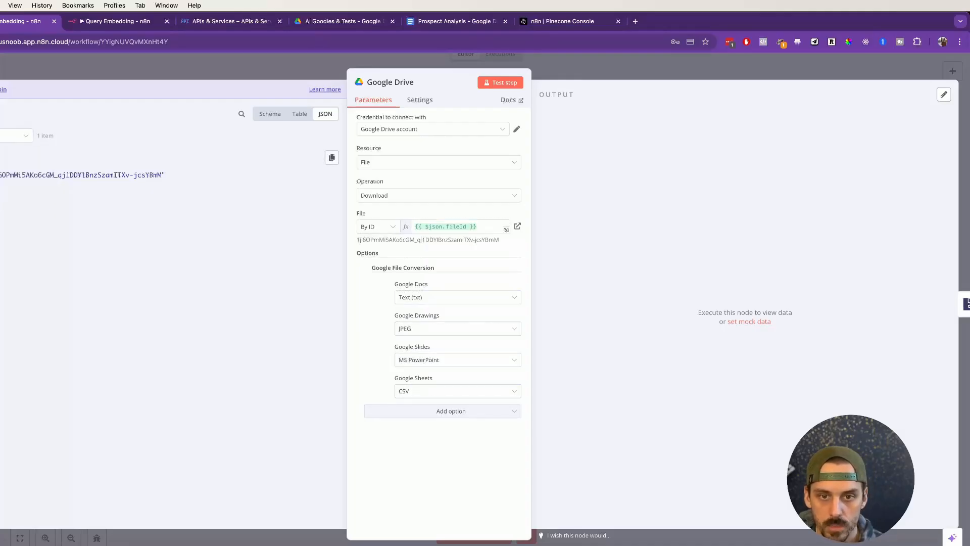
{"action": "left_click", "coordinate": [489, 226]}
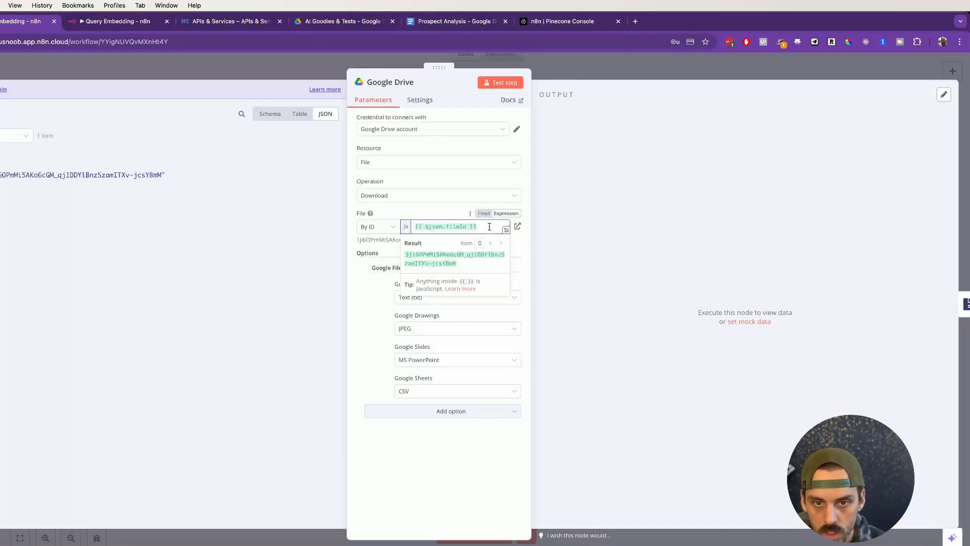
{"action": "key", "text": "super+a"}
{"action": "key", "text": "BackSpace"}
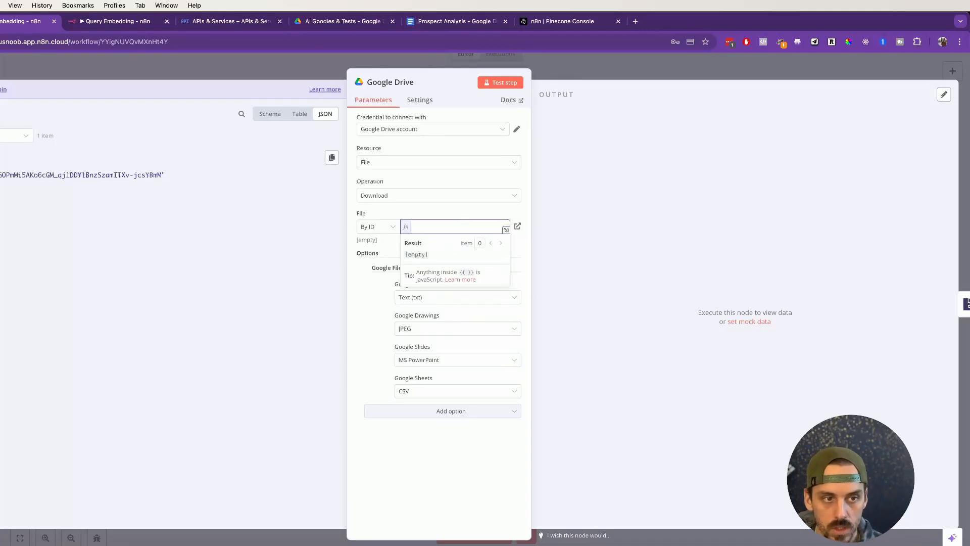
{"action": "left_click_drag", "start_coordinate": [1, 175], "coordinate": [444, 229]}
{"action": "left_click", "coordinate": [256, 276]}
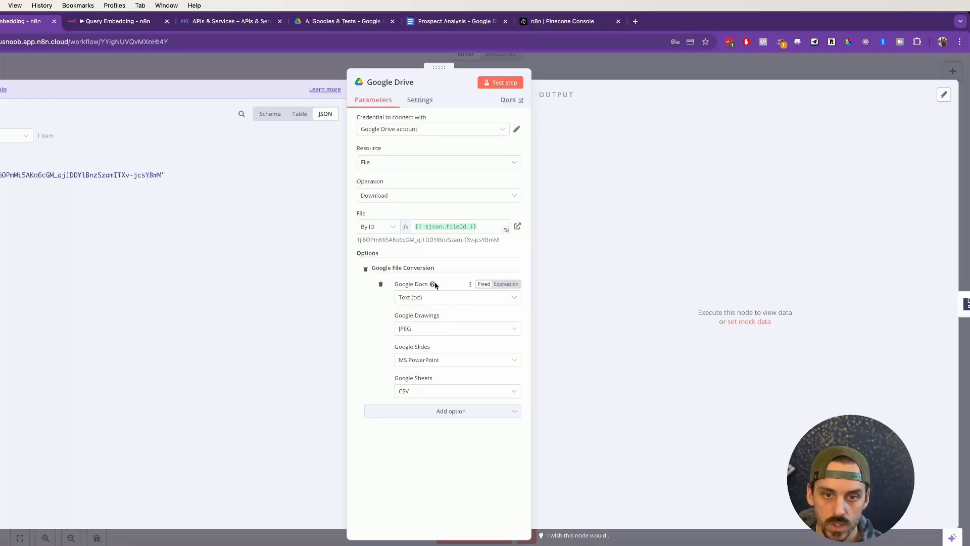
{"action": "left_click", "coordinate": [592, 59]}
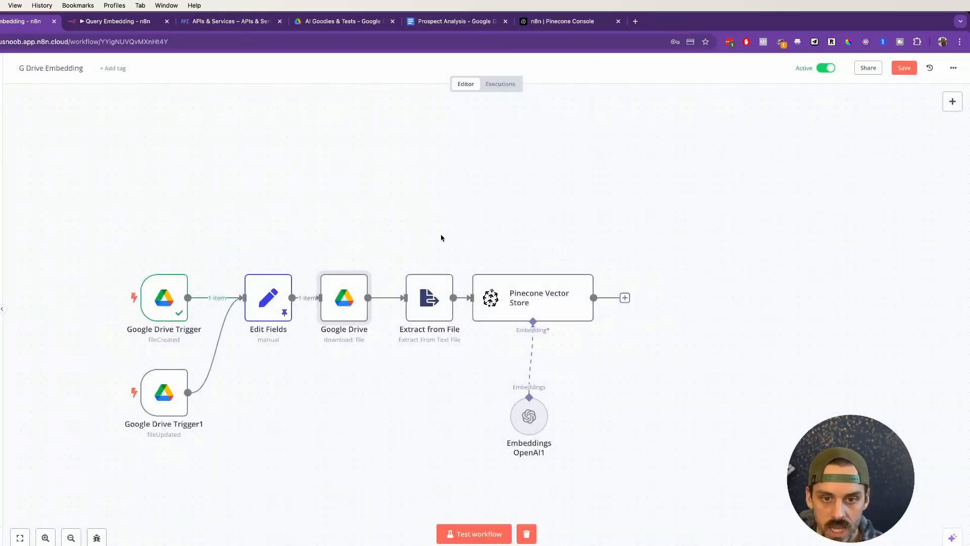
Step: Open the Extract from File node, execute its previous nodes, and view the downloaded binary file's contents
{"action": "left_click", "coordinate": [447, 262]}
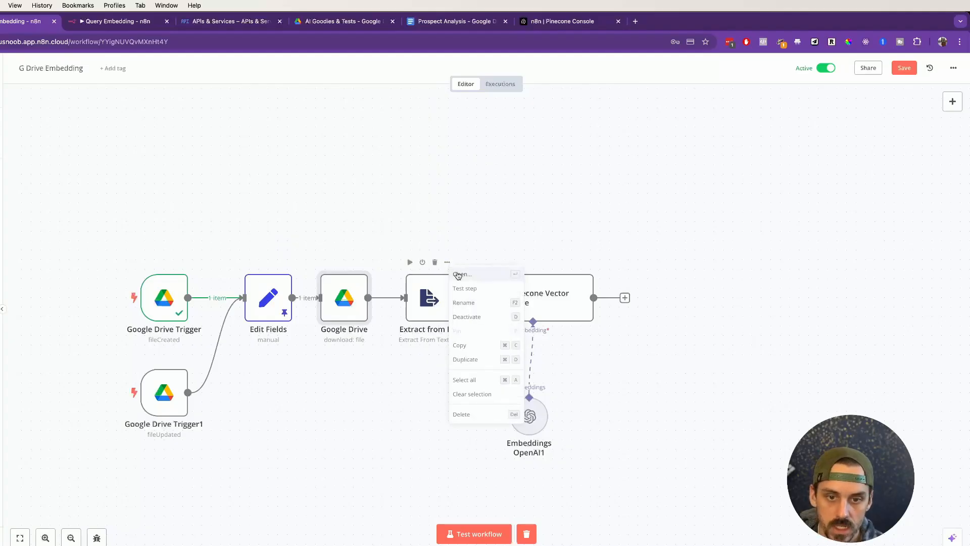
{"action": "left_click", "coordinate": [458, 274]}
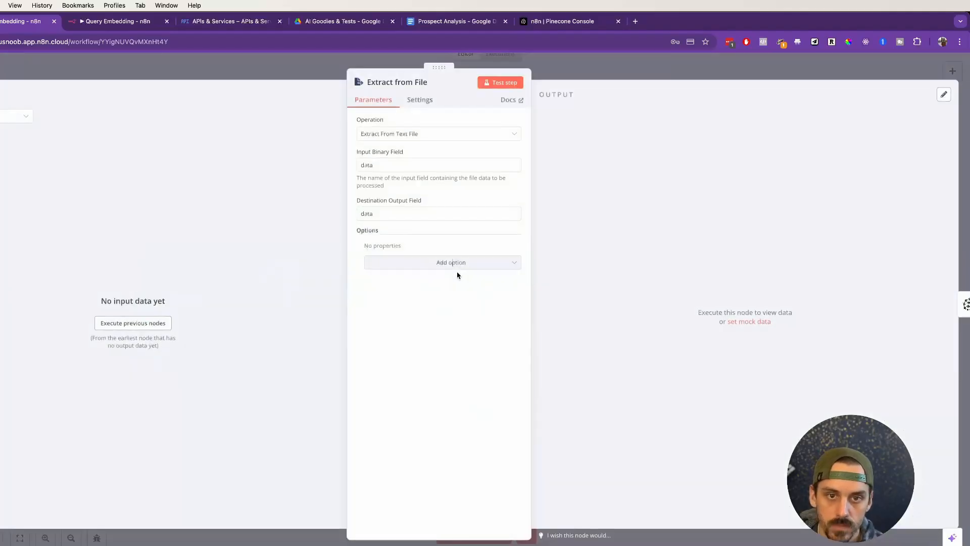
{"action": "left_click", "coordinate": [158, 324]}
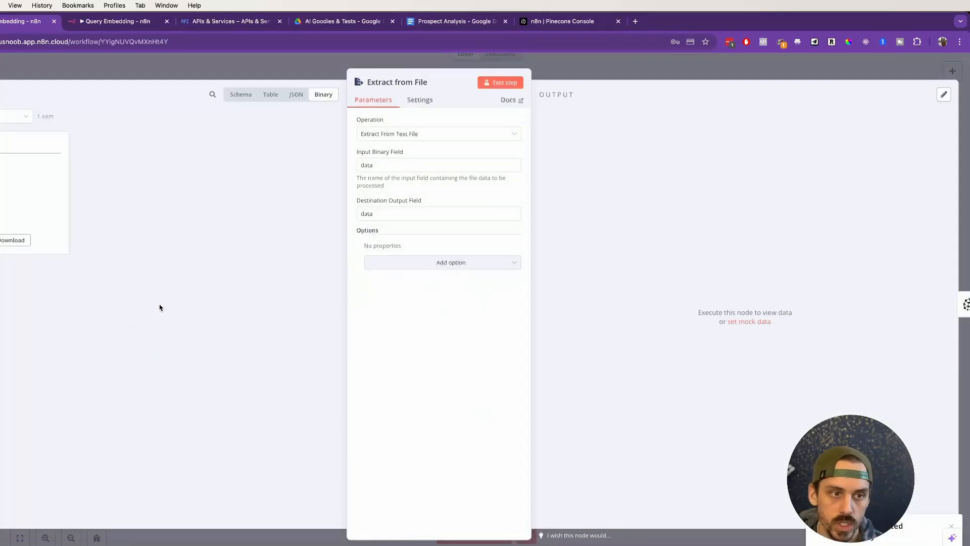
{"action": "left_click", "coordinate": [0, 240]}
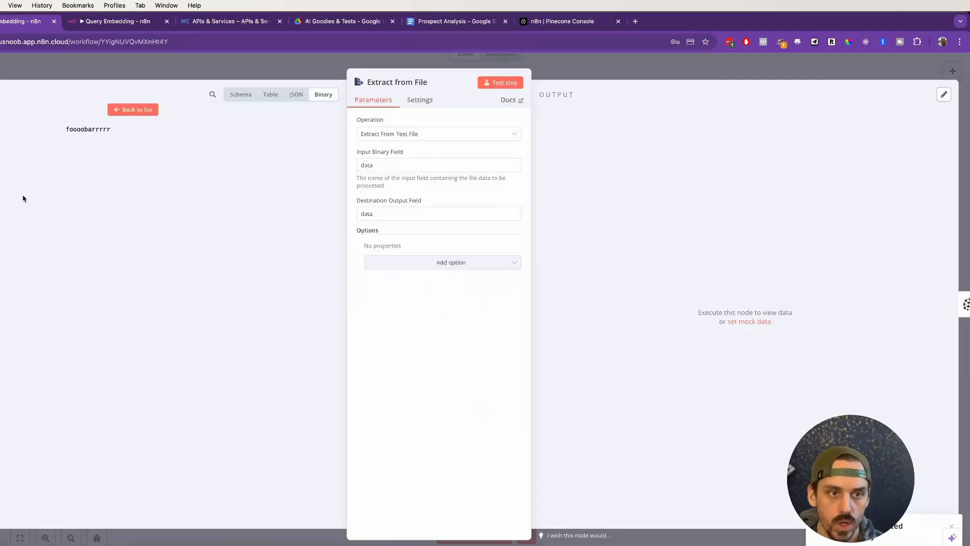
{"action": "double_click", "coordinate": [90, 130]}
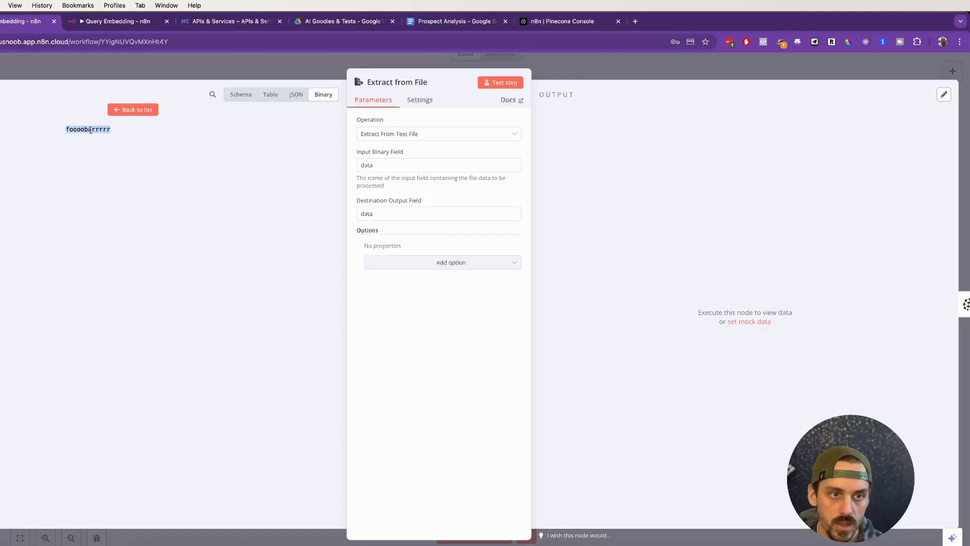
{"action": "left_click", "coordinate": [136, 110]}
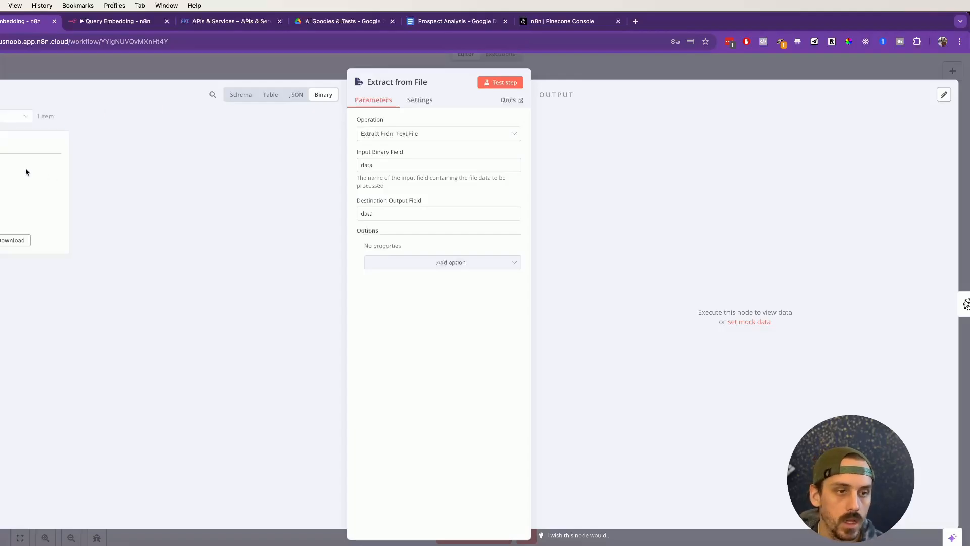
{"action": "left_click", "coordinate": [6, 116]}
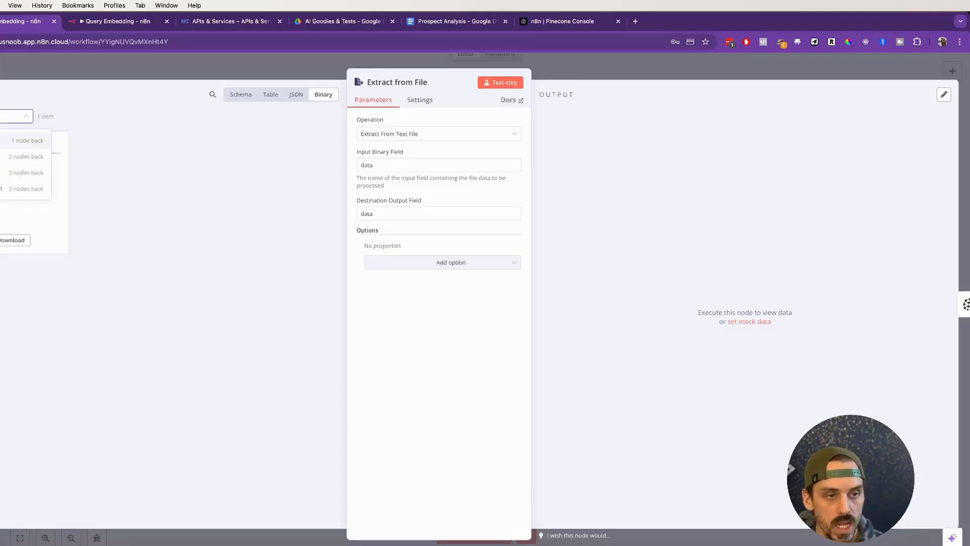
{"action": "left_click", "coordinate": [6, 141]}
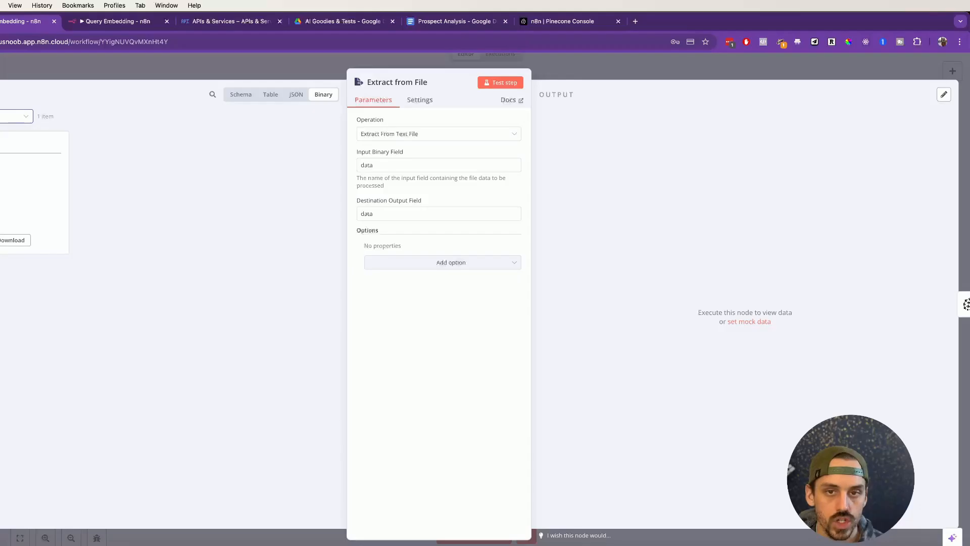
Step: Test the Extract from File node, review its Operation options keeping Extract From Text File, and return to the canvas
{"action": "left_click", "coordinate": [503, 82]}
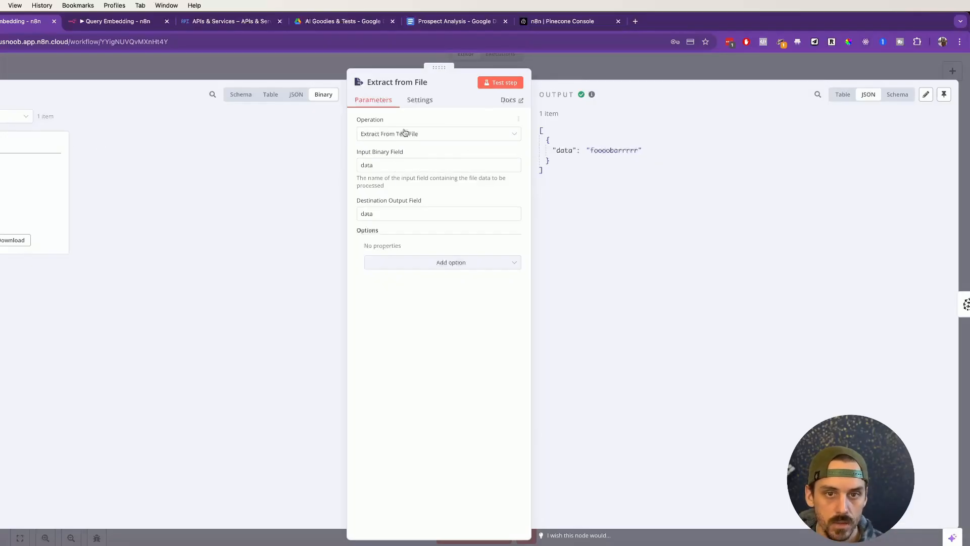
{"action": "left_click", "coordinate": [387, 134]}
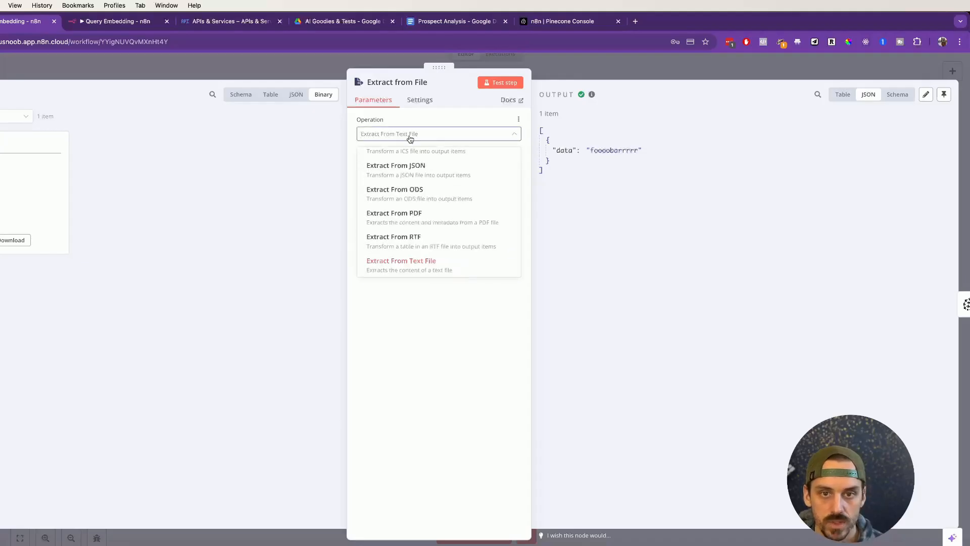
{"action": "left_click", "coordinate": [340, 156]}
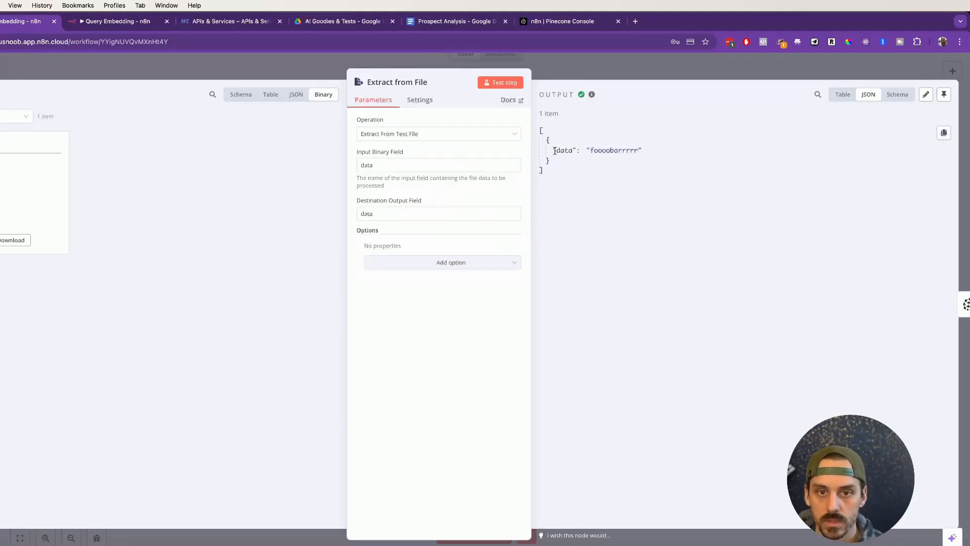
{"action": "left_click", "coordinate": [618, 63]}
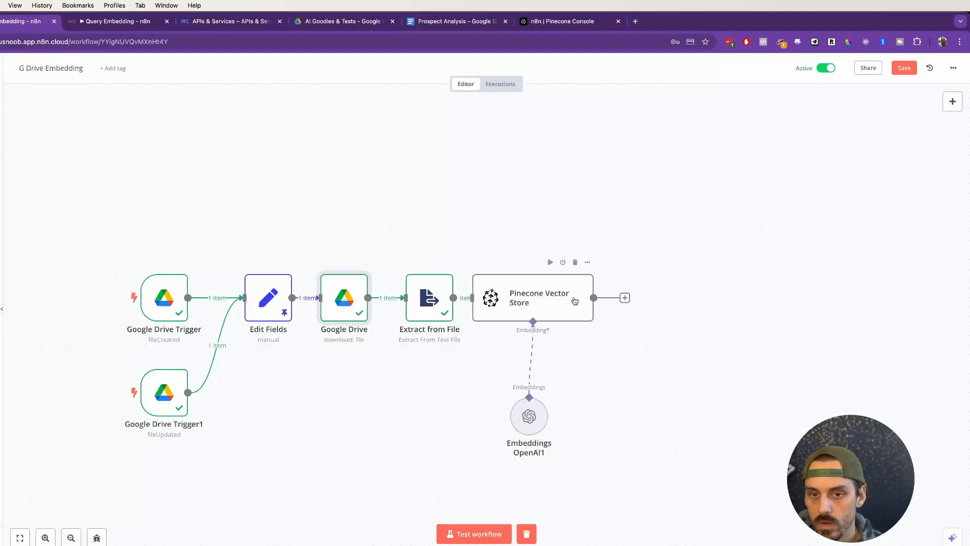
Step: Look at the n8n index in the Pinecone console and return to the G Drive Embedding workflow
{"action": "scroll", "coordinate": [353, 204], "scroll_direction": "right", "scroll_amount": 5}
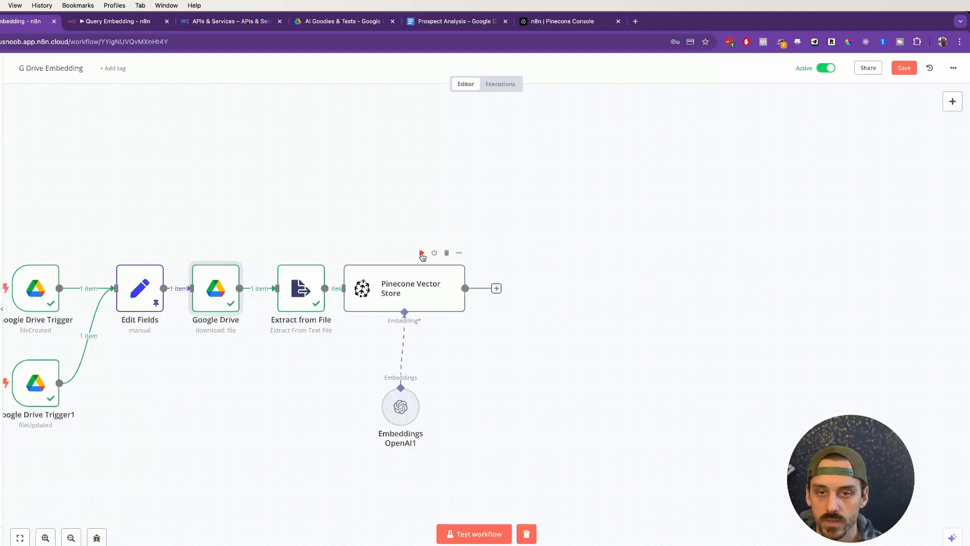
{"action": "left_click", "coordinate": [543, 28]}
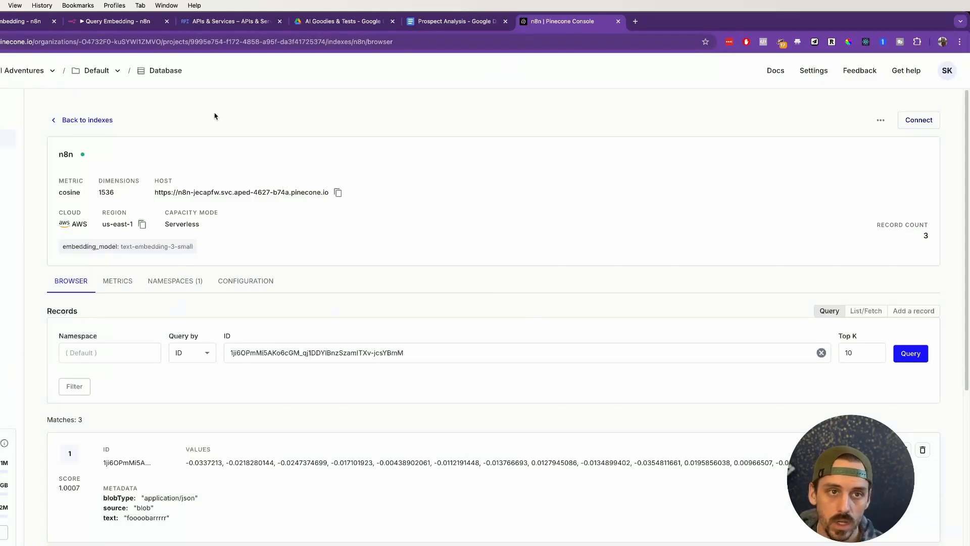
{"action": "left_click", "coordinate": [4, 22]}
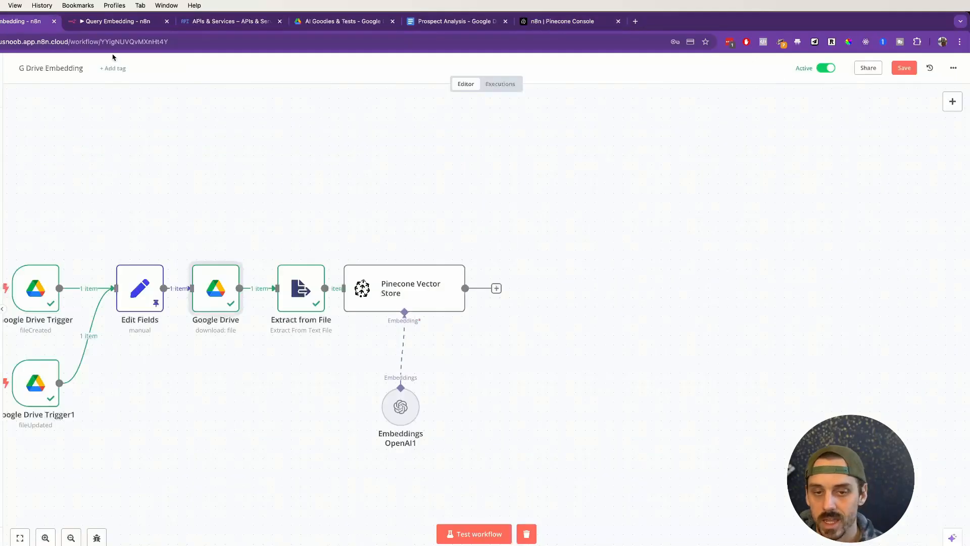
Step: Add a second Pinecone Vector Store node using the Add documents to vector store action
{"action": "right_click", "coordinate": [640, 229]}
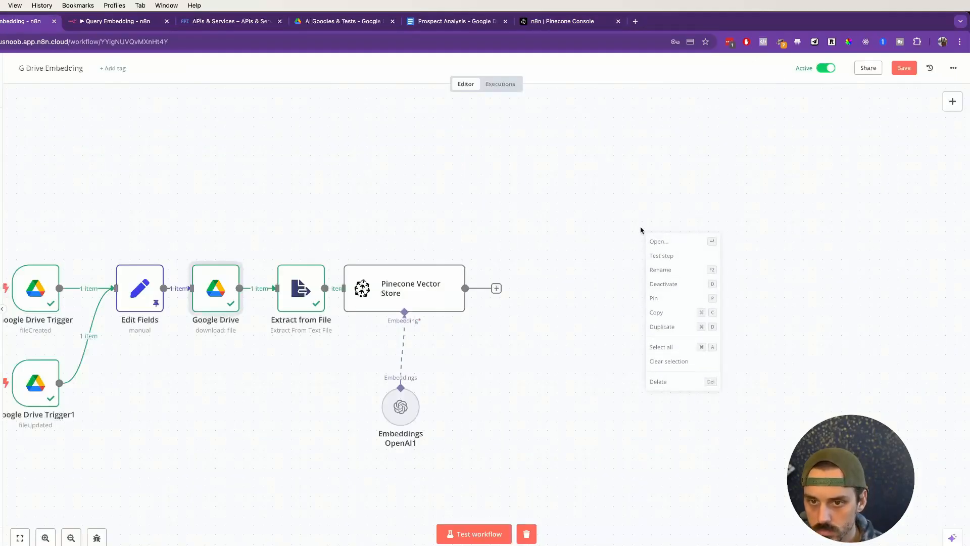
{"action": "right_click", "coordinate": [595, 394]}
{"action": "left_click", "coordinate": [506, 385]}
{"action": "right_click", "coordinate": [477, 398]}
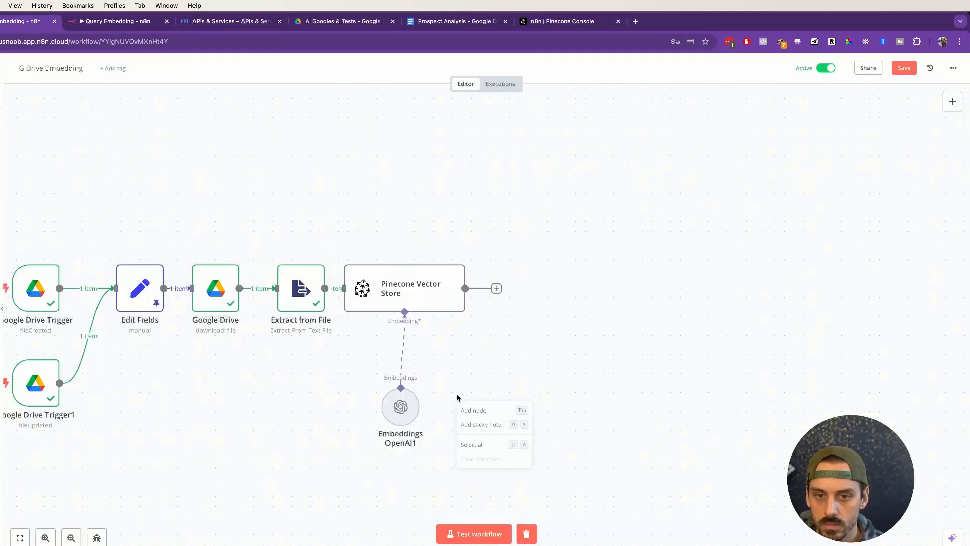
{"action": "left_click", "coordinate": [471, 405]}
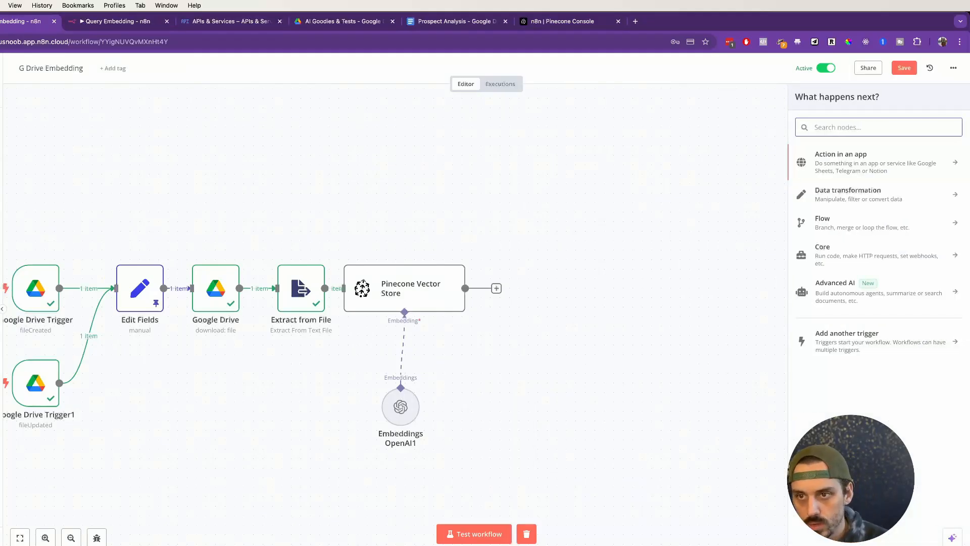
{"action": "type", "text": "pinecone"}
{"action": "left_click", "coordinate": [877, 157]}
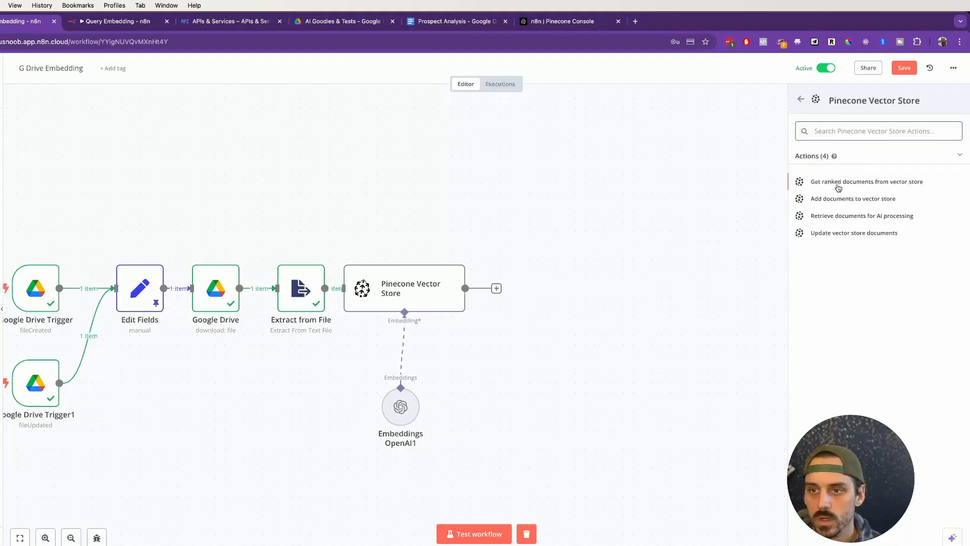
{"action": "left_click", "coordinate": [842, 199]}
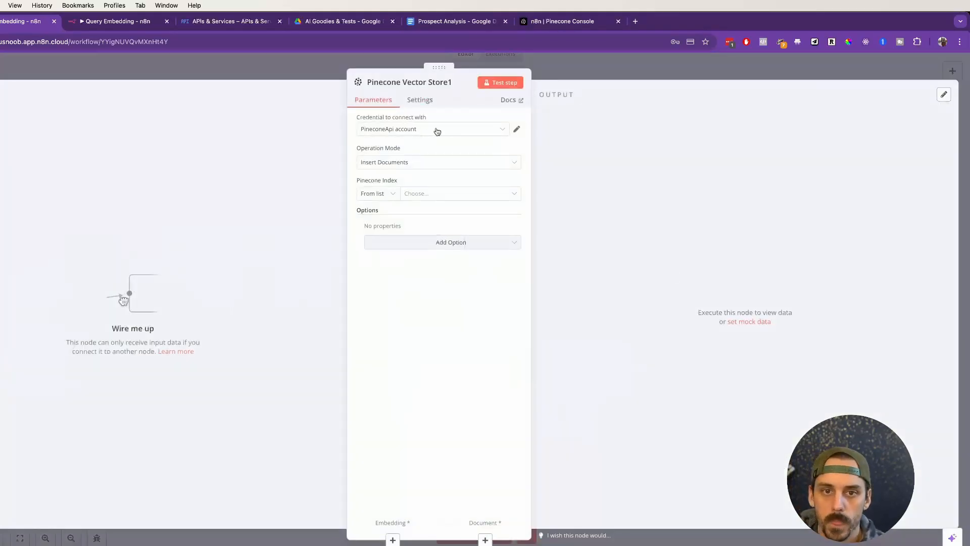
Step: Start a new Pinecone API credential, view the API keys page in the Pinecone console, and return to the workflow
{"action": "left_click", "coordinate": [494, 130]}
{"action": "left_click", "coordinate": [418, 176]}
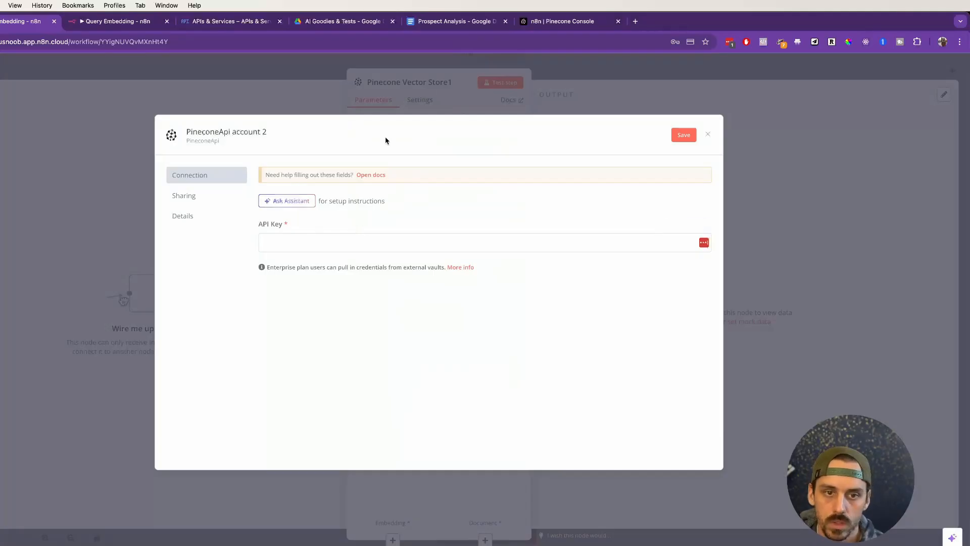
{"action": "left_click", "coordinate": [288, 241]}
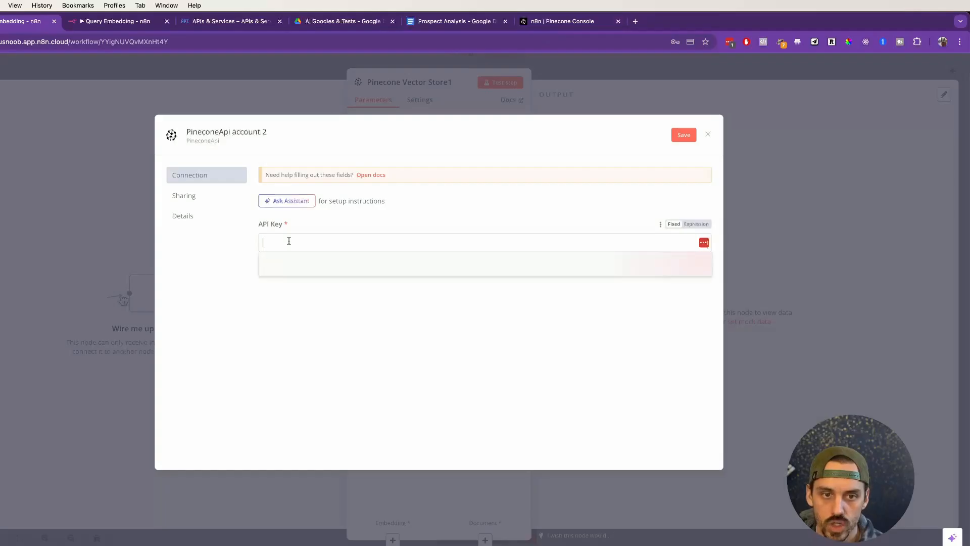
{"action": "left_click", "coordinate": [572, 23]}
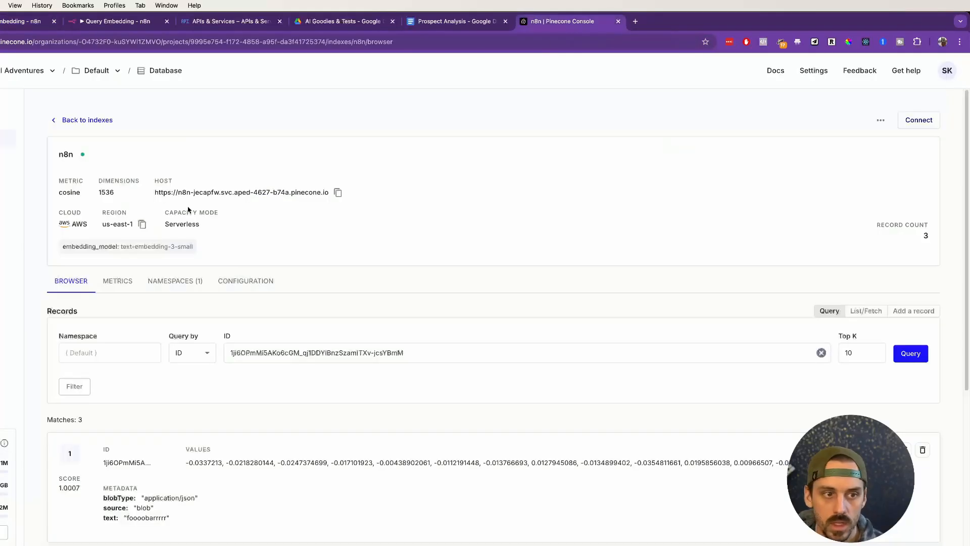
{"action": "left_click", "coordinate": [6, 173]}
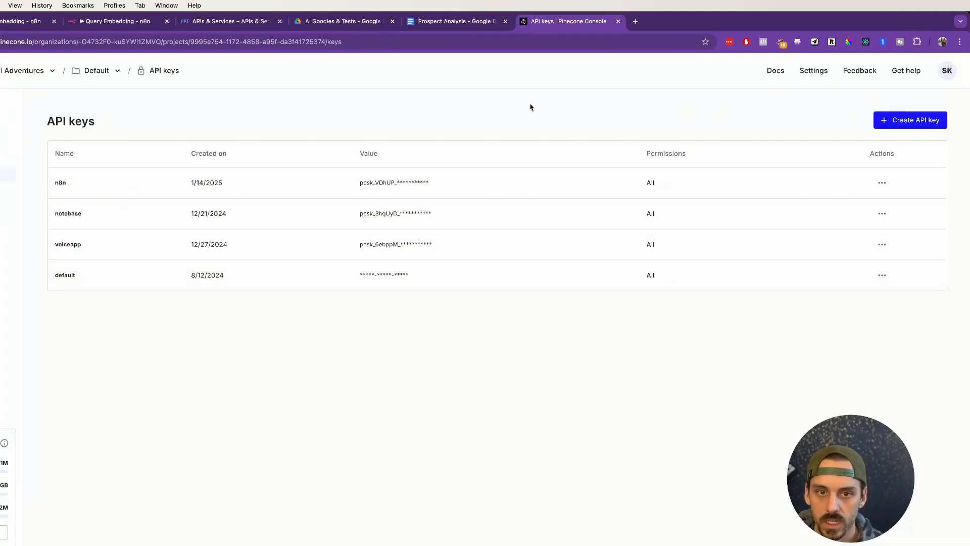
{"action": "left_click", "coordinate": [15, 21]}
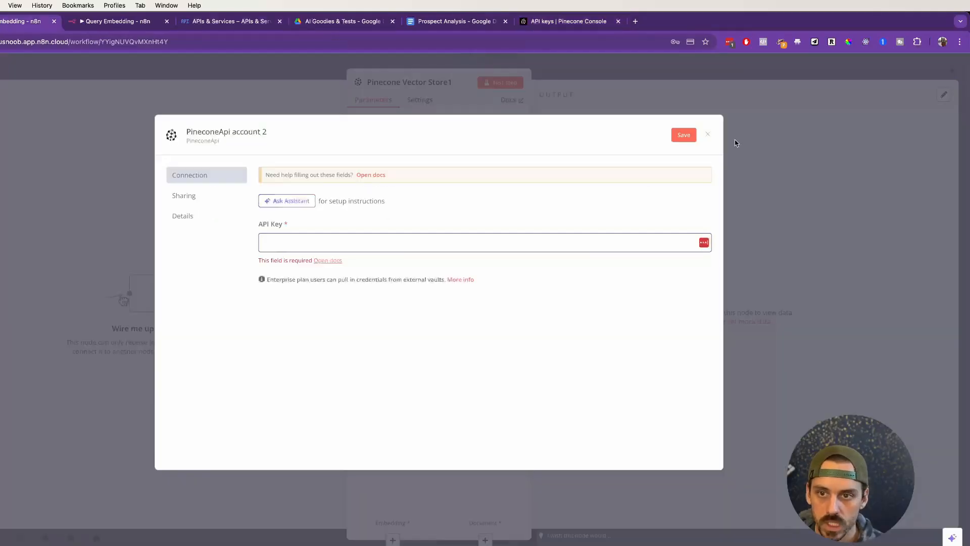
Step: Discard the new Pinecone credential and delete the extra Pinecone Vector Store node
{"action": "left_click", "coordinate": [706, 134]}
{"action": "left_click", "coordinate": [824, 76]}
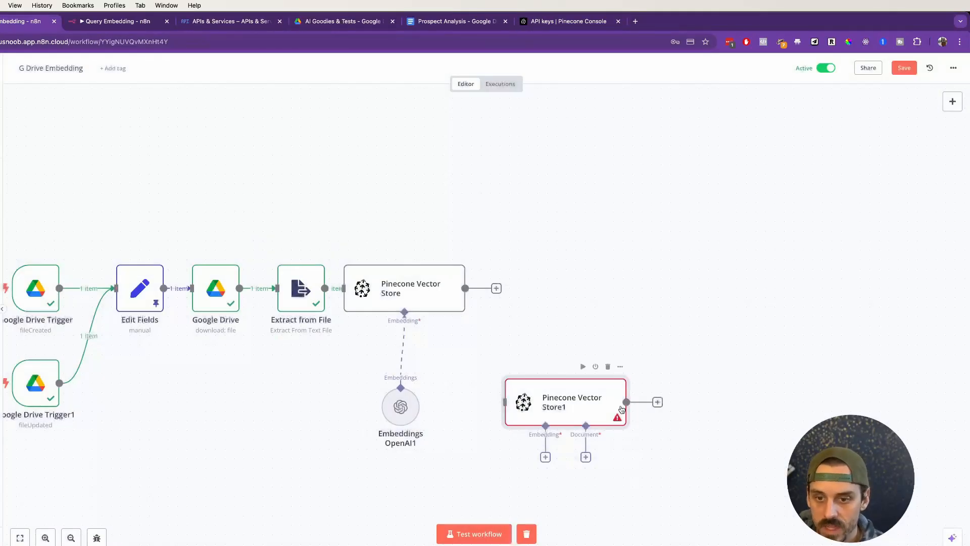
{"action": "left_click", "coordinate": [606, 366]}
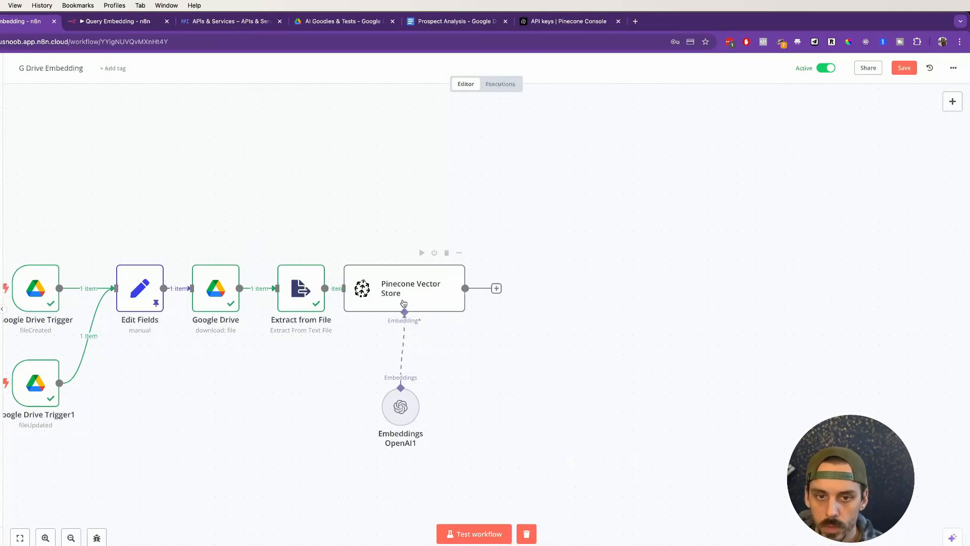
Step: Open the Pinecone Vector Store node, look through its available operation modes, and close it without changing anything
{"action": "left_click", "coordinate": [462, 256]}
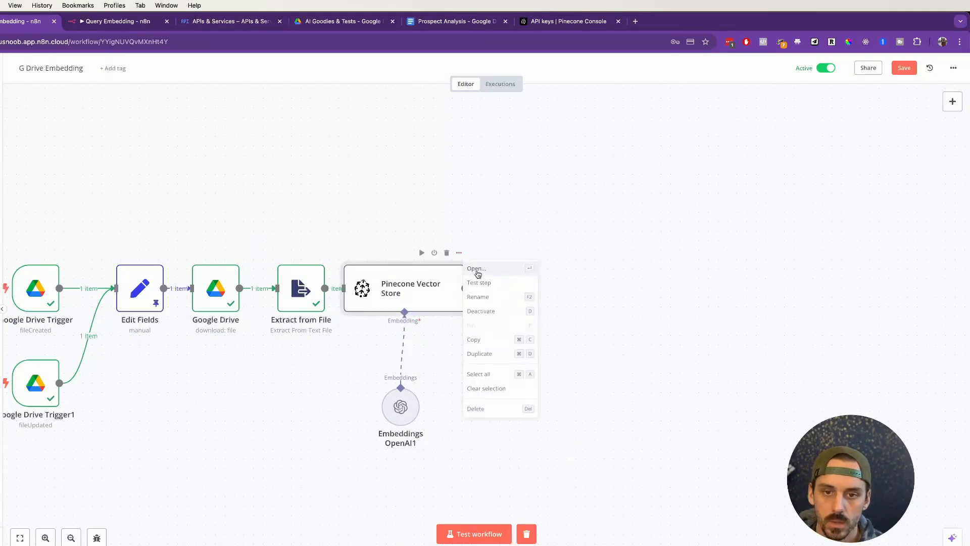
{"action": "left_click", "coordinate": [477, 272]}
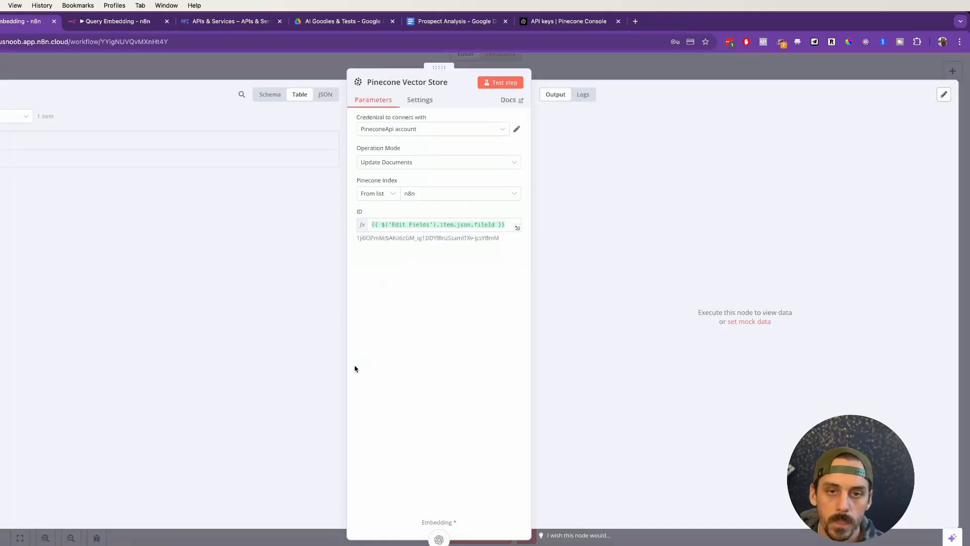
{"action": "left_click", "coordinate": [405, 167]}
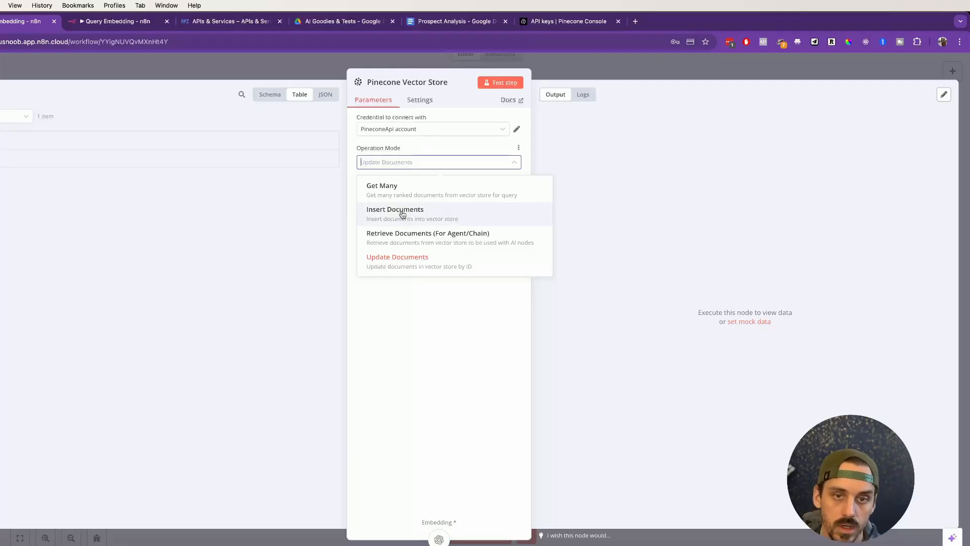
{"action": "left_click", "coordinate": [308, 71]}
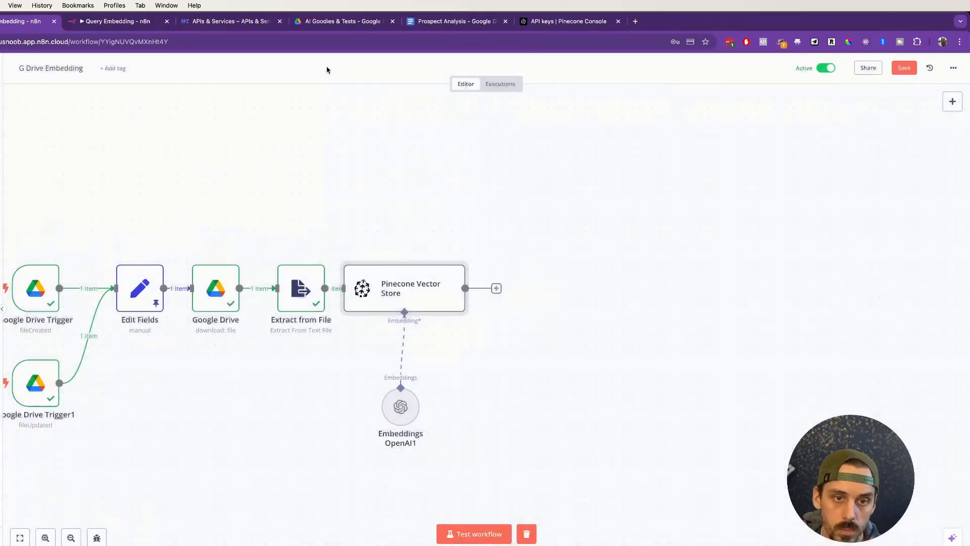
{"action": "scroll", "coordinate": [223, 212], "scroll_direction": "left", "scroll_amount": 3}
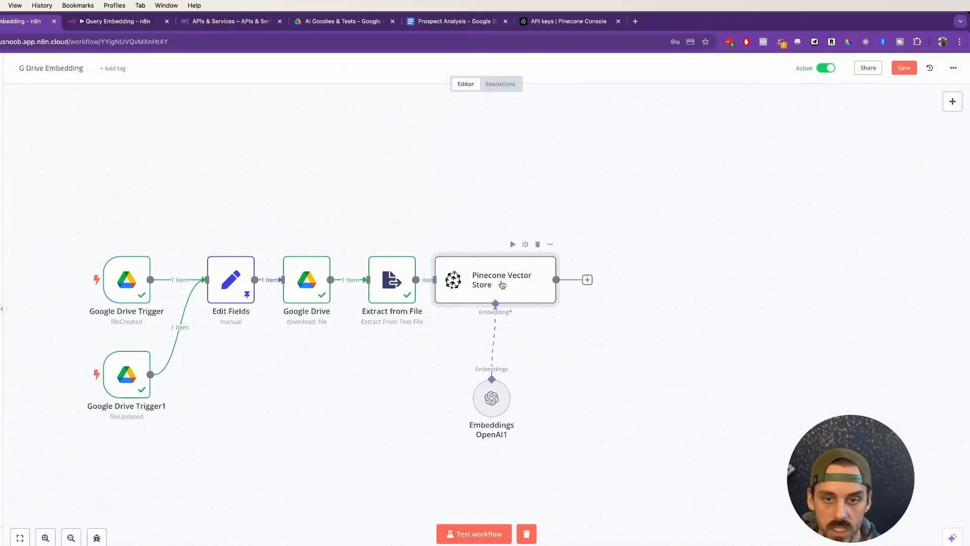
Step: Reopen the Pinecone Vector Store node and examine its resolved ID value and the Update Documents operation mode
{"action": "left_click", "coordinate": [550, 244]}
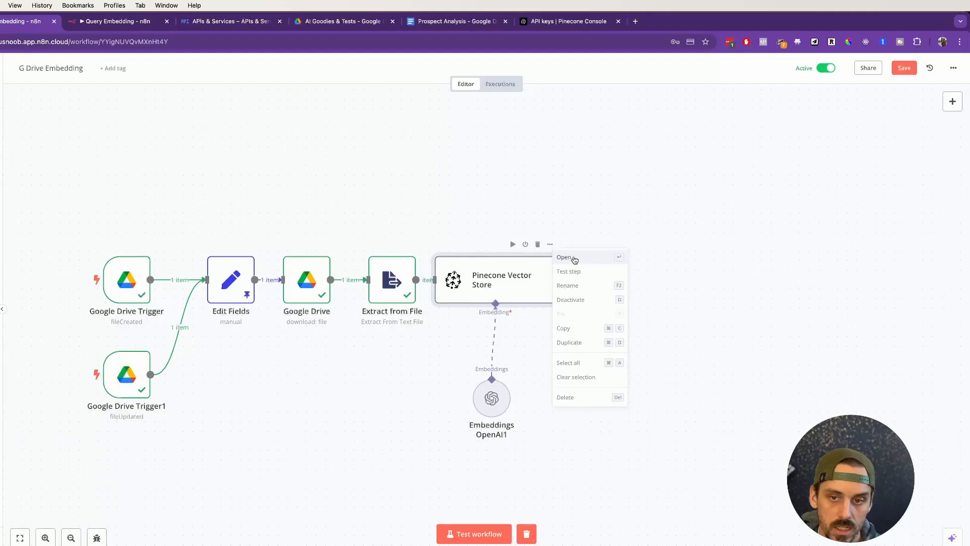
{"action": "left_click", "coordinate": [577, 258]}
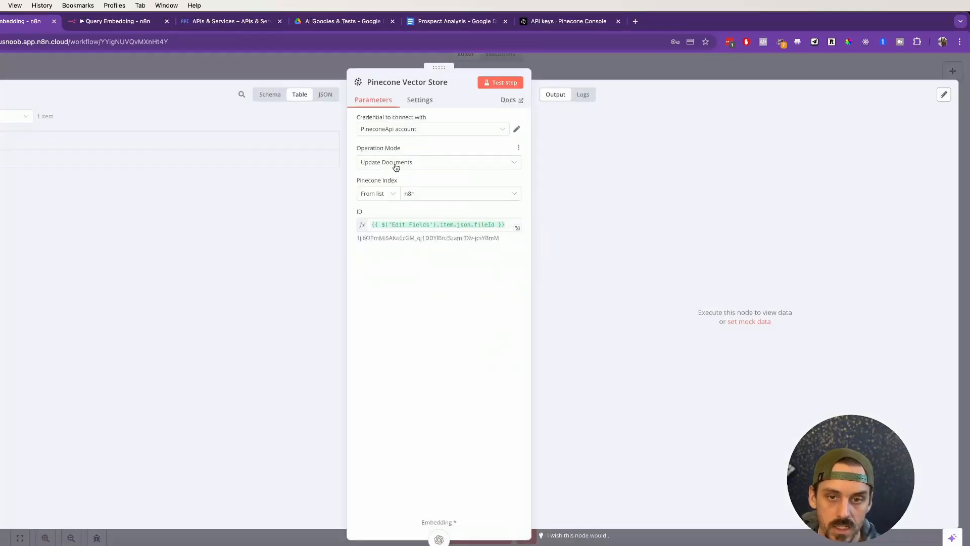
{"action": "left_click_drag", "start_coordinate": [356, 238], "coordinate": [505, 239]}
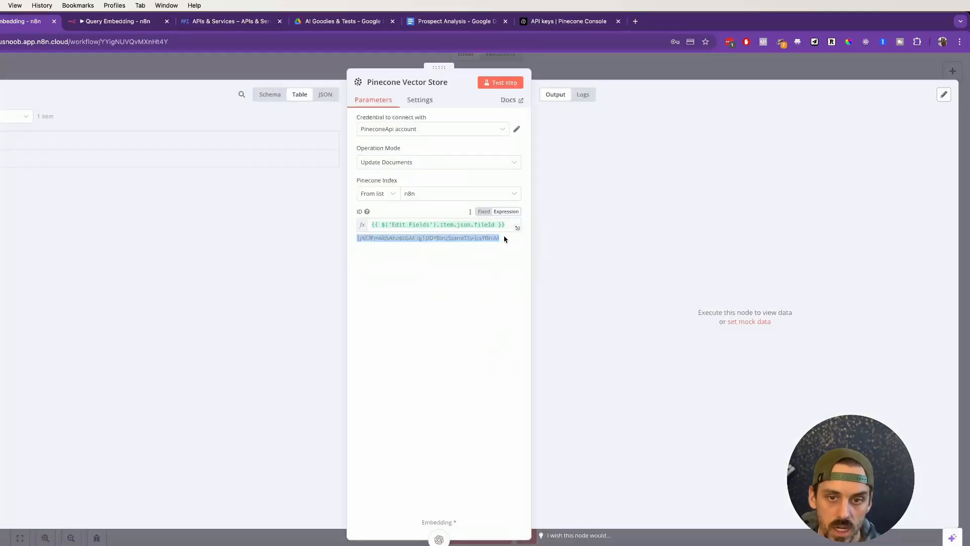
{"action": "left_click", "coordinate": [420, 288]}
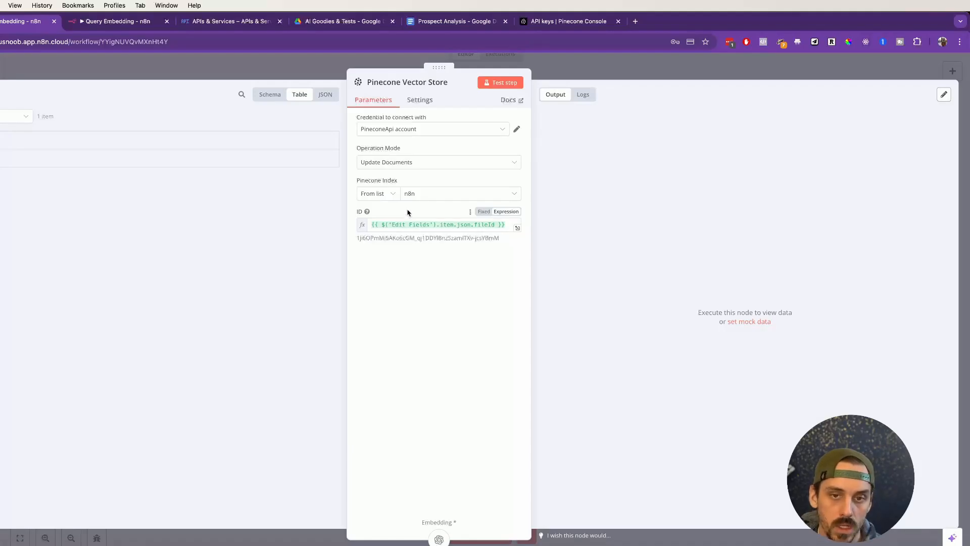
{"action": "left_click", "coordinate": [432, 167]}
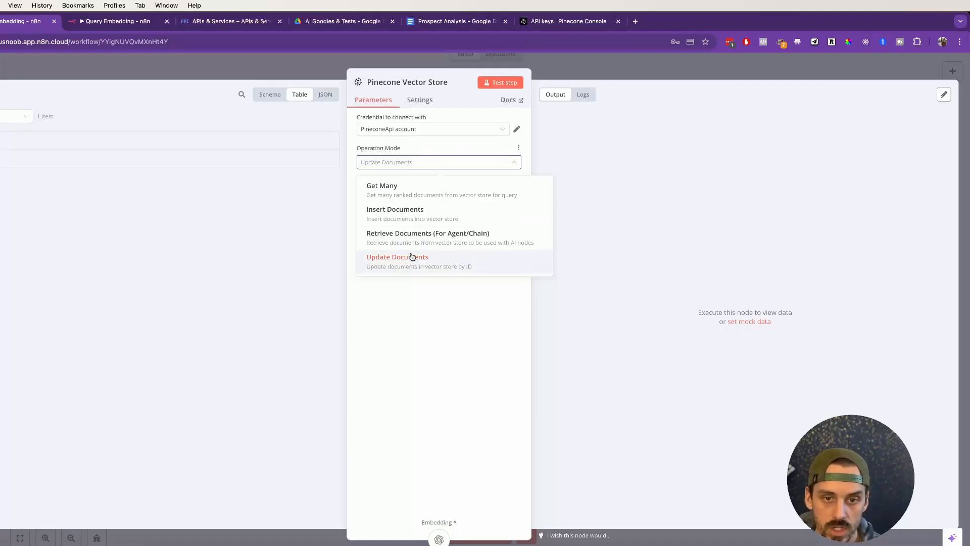
{"action": "left_click", "coordinate": [432, 148]}
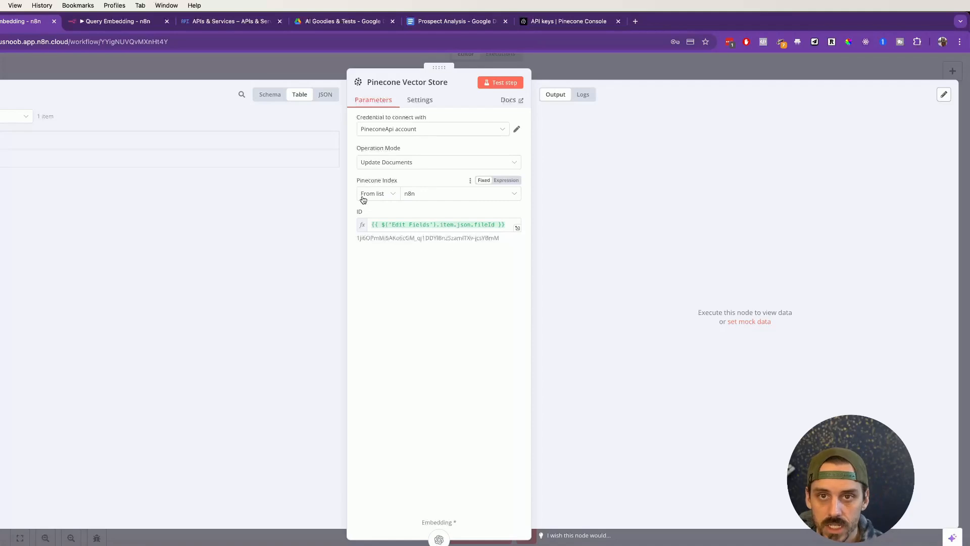
Step: View the records of the n8n index in the Pinecone console and return to the G Drive Embedding workflow
{"action": "left_click", "coordinate": [540, 22]}
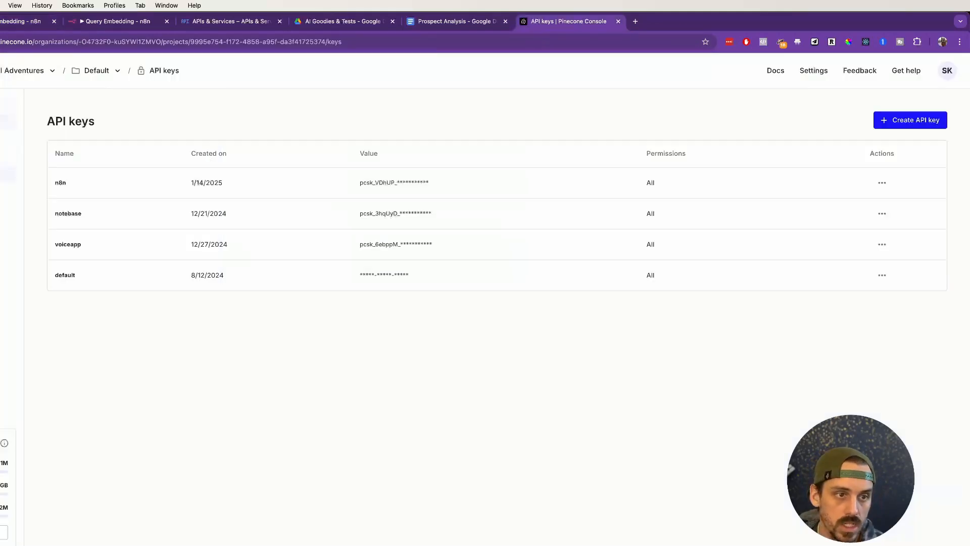
{"action": "left_click", "coordinate": [4, 121]}
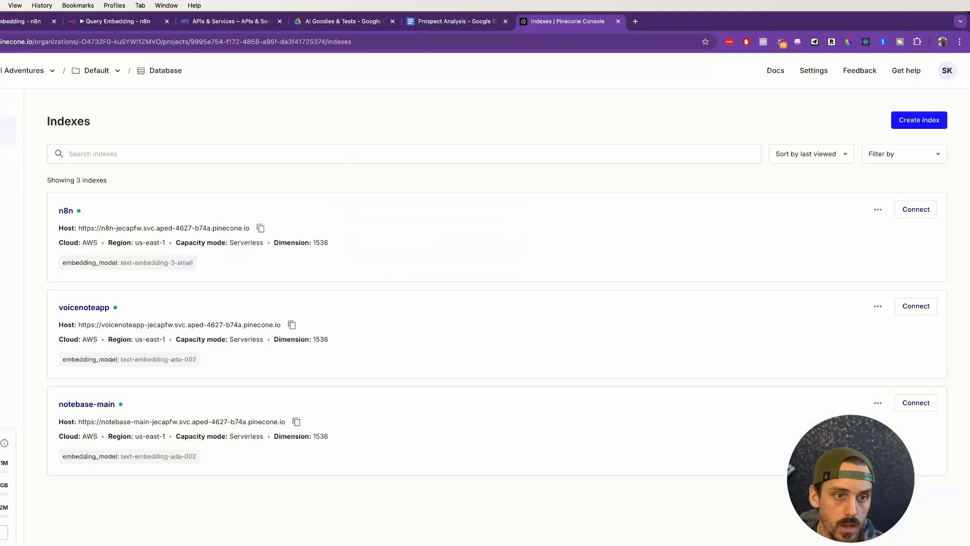
{"action": "left_click", "coordinate": [66, 211]}
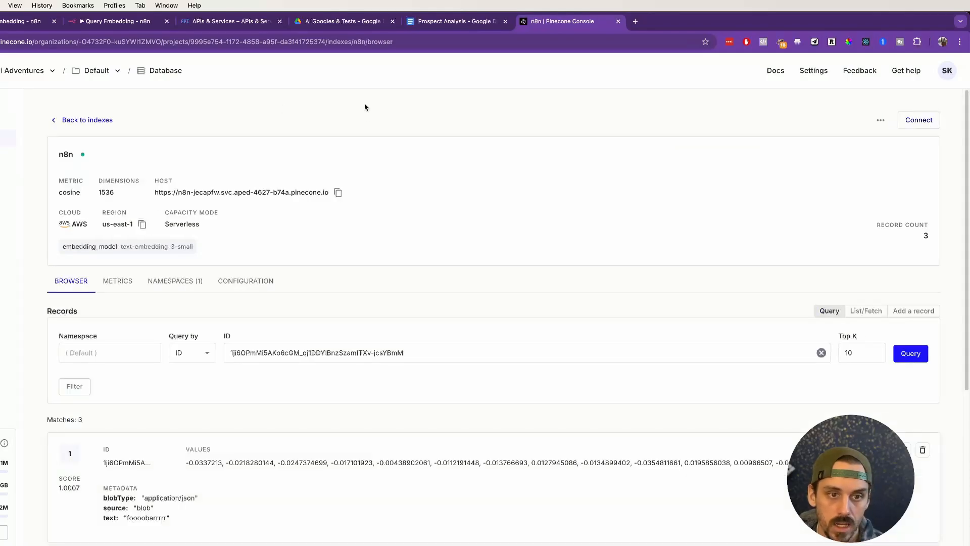
{"action": "left_click", "coordinate": [18, 22]}
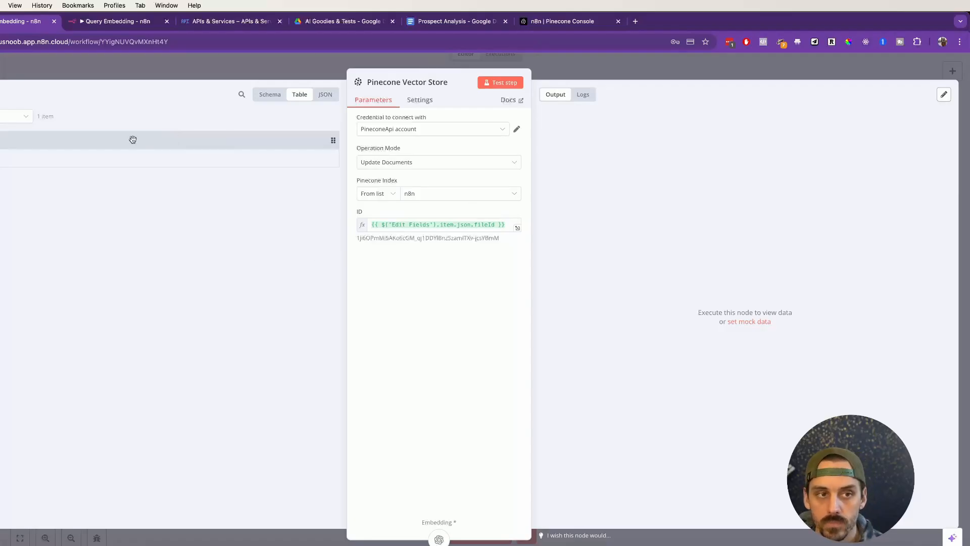
Step: Show the Edit Fields output, three nodes back, as the Pinecone node's input data, compare its file ID, and close the node
{"action": "left_click", "coordinate": [12, 117]}
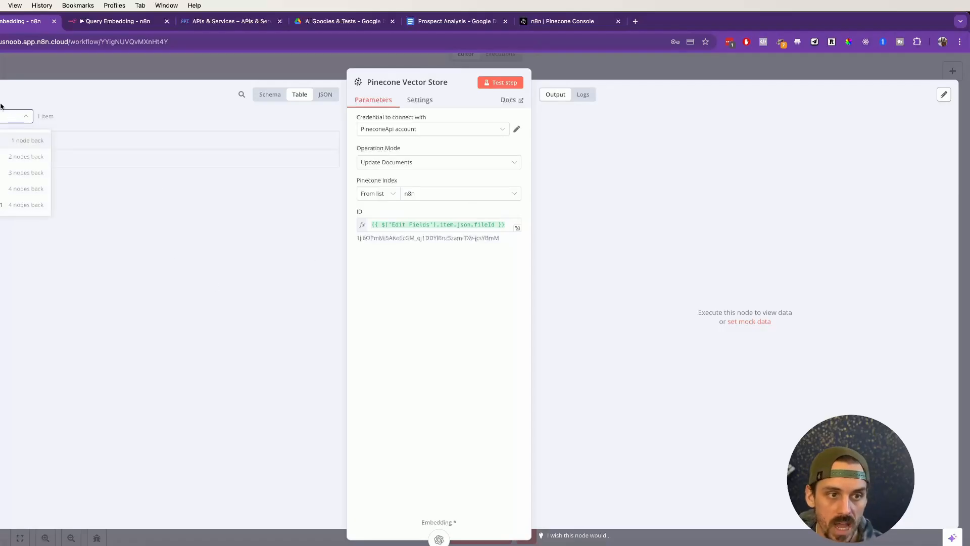
{"action": "left_click", "coordinate": [10, 172]}
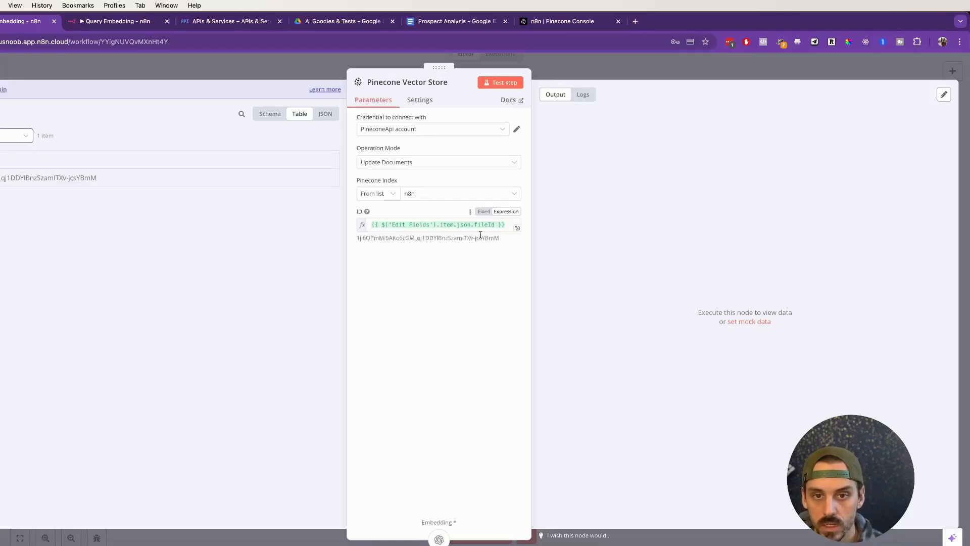
{"action": "left_click", "coordinate": [645, 62]}
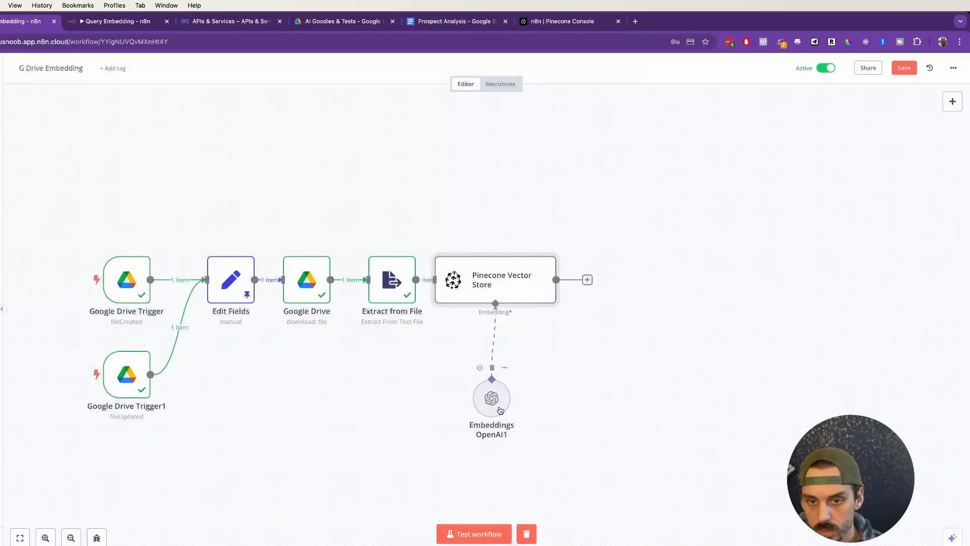
Step: Open the Embeddings OpenAI1 node's settings, then look over the n8n index's configuration and records in the Pinecone console
{"action": "right_click", "coordinate": [507, 377]}
{"action": "left_click", "coordinate": [525, 385]}
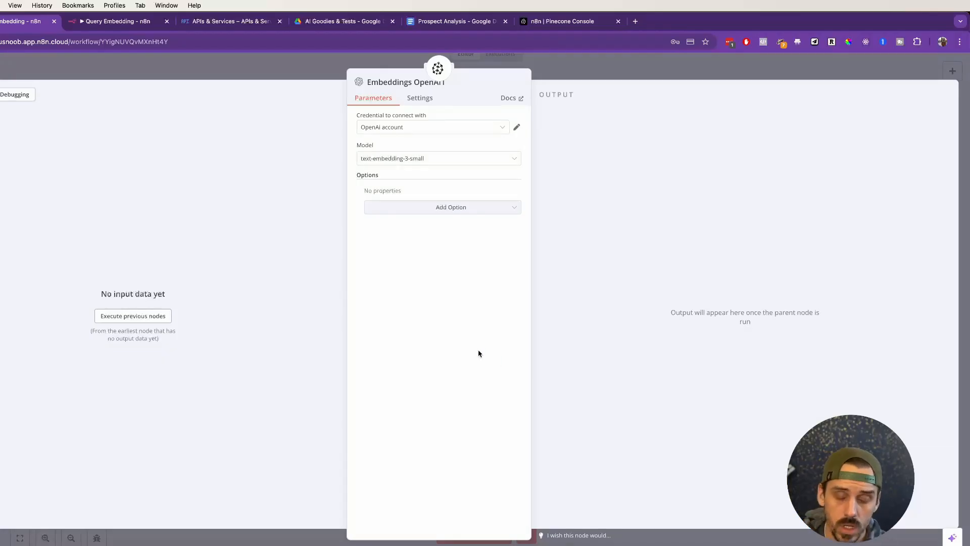
{"action": "left_click", "coordinate": [570, 23]}
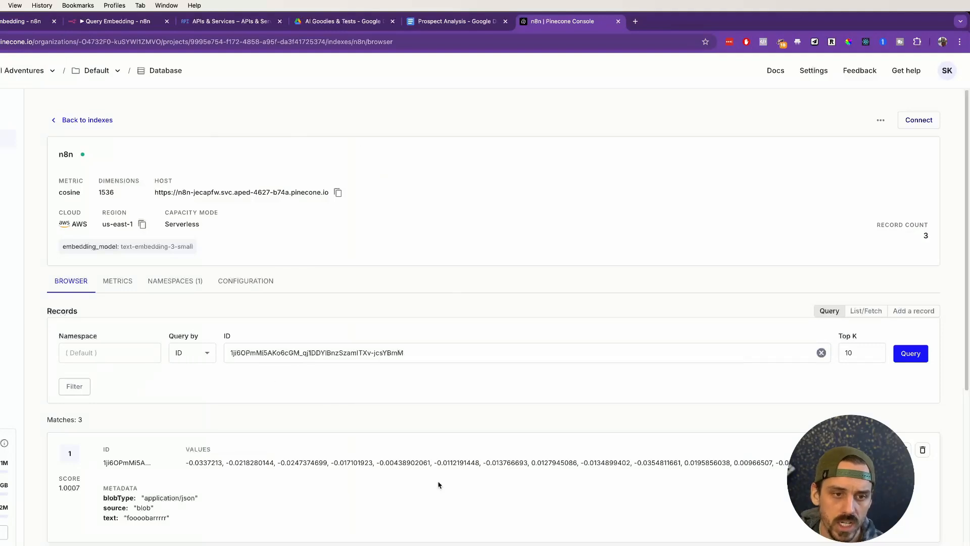
{"action": "left_click", "coordinate": [245, 282]}
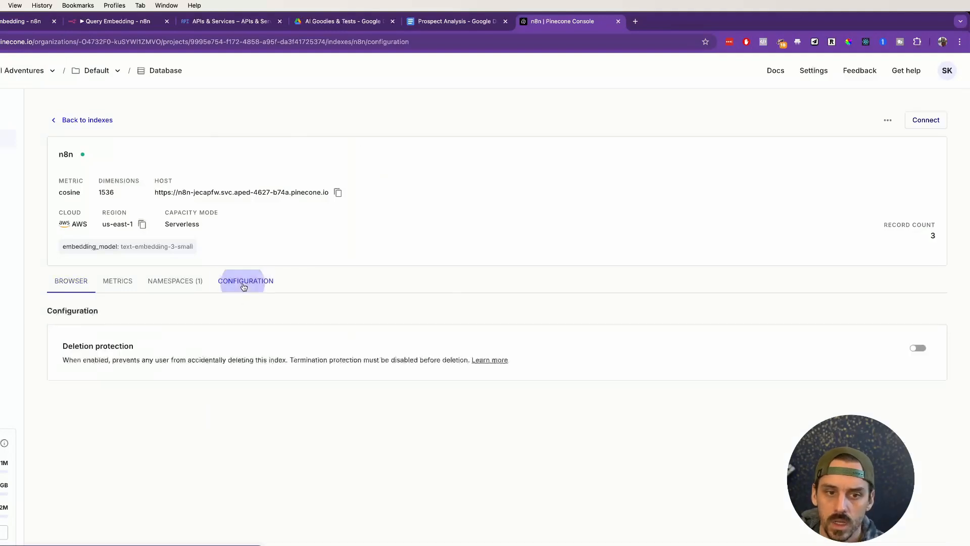
{"action": "left_click", "coordinate": [87, 282]}
{"action": "scroll", "coordinate": [112, 277], "scroll_direction": "down", "scroll_amount": 3}
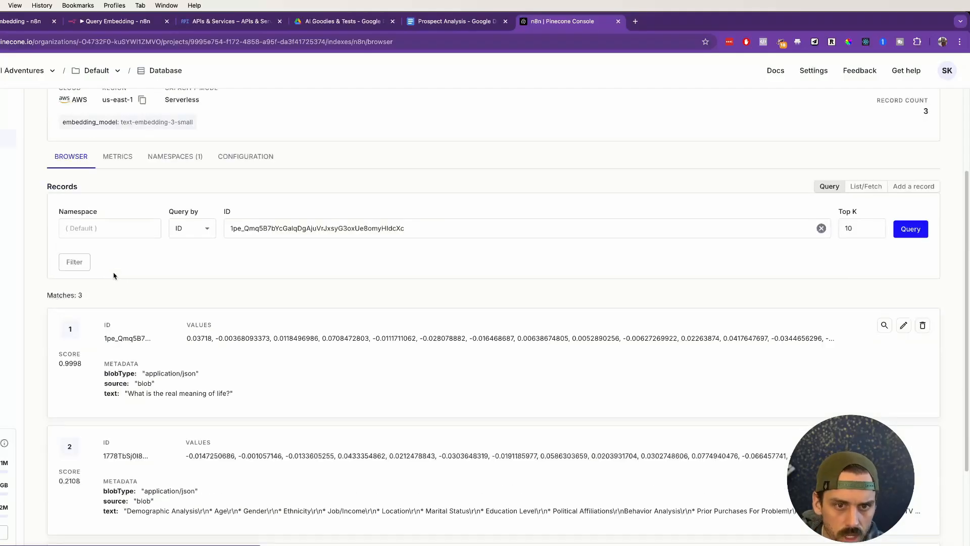
{"action": "scroll", "coordinate": [114, 276], "scroll_direction": "up", "scroll_amount": 1}
{"action": "scroll", "coordinate": [117, 268], "scroll_direction": "up", "scroll_amount": 2}
Step: Check the n8n index's namespaces, configuration and embedding model against the model in the Embeddings OpenAI1 node, and close the node
{"action": "left_click", "coordinate": [120, 250]}
{"action": "left_click", "coordinate": [174, 249]}
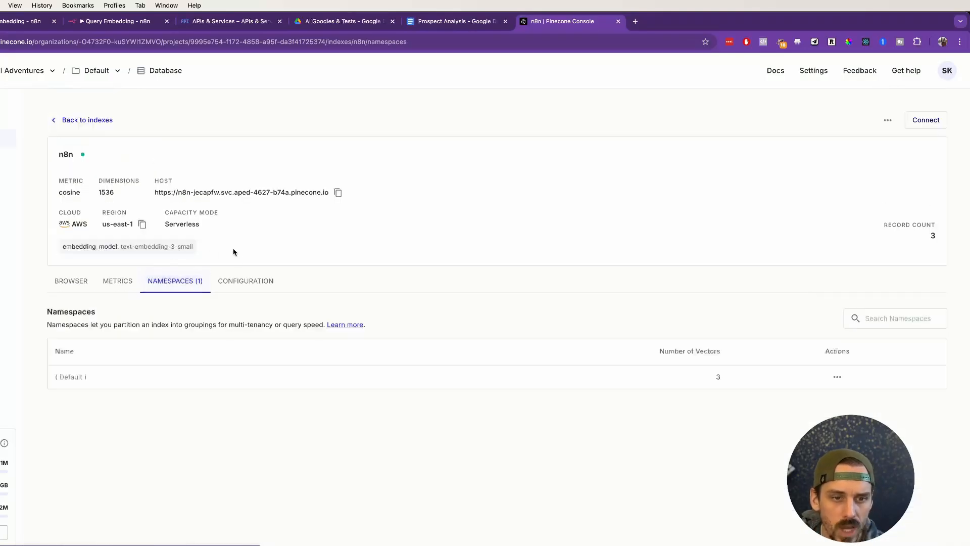
{"action": "left_click", "coordinate": [242, 284]}
{"action": "left_click_drag", "start_coordinate": [61, 247], "coordinate": [180, 247]}
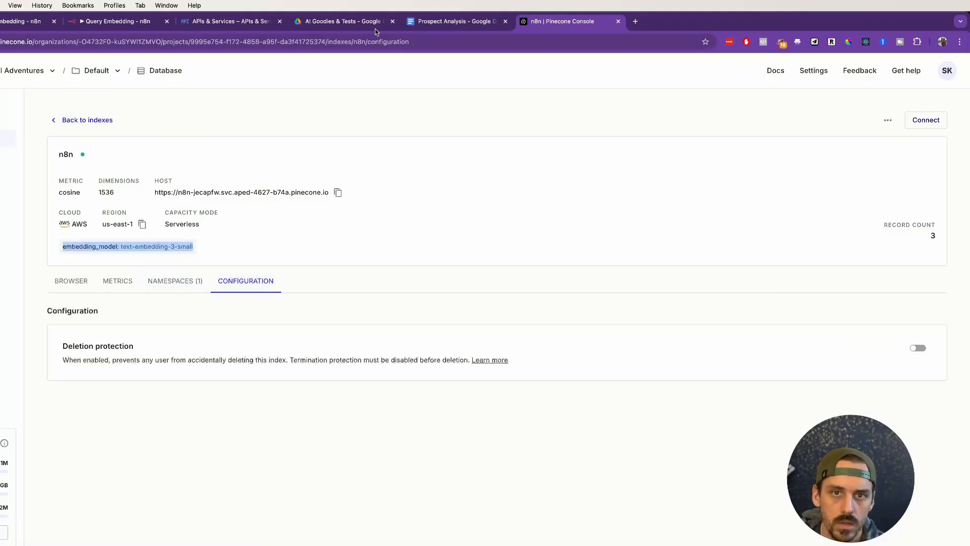
{"action": "left_click", "coordinate": [3, 25]}
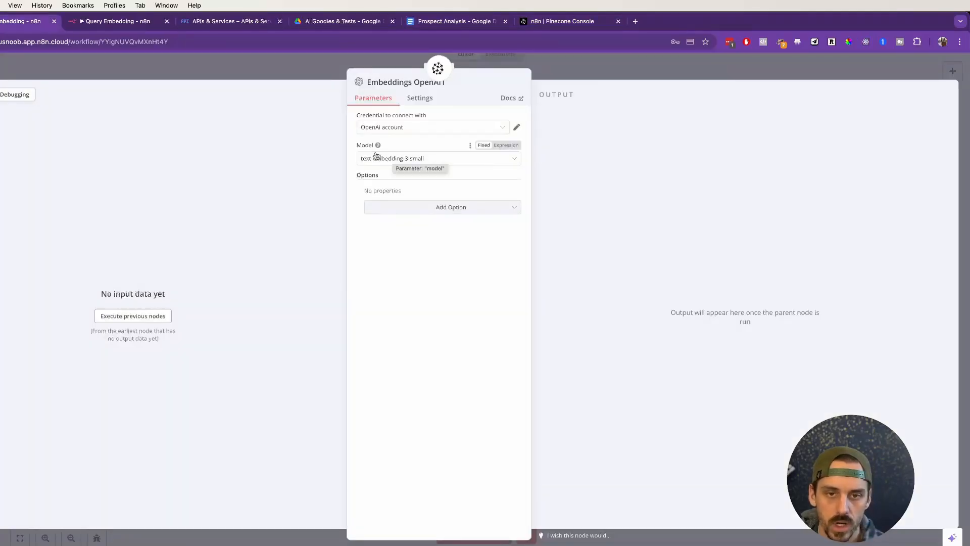
{"action": "left_click", "coordinate": [596, 66]}
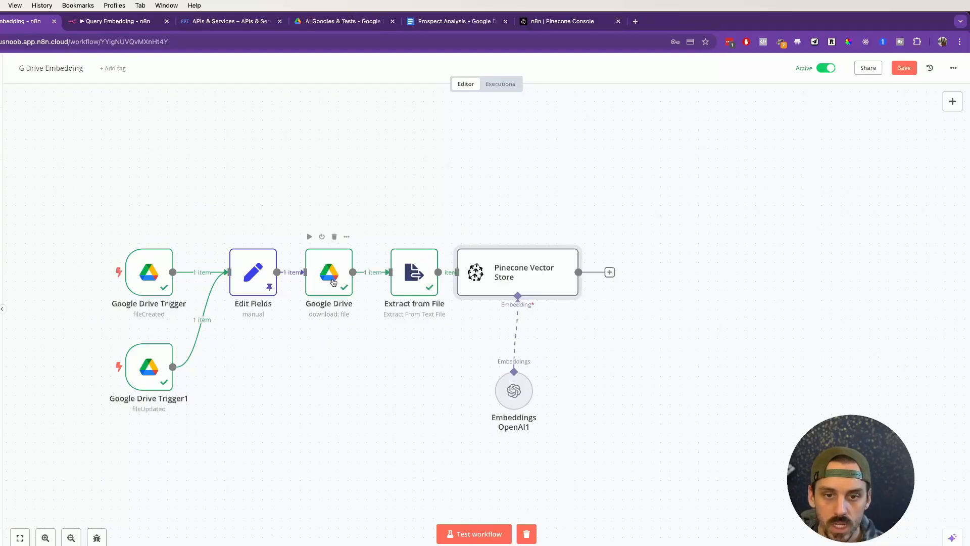
Step: Switch to the Query Embedding workflow and hide its chat and logs
{"action": "mouse_move", "coordinate": [521, 303]}
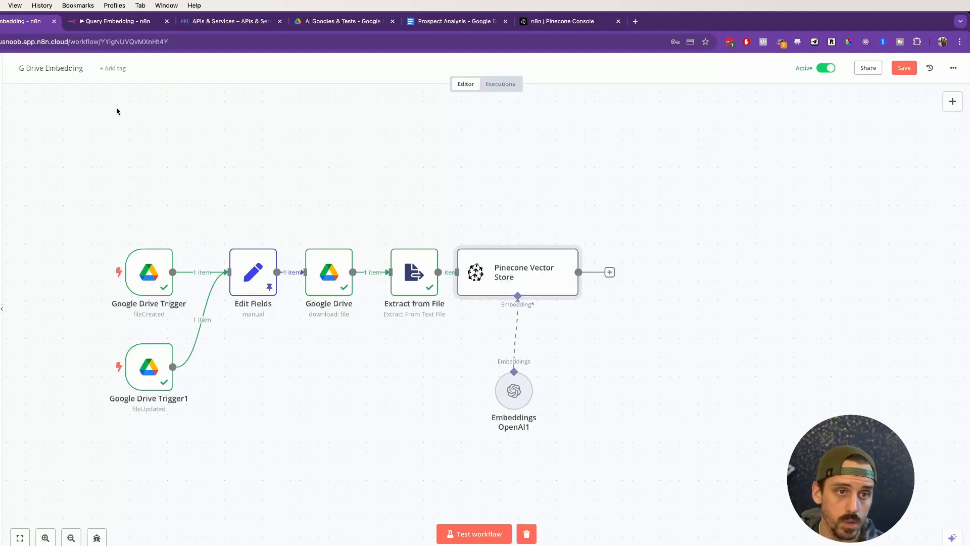
{"action": "left_click", "coordinate": [95, 21]}
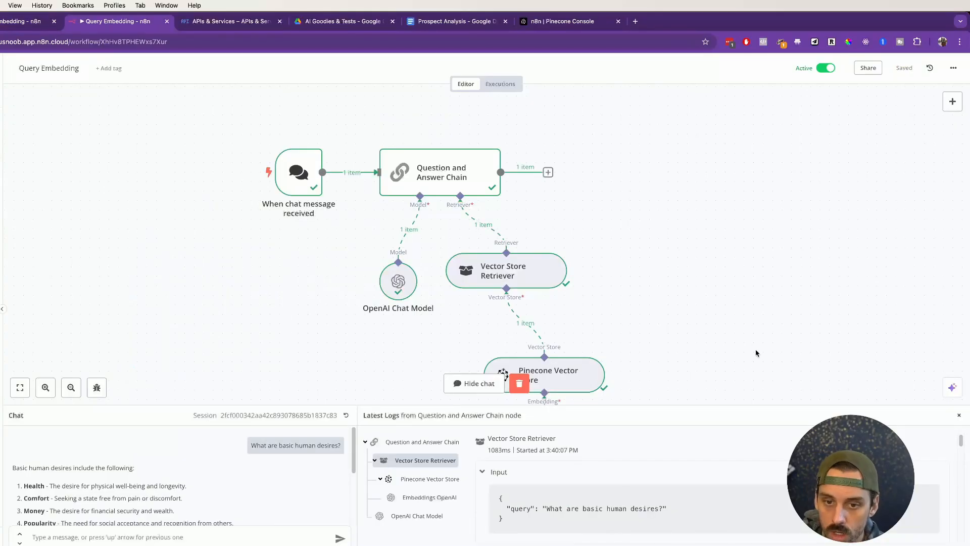
{"action": "left_click", "coordinate": [959, 415]}
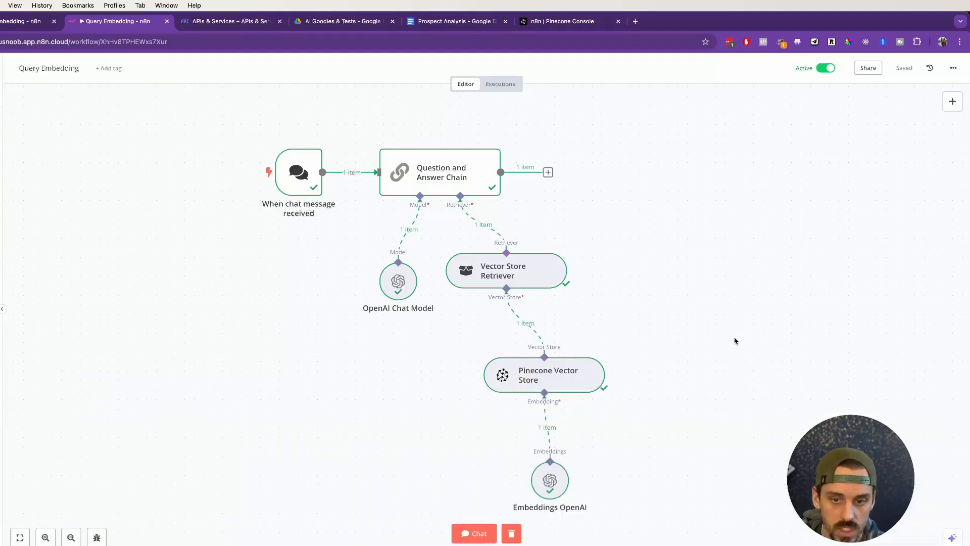
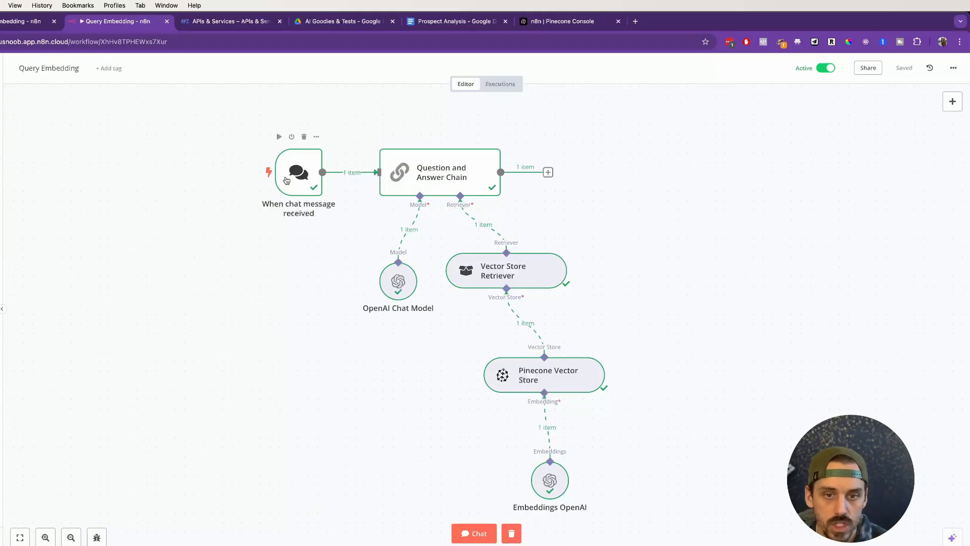
Step: Open the workflow's chat and reset its session to clear the previous messages and execution data
{"action": "left_click", "coordinate": [291, 176]}
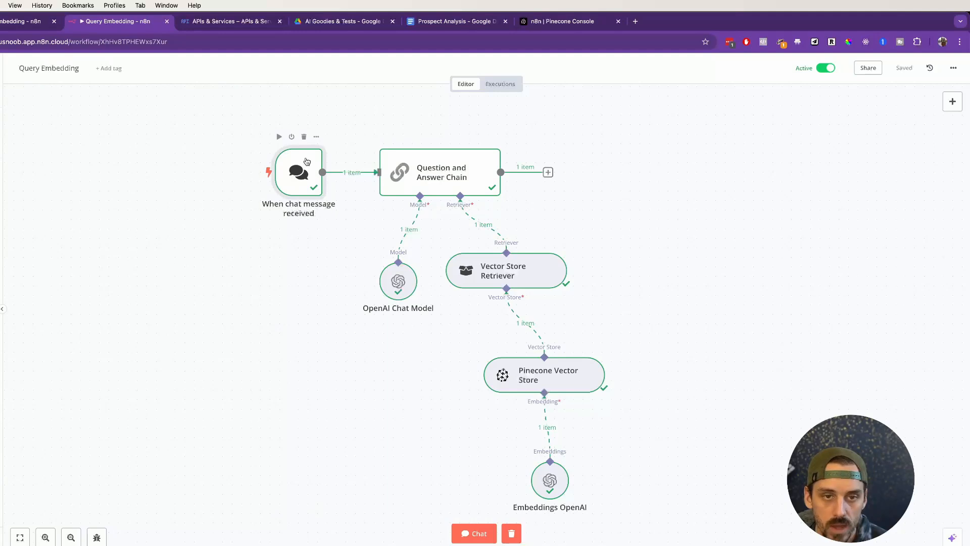
{"action": "left_click", "coordinate": [316, 136]}
{"action": "left_click", "coordinate": [324, 153]}
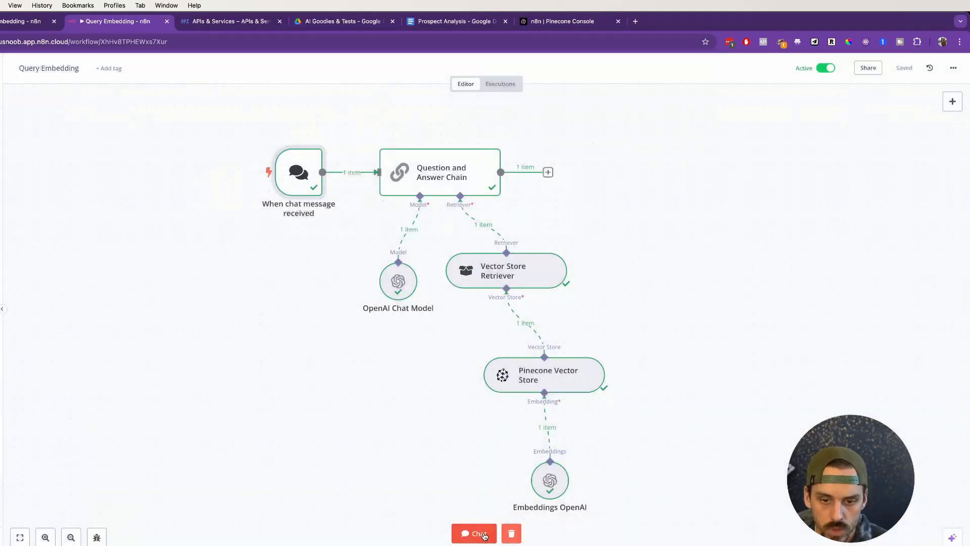
{"action": "left_click", "coordinate": [467, 535]}
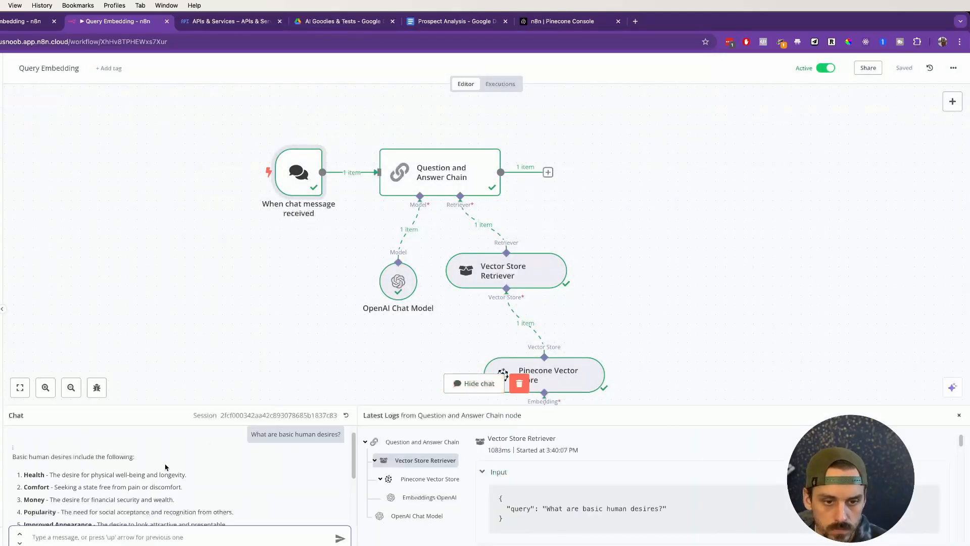
{"action": "left_click", "coordinate": [346, 418]}
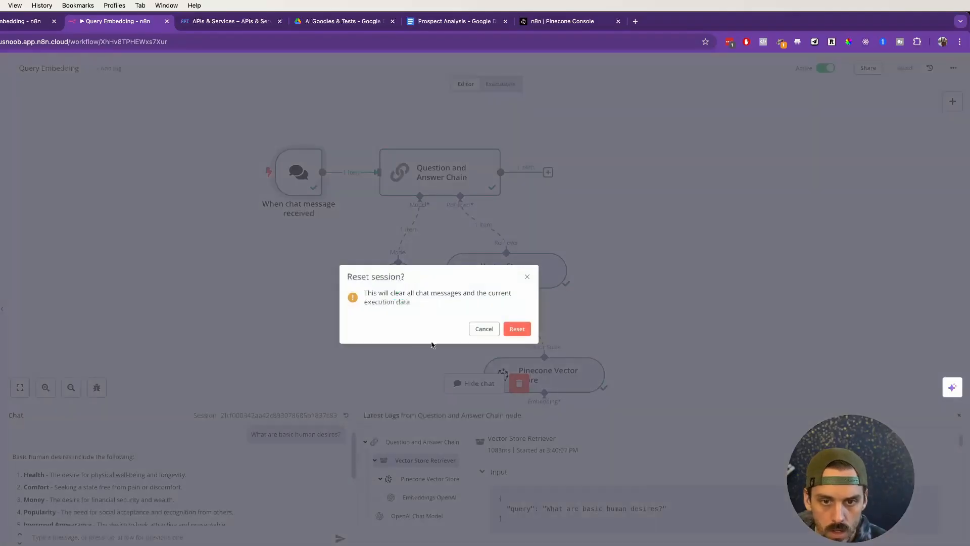
{"action": "left_click", "coordinate": [516, 329]}
{"action": "left_click", "coordinate": [78, 540]}
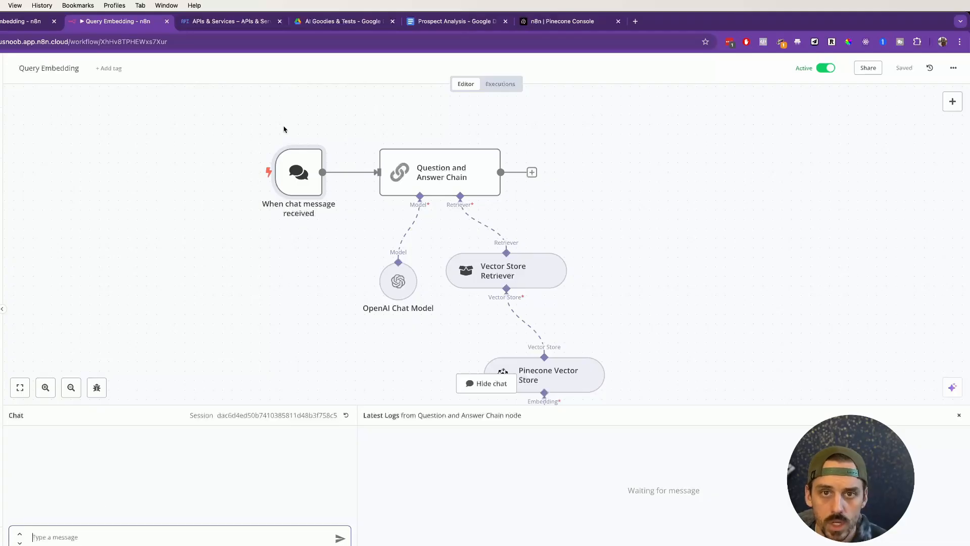
Step: Look at the Prospect Analysis document and the AI Goodies & Tests Drive folder, then return to the document
{"action": "left_click", "coordinate": [434, 22]}
{"action": "scroll", "coordinate": [362, 276], "scroll_direction": "down", "scroll_amount": 1}
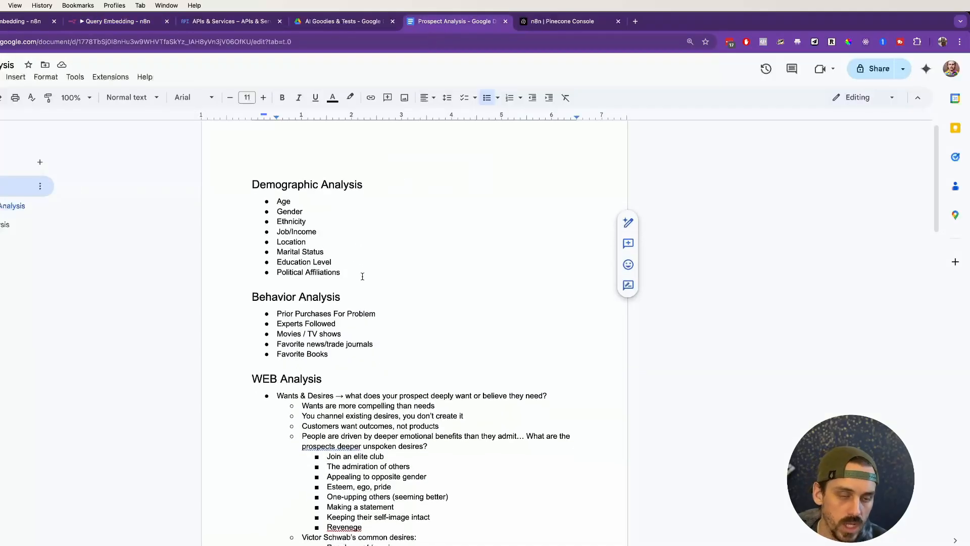
{"action": "scroll", "coordinate": [362, 276], "scroll_direction": "up", "scroll_amount": 1}
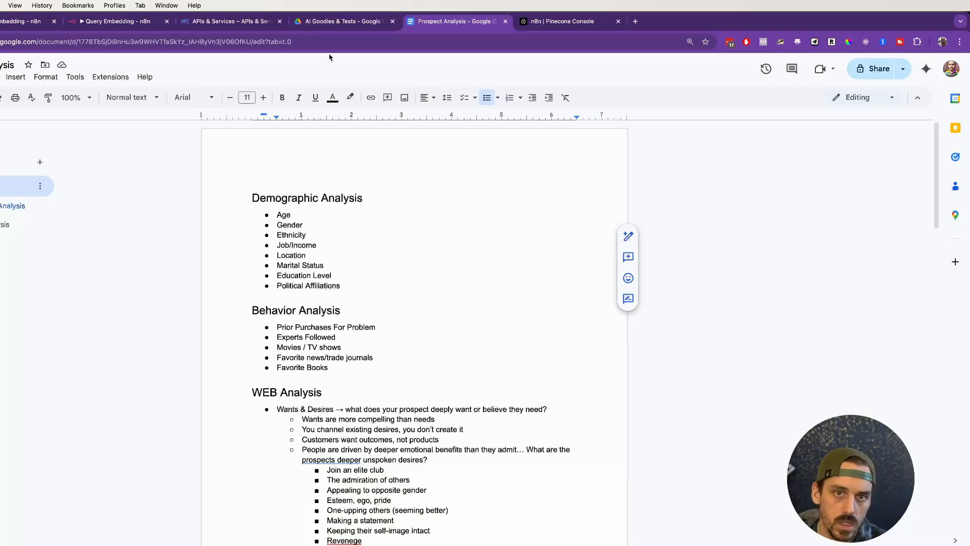
{"action": "left_click", "coordinate": [329, 21]}
{"action": "left_click", "coordinate": [126, 286]}
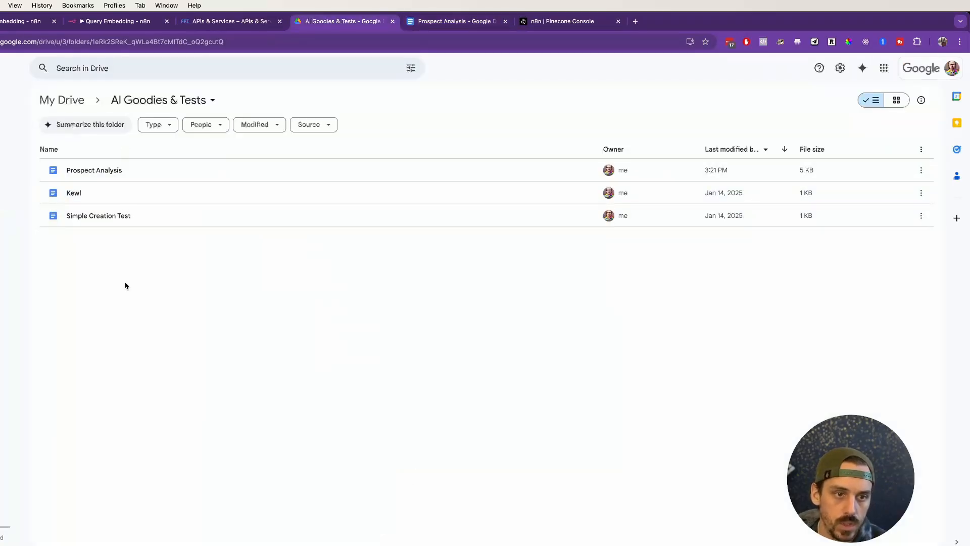
{"action": "left_click", "coordinate": [452, 21]}
Step: Skim the Prospect Analysis document from Demographic Analysis through the WEB Analysis lists on its last page
{"action": "scroll", "coordinate": [328, 250], "scroll_direction": "down", "scroll_amount": 1}
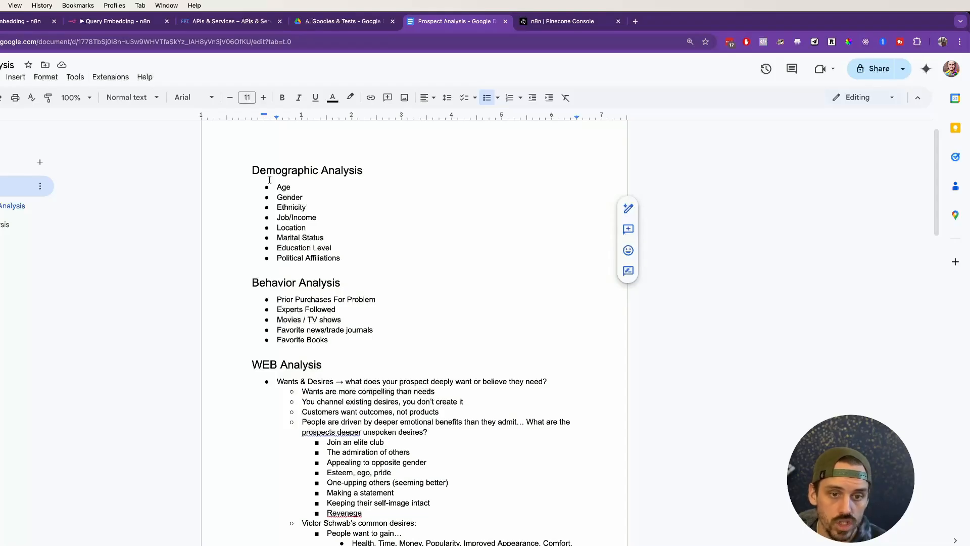
{"action": "left_click_drag", "start_coordinate": [247, 165], "coordinate": [524, 455]}
{"action": "left_click", "coordinate": [524, 455]}
{"action": "scroll", "coordinate": [429, 354], "scroll_direction": "down", "scroll_amount": 3}
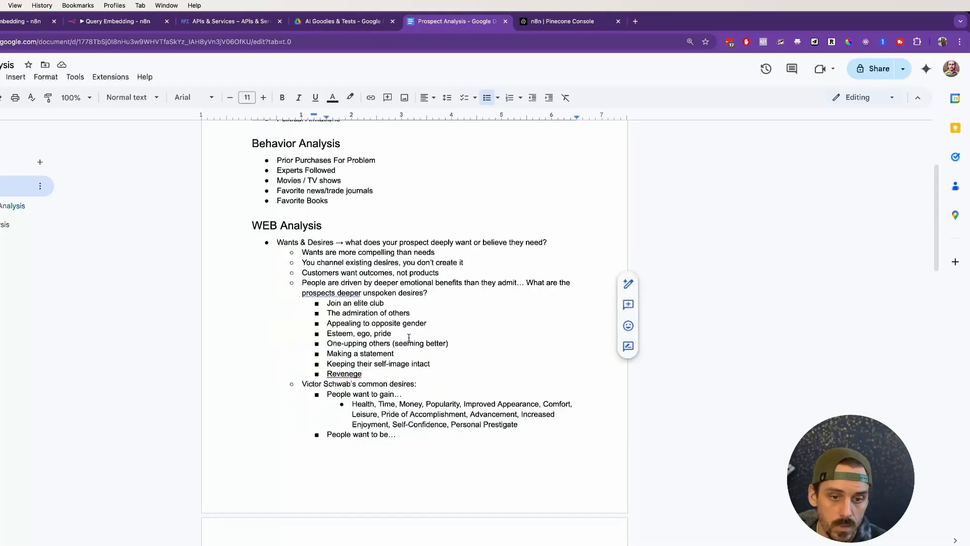
{"action": "scroll", "coordinate": [409, 335], "scroll_direction": "down", "scroll_amount": 1}
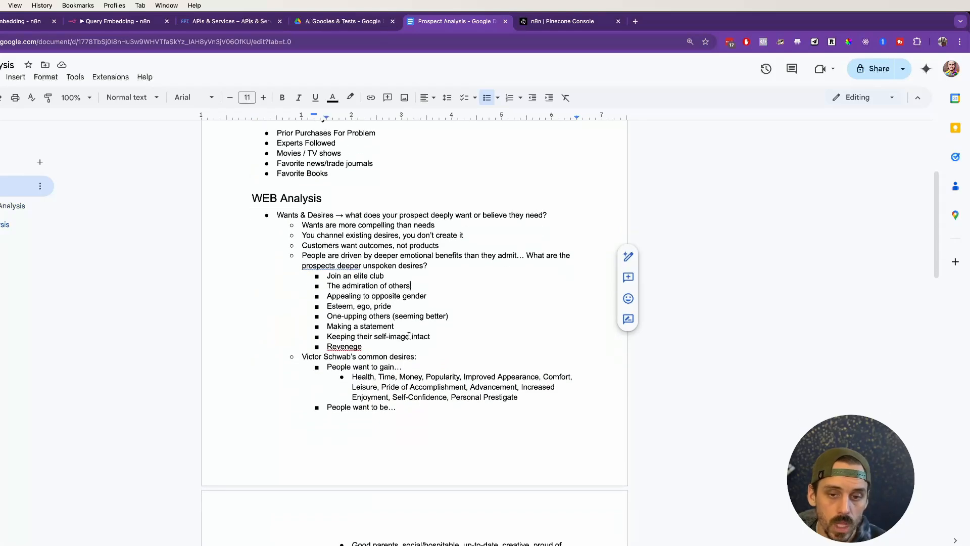
{"action": "scroll", "coordinate": [409, 333], "scroll_direction": "down", "scroll_amount": 2}
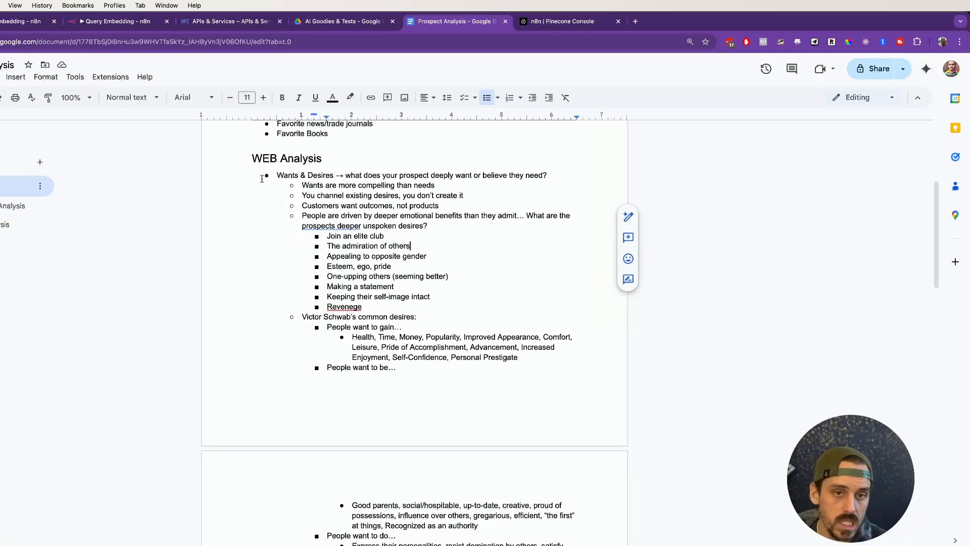
{"action": "scroll", "coordinate": [262, 225], "scroll_direction": "down", "scroll_amount": 15}
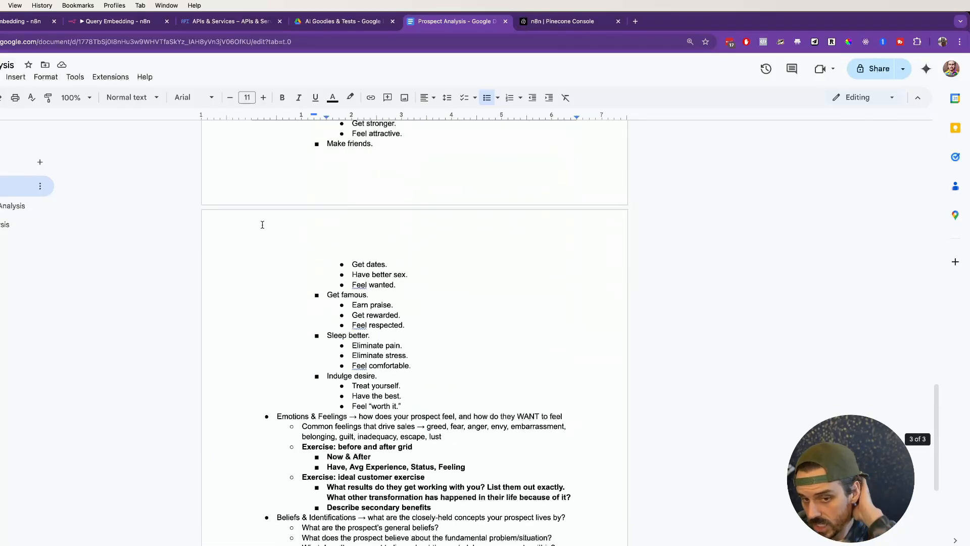
{"action": "scroll", "coordinate": [262, 225], "scroll_direction": "down", "scroll_amount": 3}
{"action": "scroll", "coordinate": [262, 221], "scroll_direction": "up", "scroll_amount": 10}
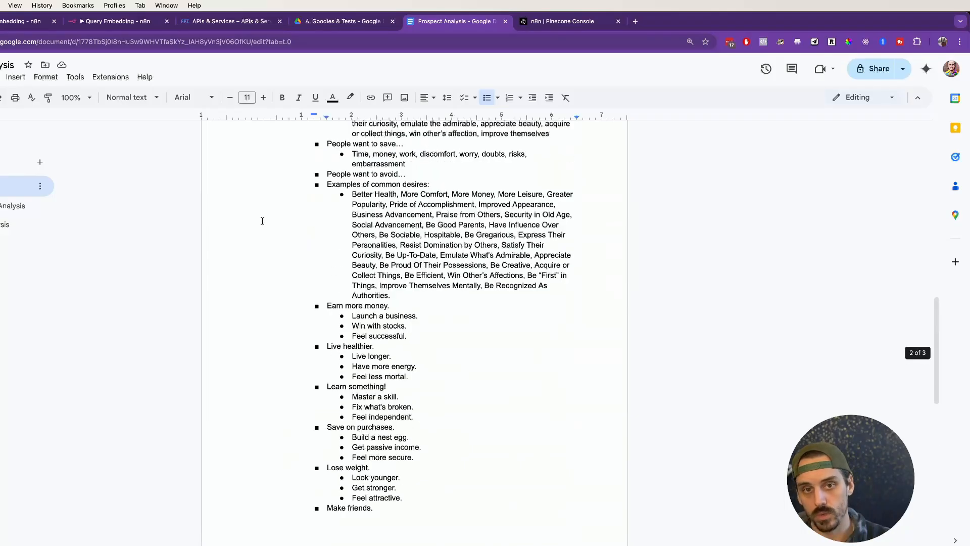
{"action": "scroll", "coordinate": [262, 221], "scroll_direction": "up", "scroll_amount": 10}
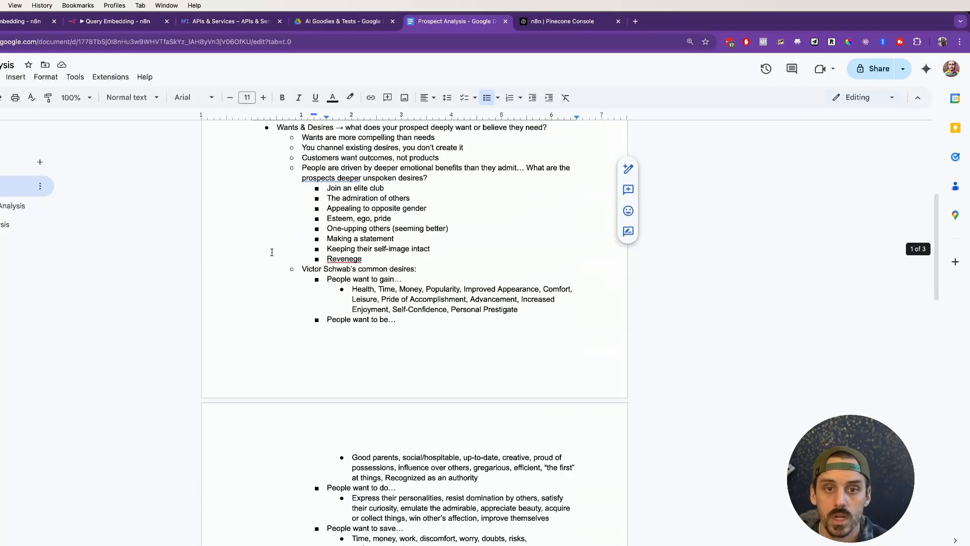
Step: Examine the document's common desires lists, covering what people want to gain, be, do, save and avoid, plus the examples
{"action": "left_click", "coordinate": [335, 278]}
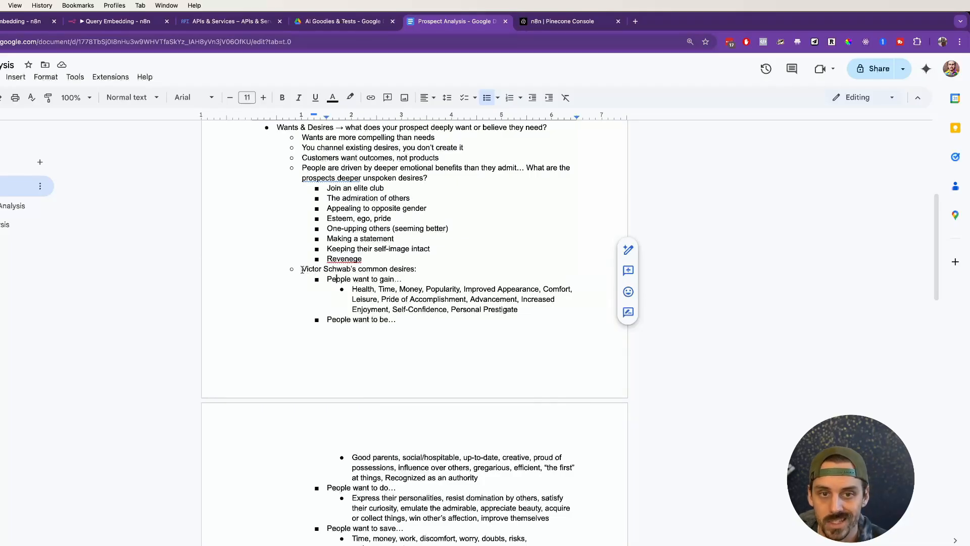
{"action": "mouse_move", "coordinate": [301, 269]}
{"action": "left_mouse_down"}
{"action": "mouse_move", "coordinate": [427, 275]}
{"action": "mouse_move", "coordinate": [287, 273]}
{"action": "left_mouse_up"}
{"action": "left_click", "coordinate": [429, 275]}
{"action": "left_click", "coordinate": [494, 297]}
{"action": "scroll", "coordinate": [389, 287], "scroll_direction": "down", "scroll_amount": 2}
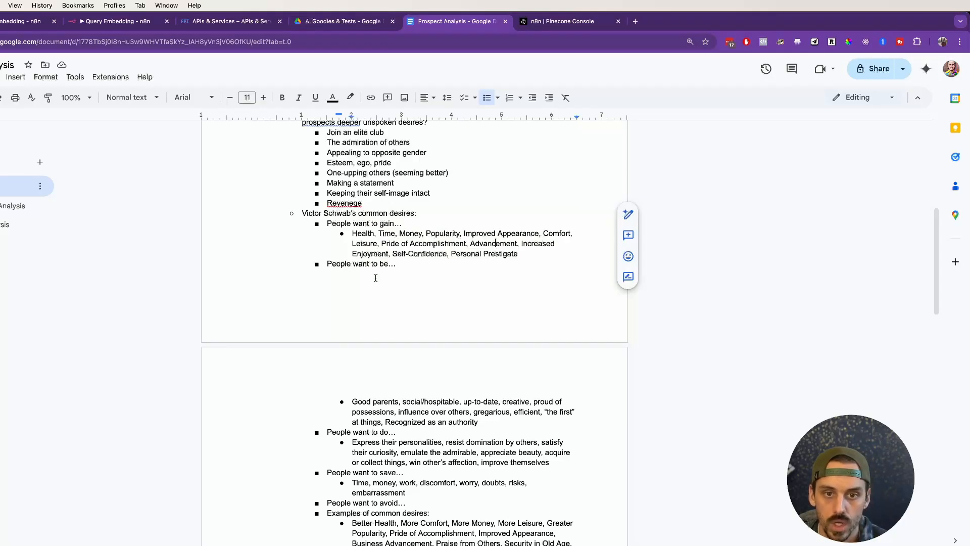
{"action": "left_click_drag", "start_coordinate": [345, 223], "coordinate": [410, 223]}
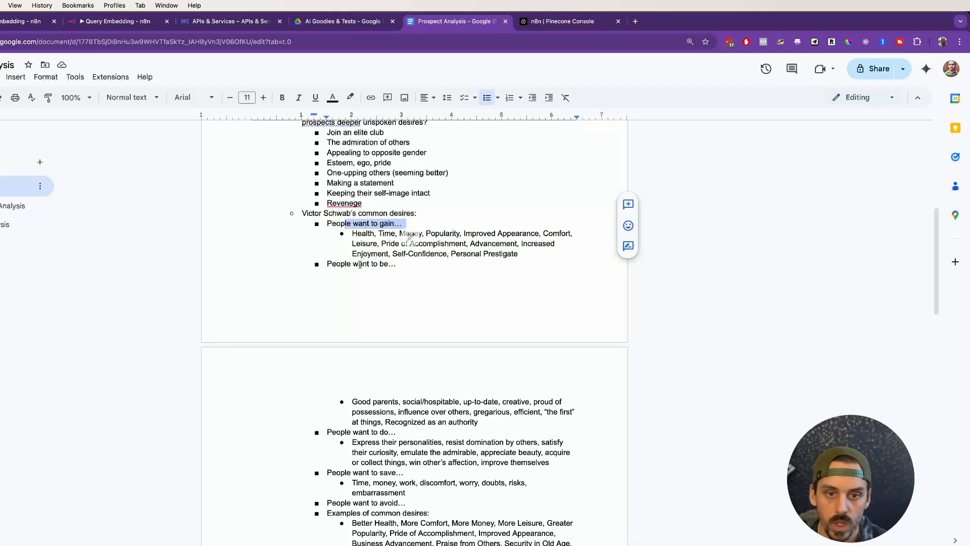
{"action": "left_click_drag", "start_coordinate": [360, 264], "coordinate": [399, 263]}
{"action": "scroll", "coordinate": [399, 263], "scroll_direction": "down", "scroll_amount": 1}
{"action": "left_click_drag", "start_coordinate": [372, 415], "coordinate": [433, 425]}
{"action": "scroll", "coordinate": [384, 427], "scroll_direction": "down", "scroll_amount": 3}
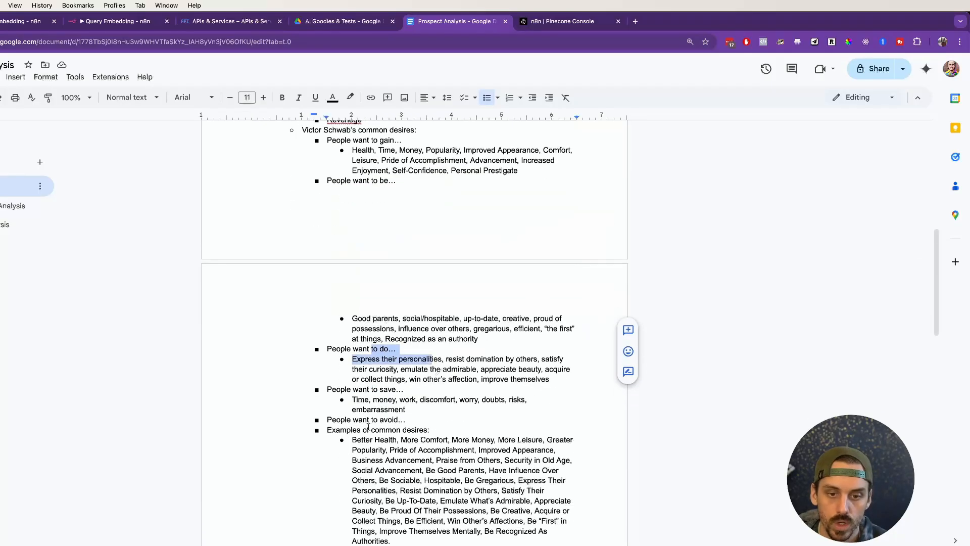
{"action": "left_click_drag", "start_coordinate": [372, 389], "coordinate": [427, 401]}
{"action": "scroll", "coordinate": [406, 389], "scroll_direction": "down", "scroll_amount": 1}
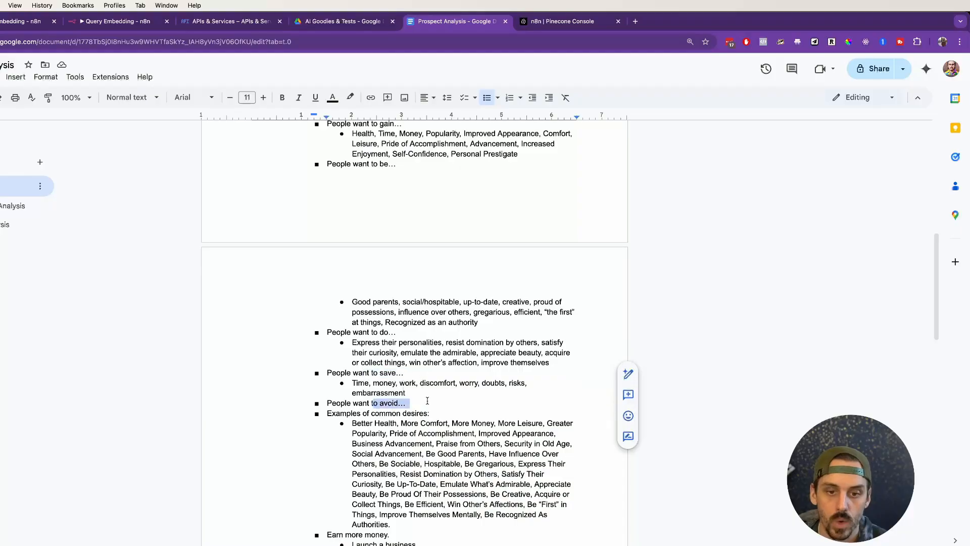
{"action": "scroll", "coordinate": [413, 414], "scroll_direction": "down", "scroll_amount": 3}
{"action": "left_click_drag", "start_coordinate": [404, 433], "coordinate": [307, 323]}
{"action": "left_click", "coordinate": [428, 364]}
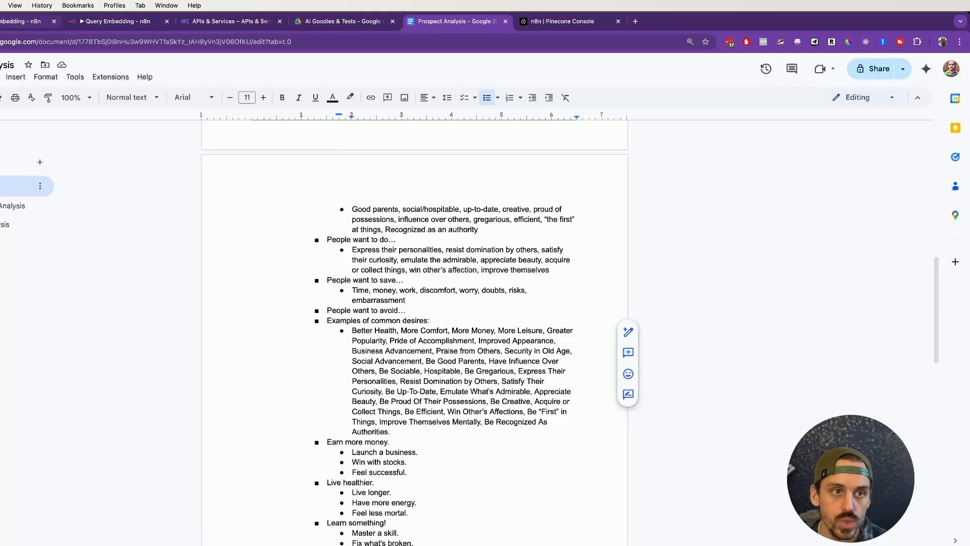
Step: Return to the Query Embedding chat and write "I'm building a software app that's meant to help SaaS founders be more productive in the workplace."
{"action": "left_click", "coordinate": [101, 23]}
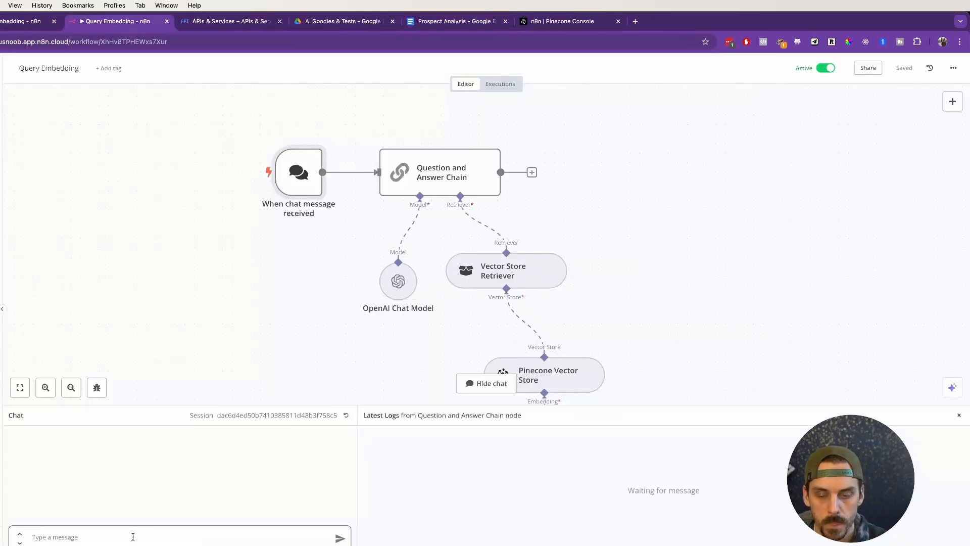
{"action": "type", "text": "What"}
{"action": "key", "text": "super+a"}
{"action": "type", "text": "I'm"}
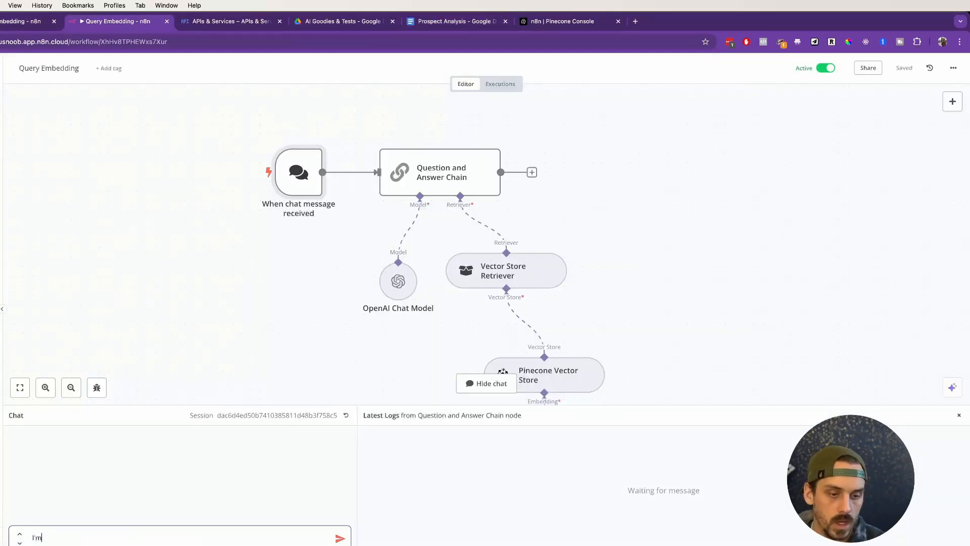
{"action": "type", "text": " building a softwar"}
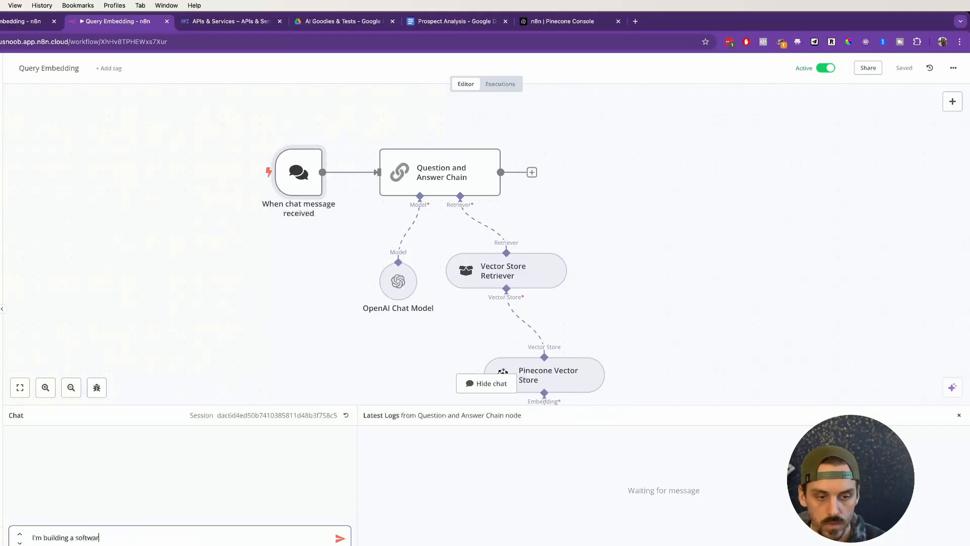
{"action": "type", "text": "e app that's meant to help "}
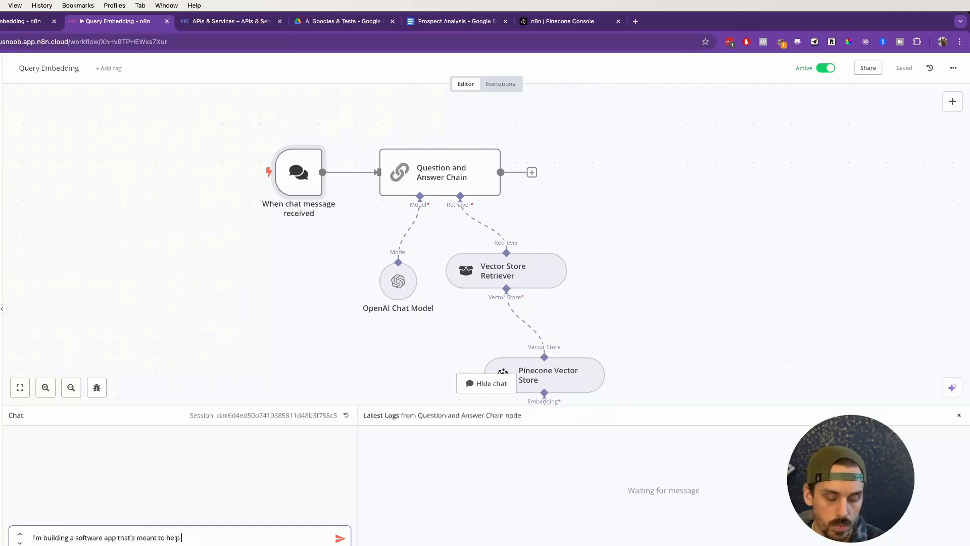
{"action": "type", "text": "SaaS found"}
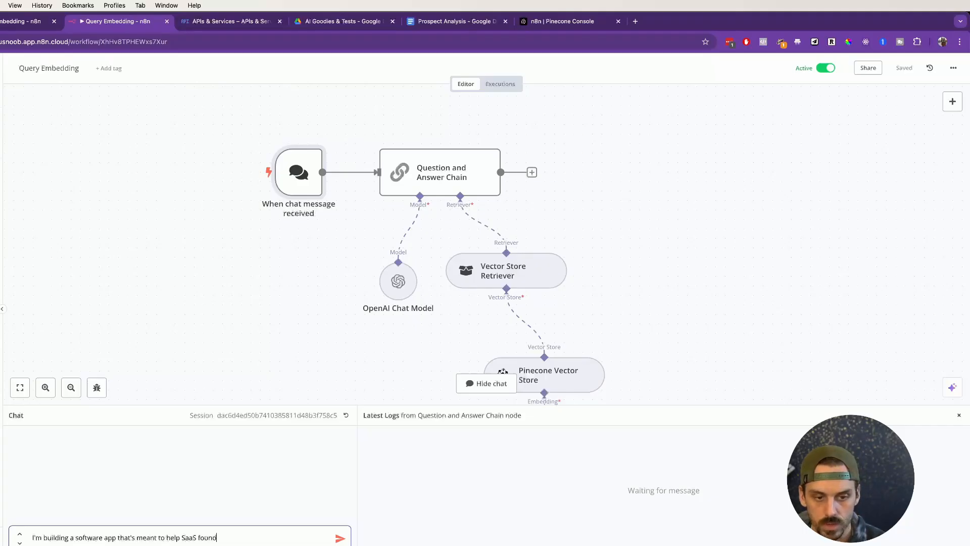
{"action": "type", "text": "ers be more productive"}
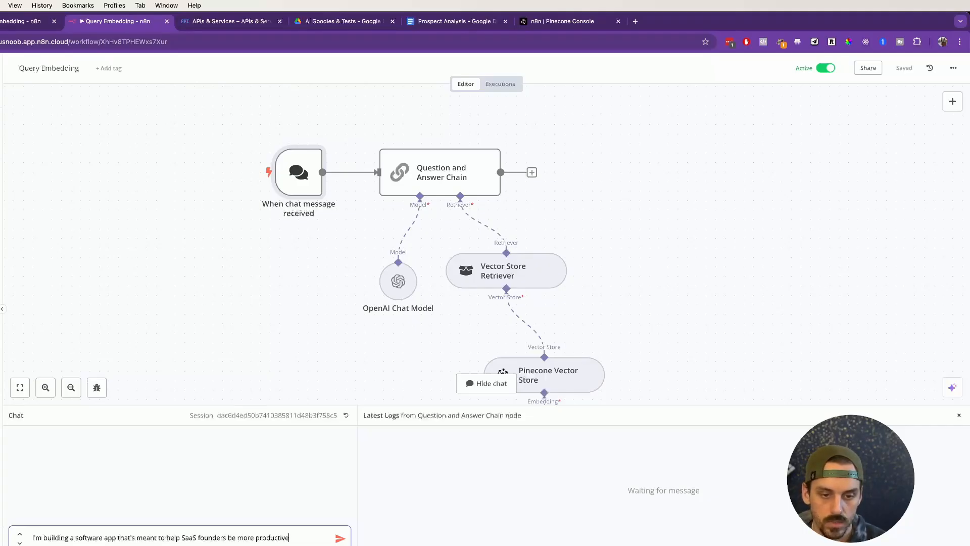
{"action": "type", "text": " in the workplace. "}
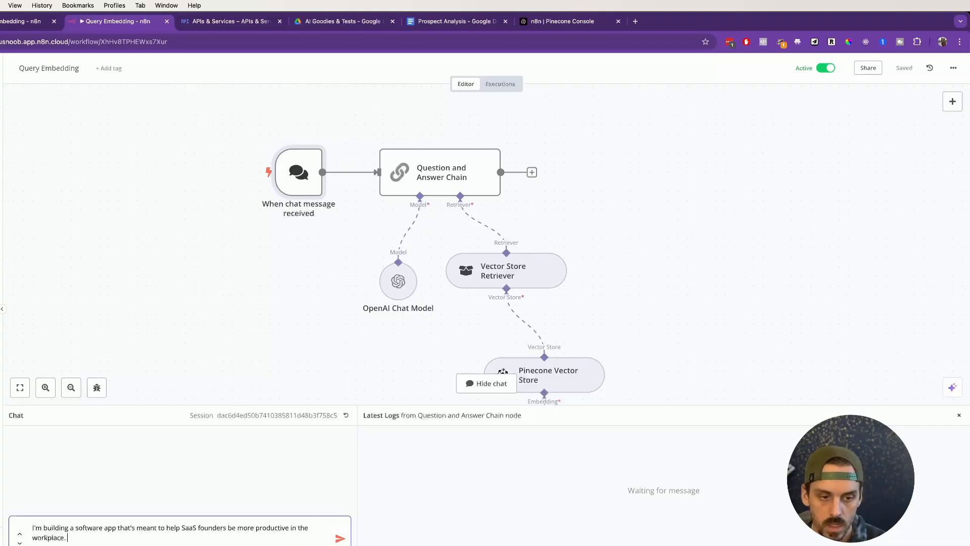
{"action": "type", "text": "What are some comm"}
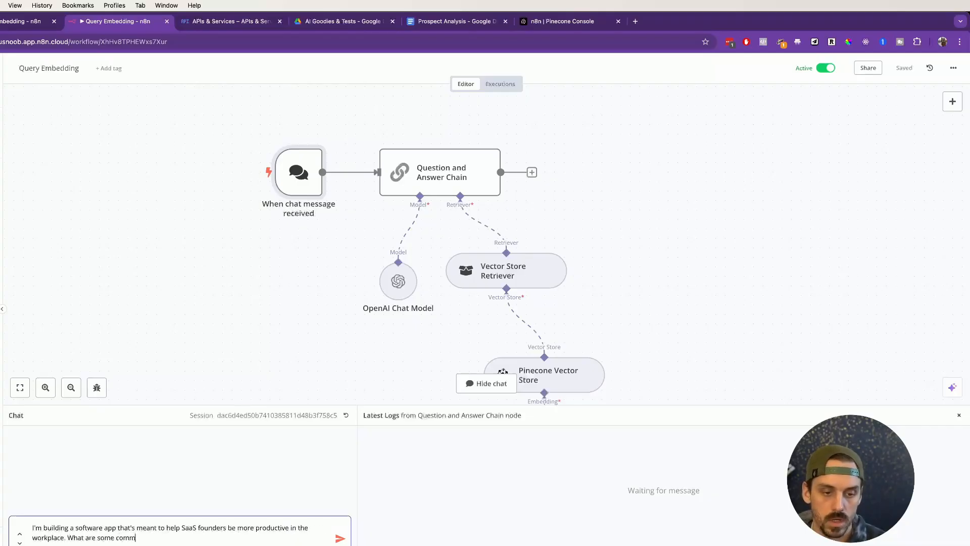
{"action": "type", "text": "on desires"}
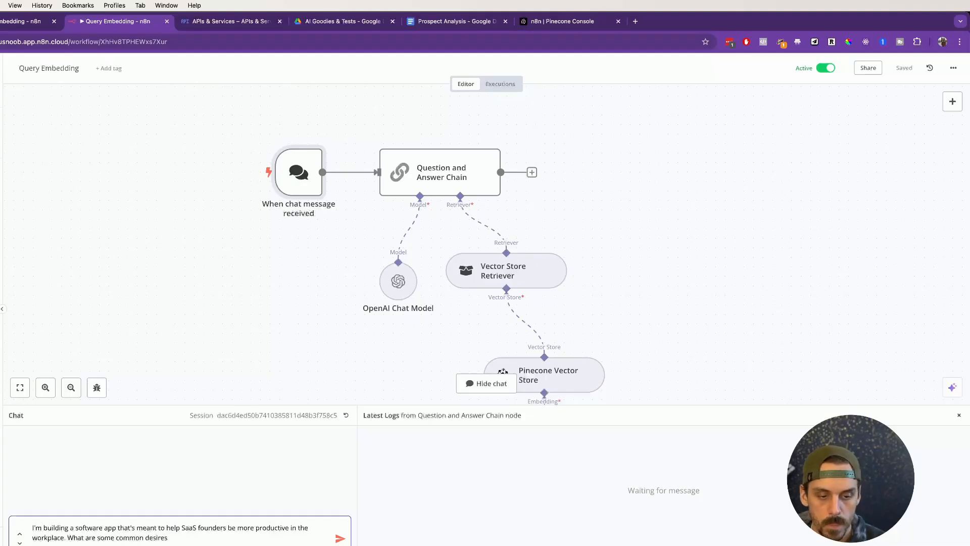
{"action": "type", "text": " that I would want to "}
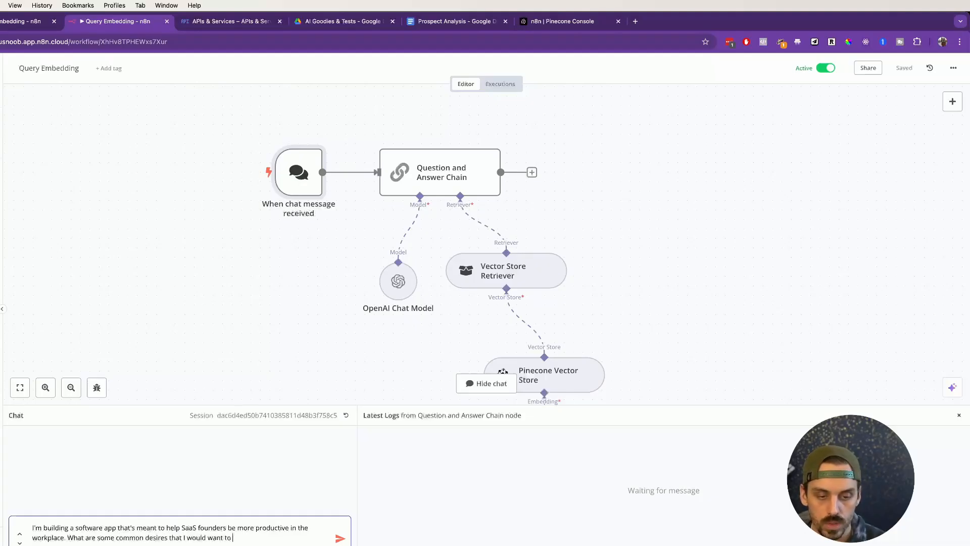
{"action": "type", "text": "call out in my "}
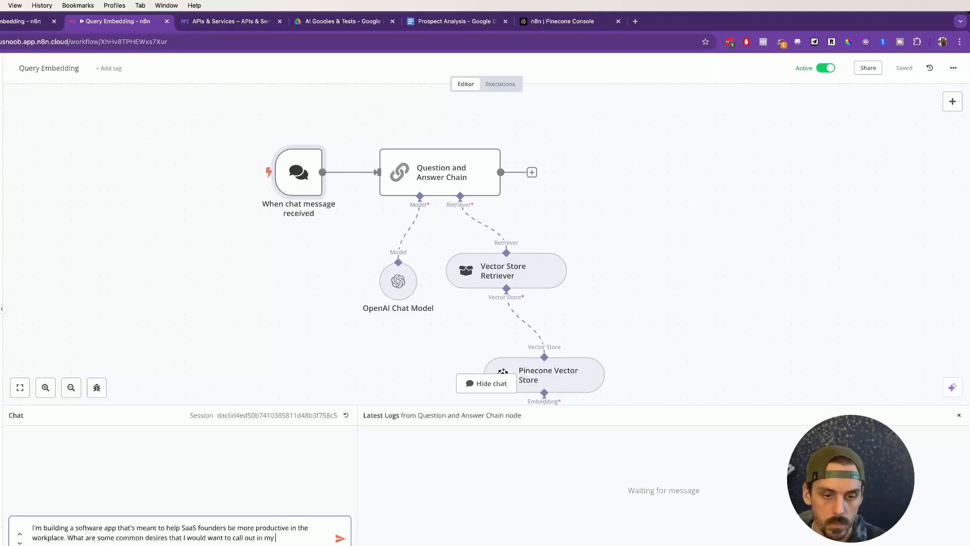
{"action": "type", "text": "marketing material?"}
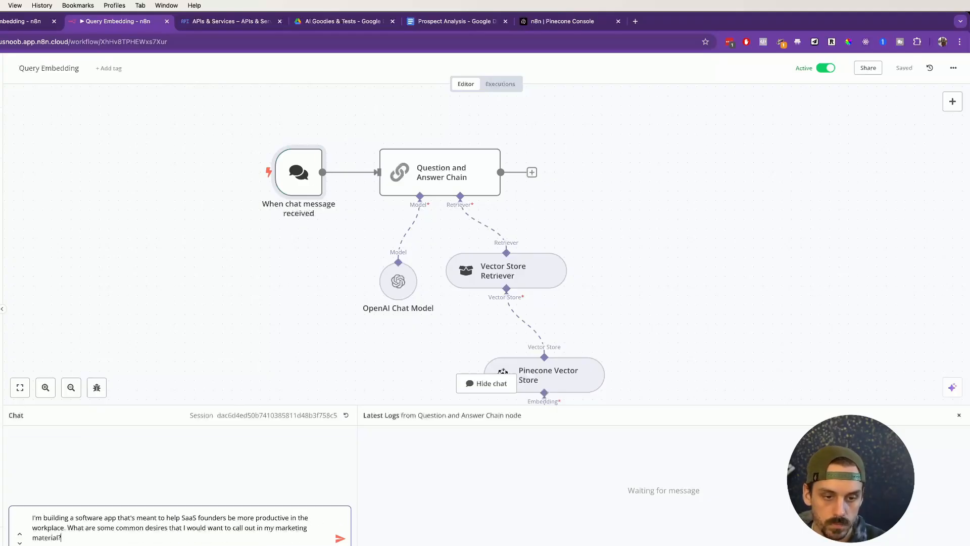
Step: Add "What are some common desires that I would want to call out in my marketing material?", send the message, and enlarge the chat area
{"action": "key", "text": "Return"}
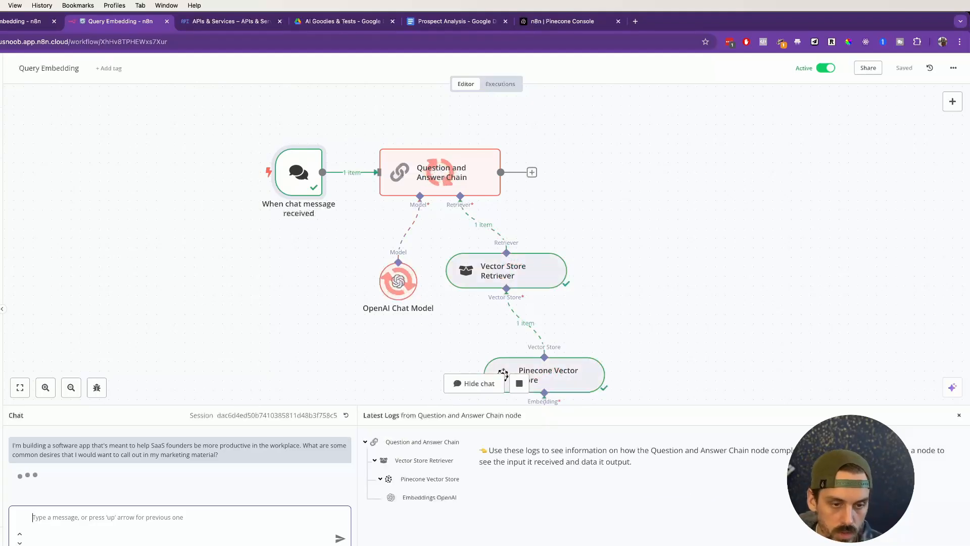
{"action": "left_click_drag", "start_coordinate": [270, 406], "coordinate": [271, 328]}
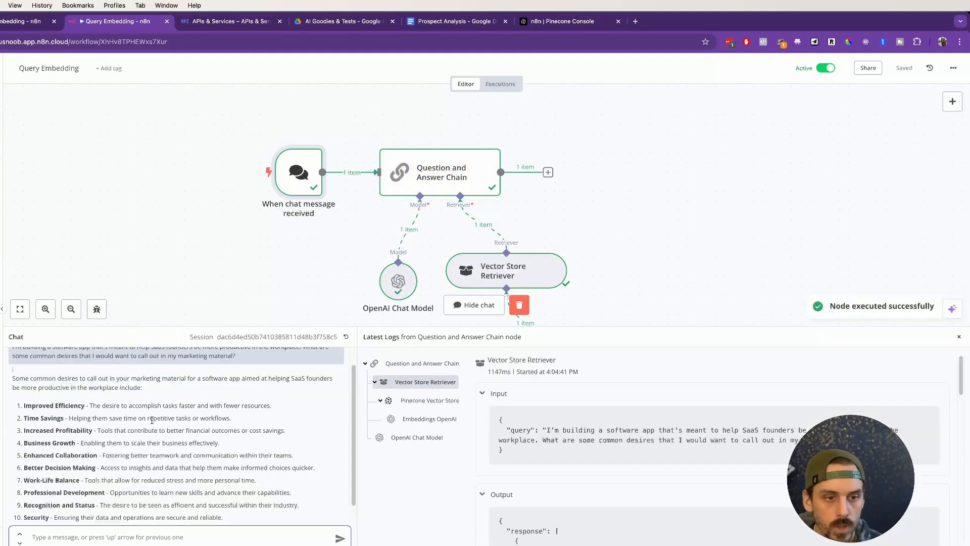
Step: Review the chat answer, browse the OpenAI Chat Model and Question and Answer Chain logs, and read the Vector Store Retriever's input query
{"action": "scroll", "coordinate": [151, 420], "scroll_direction": "up", "scroll_amount": 1}
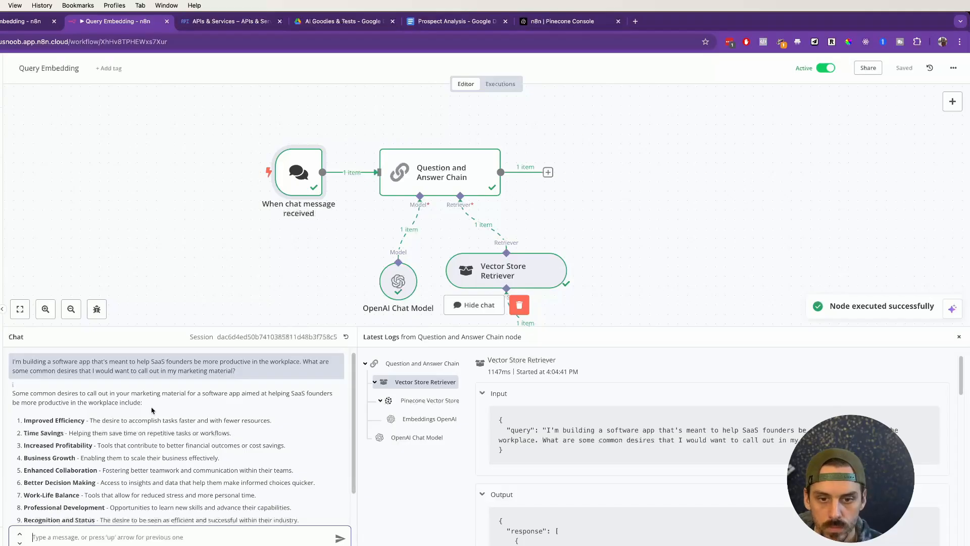
{"action": "left_click", "coordinate": [407, 438]}
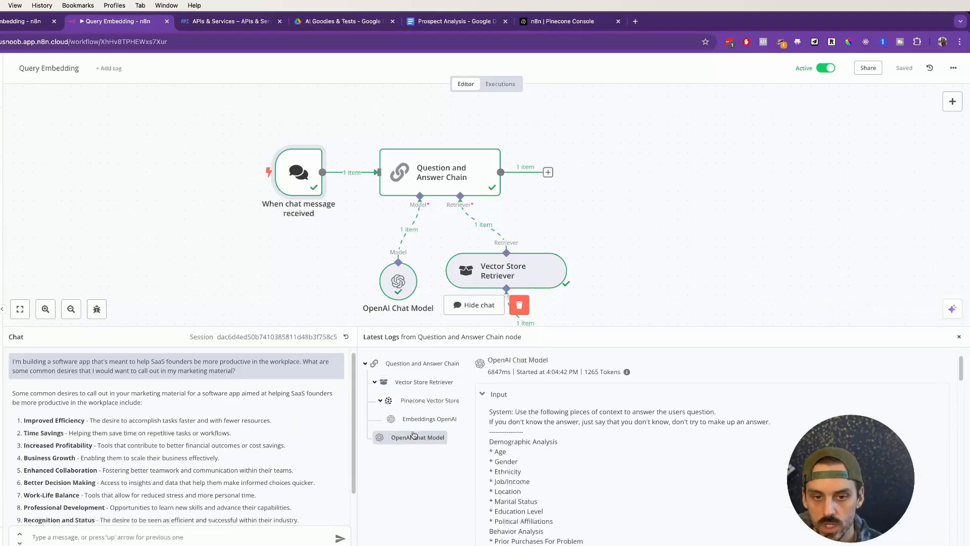
{"action": "left_click", "coordinate": [418, 363]}
{"action": "left_click", "coordinate": [414, 382]}
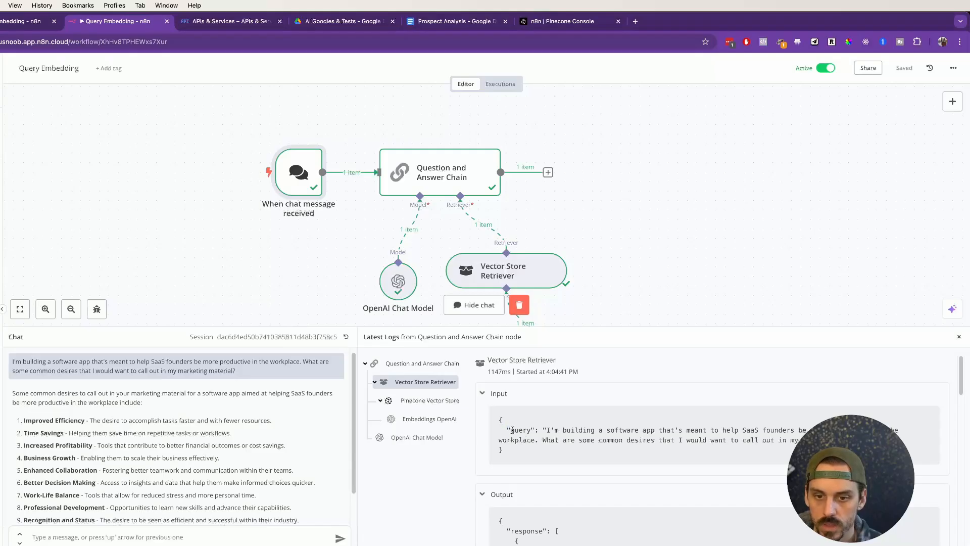
{"action": "left_click_drag", "start_coordinate": [508, 430], "coordinate": [884, 440]}
{"action": "scroll", "coordinate": [567, 404], "scroll_direction": "down", "scroll_amount": 3}
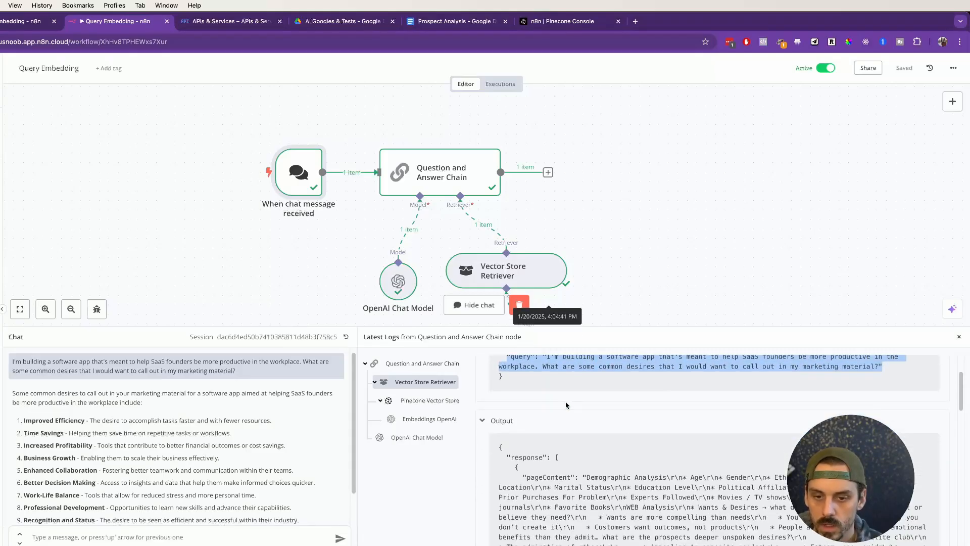
Step: Examine the Vector Store Retriever's output, reading each returned document's pageContent, metadata and id through the final entry
{"action": "scroll", "coordinate": [566, 405], "scroll_direction": "down", "scroll_amount": 3}
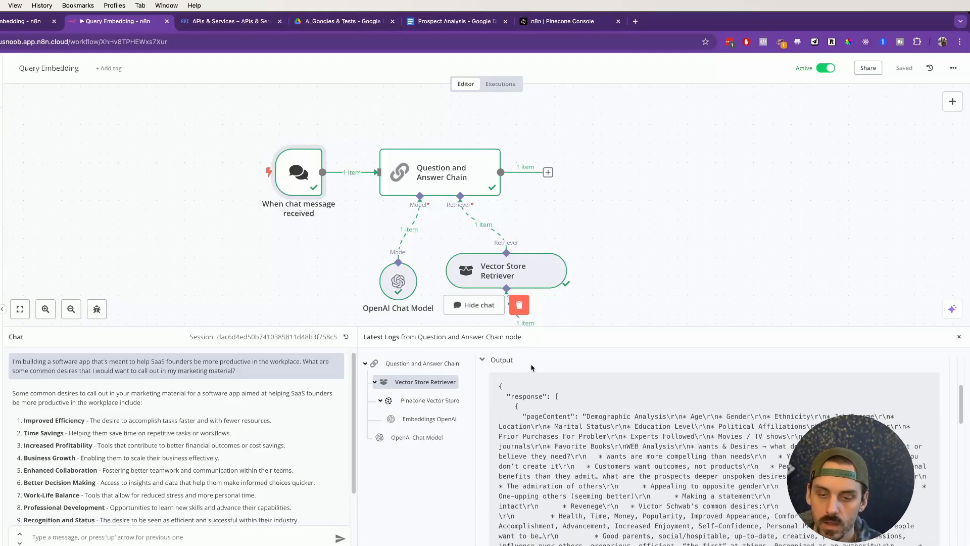
{"action": "scroll", "coordinate": [532, 379], "scroll_direction": "down", "scroll_amount": 1}
{"action": "left_click_drag", "start_coordinate": [526, 393], "coordinate": [712, 492]}
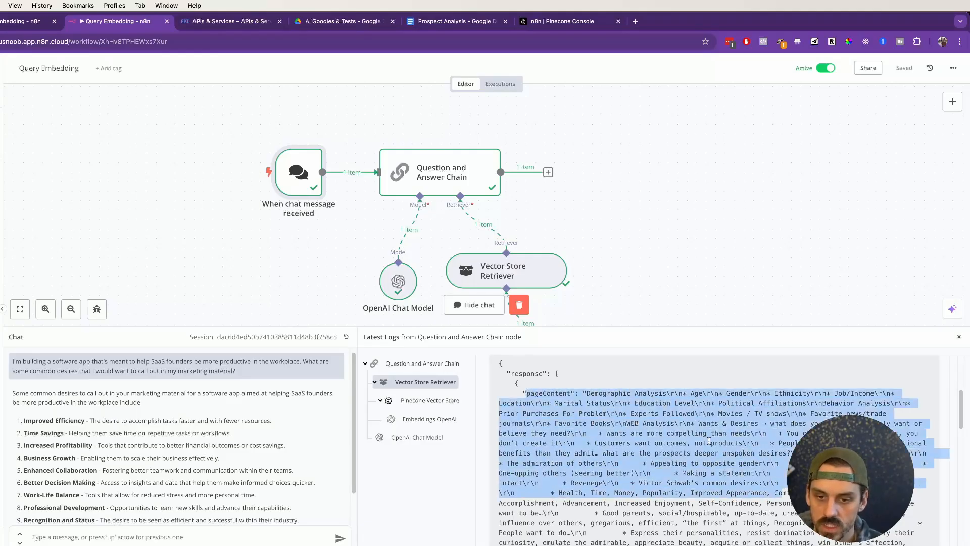
{"action": "scroll", "coordinate": [709, 441], "scroll_direction": "down", "scroll_amount": 10}
{"action": "scroll", "coordinate": [709, 444], "scroll_direction": "up", "scroll_amount": 3}
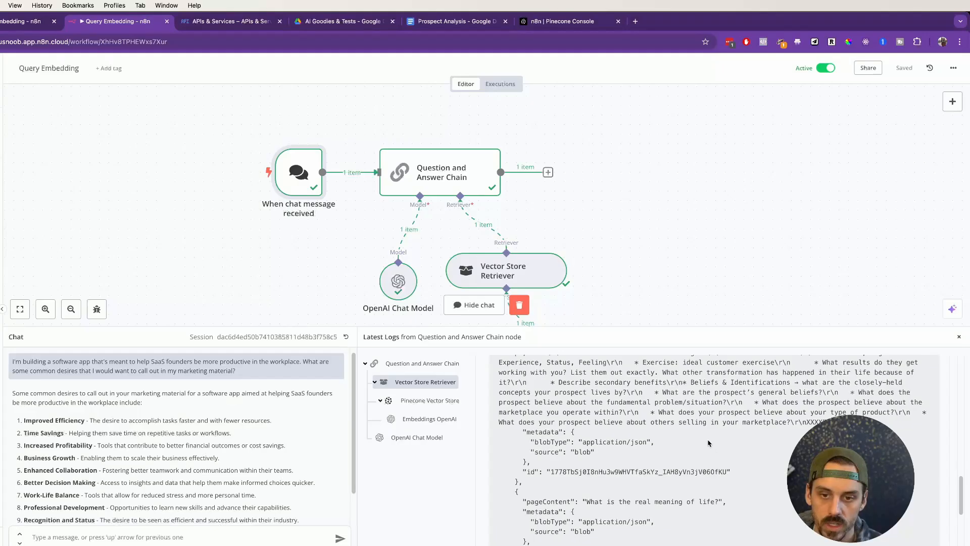
{"action": "scroll", "coordinate": [621, 430], "scroll_direction": "down", "scroll_amount": 6}
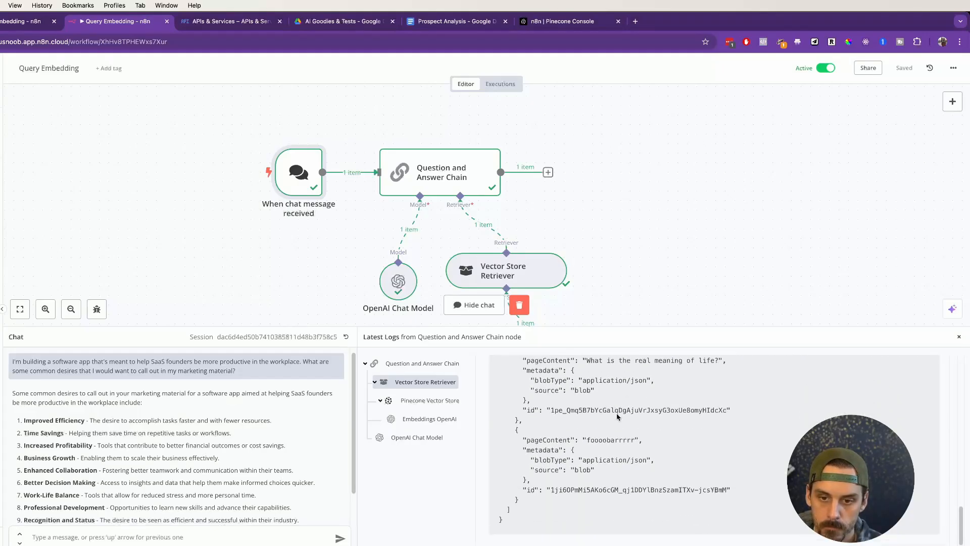
{"action": "scroll", "coordinate": [542, 398], "scroll_direction": "up", "scroll_amount": 2}
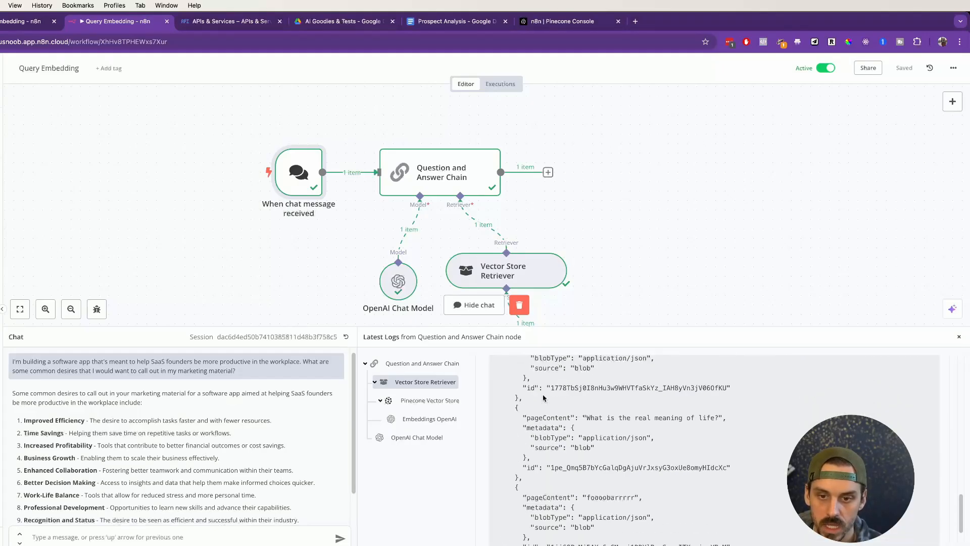
Step: Check the Pinecone Vector Store and Embeddings OpenAI logs, and read the OpenAI Chat Model's input from system instructions through retrieved context to human question
{"action": "left_click", "coordinate": [405, 400]}
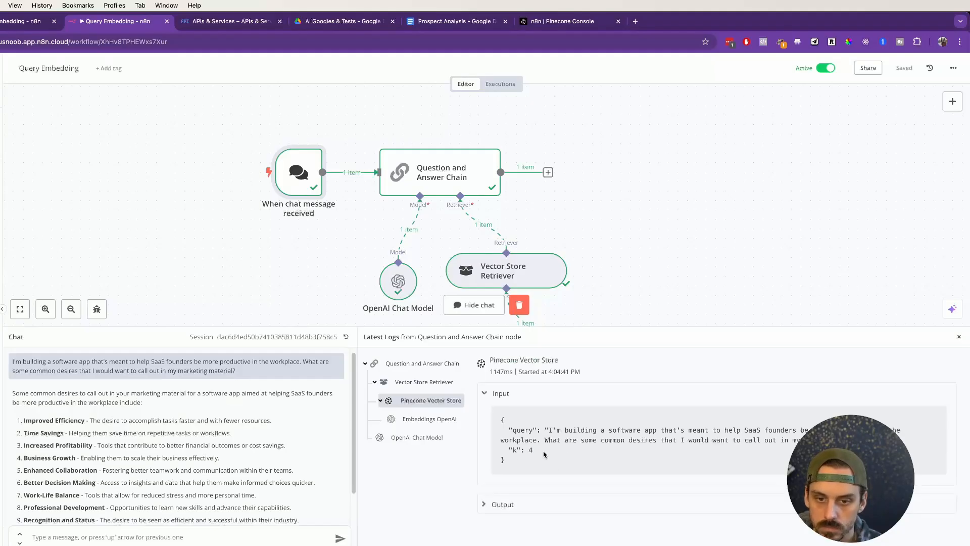
{"action": "left_click", "coordinate": [428, 419]}
{"action": "left_click", "coordinate": [416, 437]}
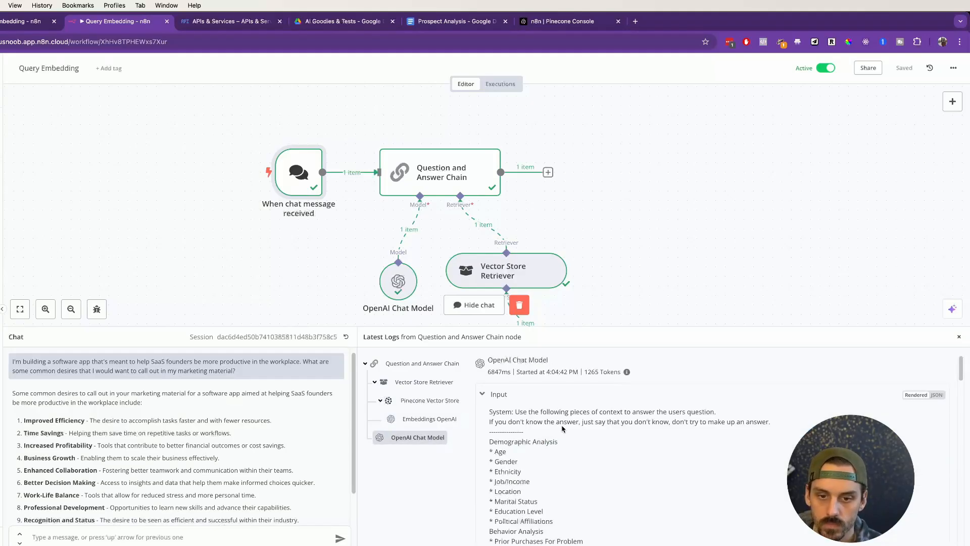
{"action": "scroll", "coordinate": [520, 373], "scroll_direction": "down", "scroll_amount": 1}
{"action": "scroll", "coordinate": [521, 375], "scroll_direction": "up", "scroll_amount": 1}
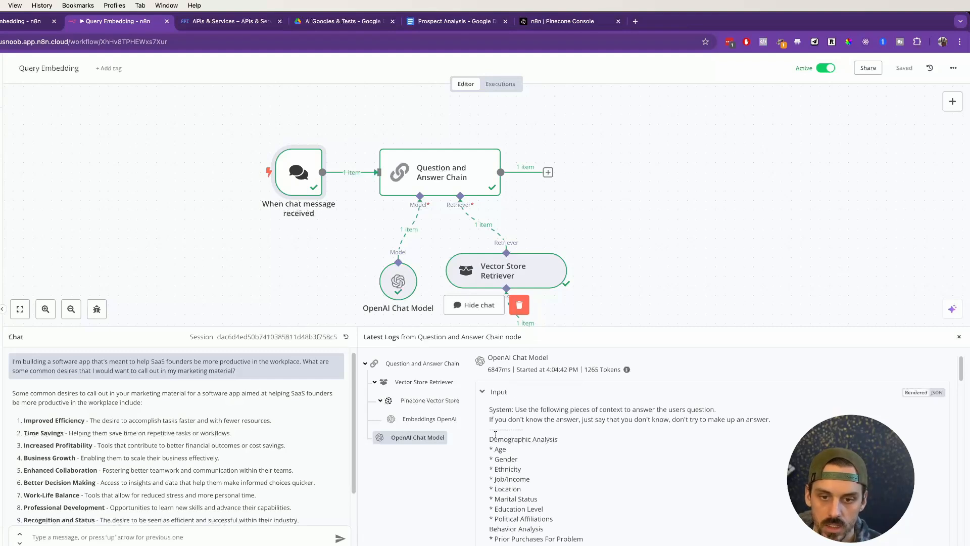
{"action": "scroll", "coordinate": [534, 439], "scroll_direction": "down", "scroll_amount": 1}
{"action": "left_click_drag", "start_coordinate": [489, 429], "coordinate": [608, 503]}
{"action": "scroll", "coordinate": [602, 490], "scroll_direction": "down", "scroll_amount": 4}
{"action": "scroll", "coordinate": [603, 490], "scroll_direction": "down", "scroll_amount": 15}
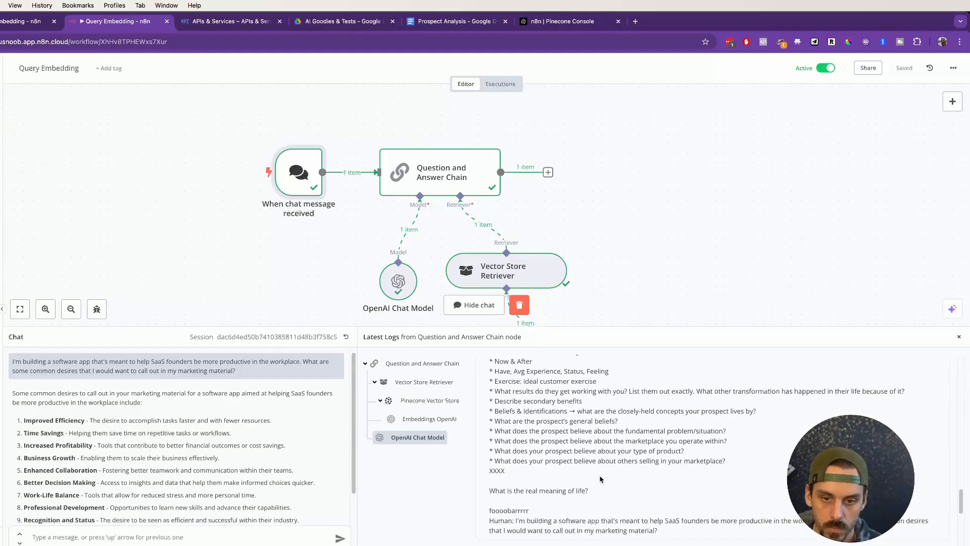
{"action": "scroll", "coordinate": [600, 476], "scroll_direction": "up", "scroll_amount": 20}
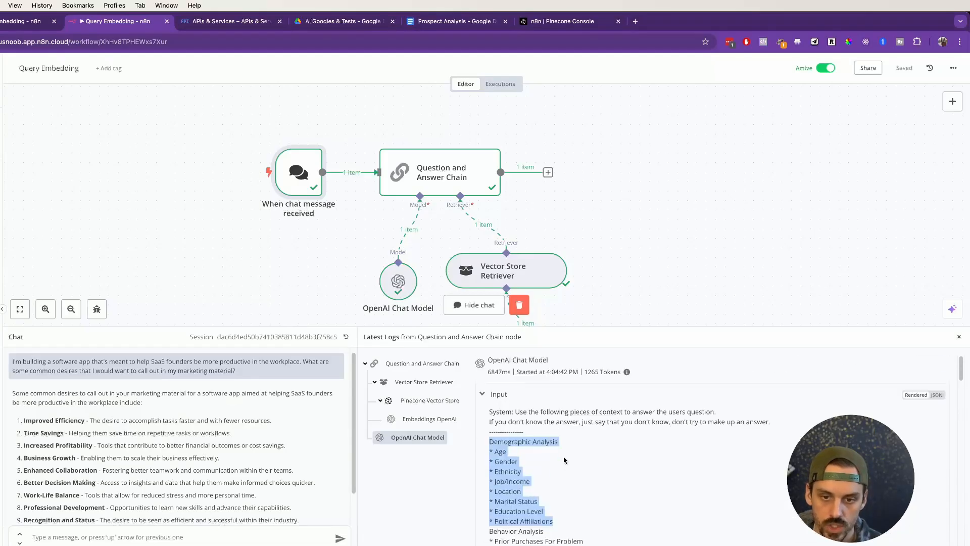
{"action": "triple_click", "coordinate": [567, 424]}
{"action": "triple_click", "coordinate": [573, 412]}
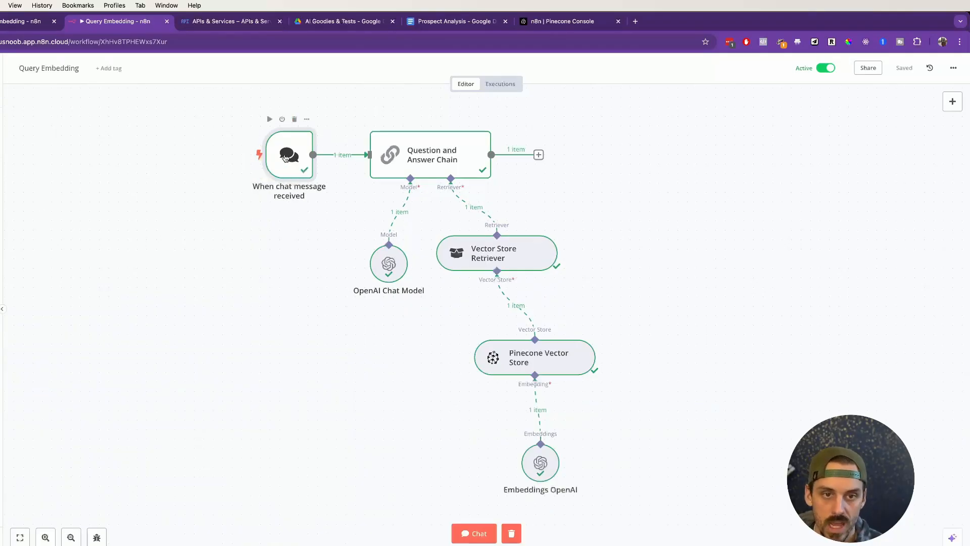
Step: Move the When chat message received node farther from the Question and Answer Chain, and check the chain's parameters
{"action": "left_click_drag", "start_coordinate": [287, 157], "coordinate": [146, 157]}
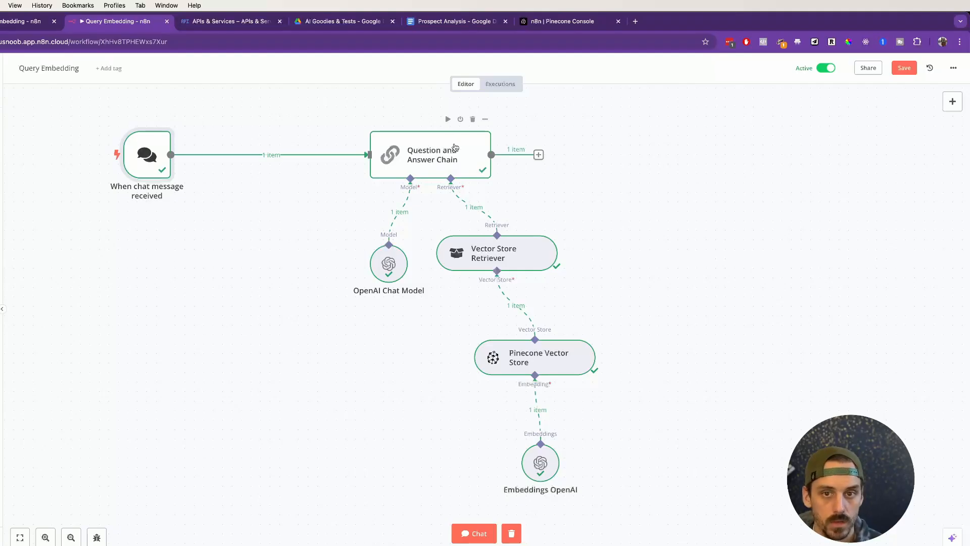
{"action": "left_click", "coordinate": [485, 119]}
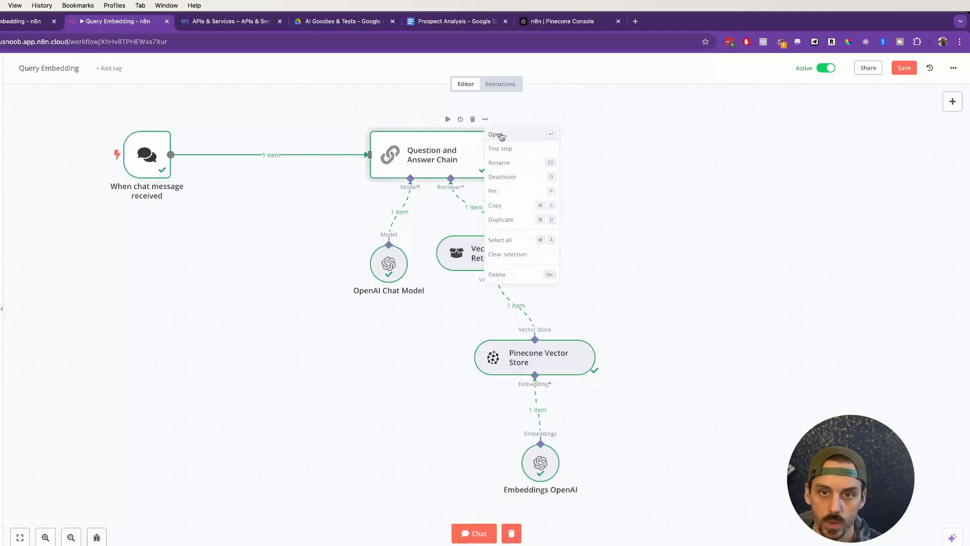
{"action": "left_click", "coordinate": [501, 135]}
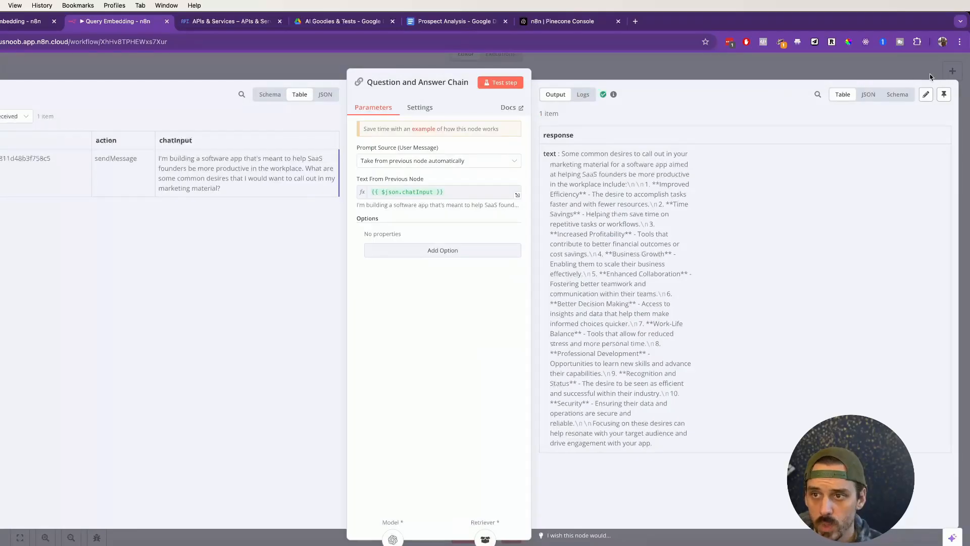
{"action": "key", "text": "Escape"}
Step: Try adding a second Question and Answer Chain node to the canvas from the Advanced AI category
{"action": "right_click", "coordinate": [688, 198]}
{"action": "left_click", "coordinate": [689, 155]}
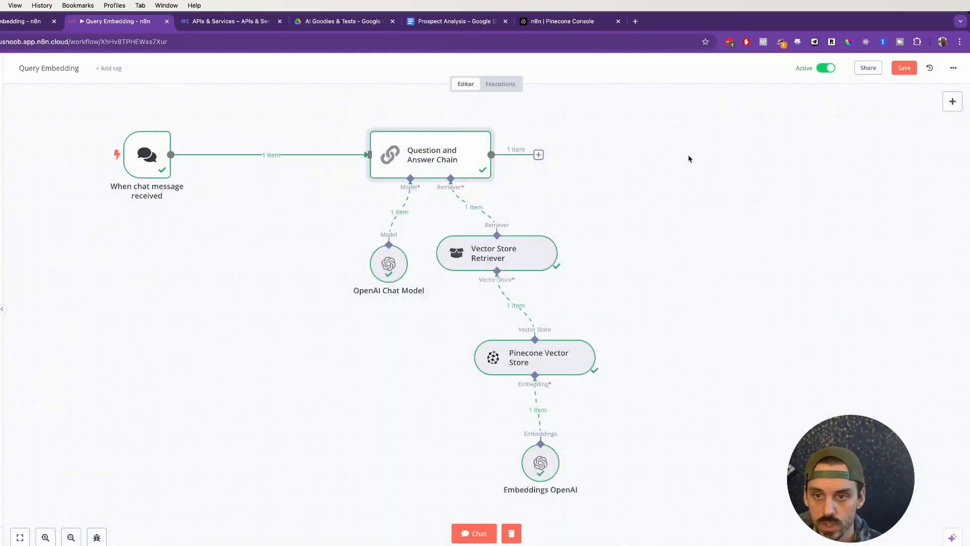
{"action": "right_click", "coordinate": [690, 183]}
{"action": "left_click", "coordinate": [689, 185]}
{"action": "right_click", "coordinate": [211, 255]}
{"action": "left_click", "coordinate": [158, 296]}
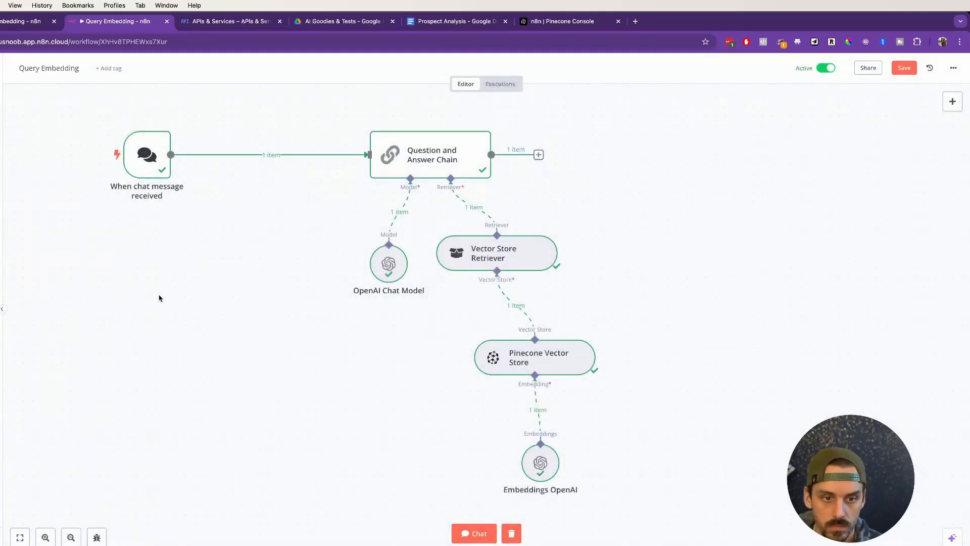
{"action": "right_click", "coordinate": [188, 330]}
{"action": "left_click", "coordinate": [203, 342]}
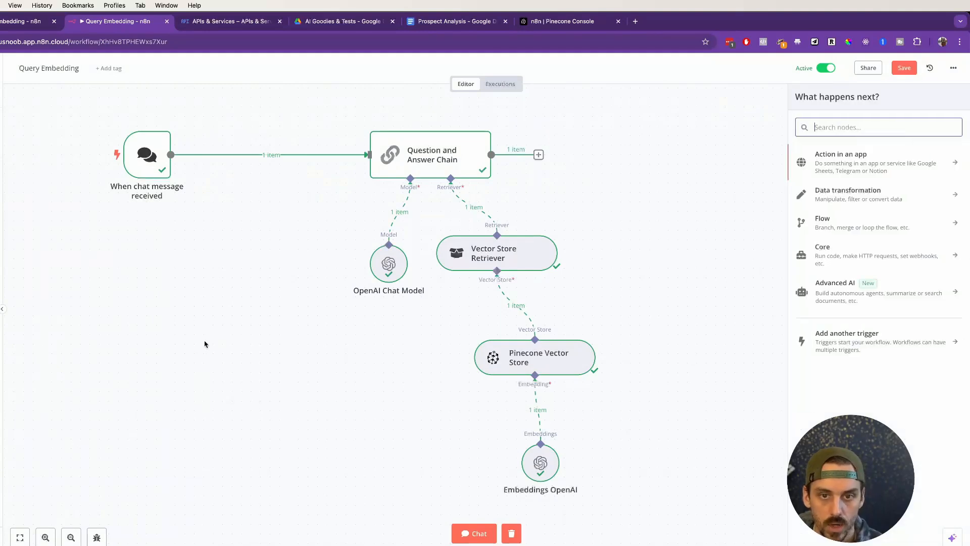
{"action": "left_click", "coordinate": [828, 286]}
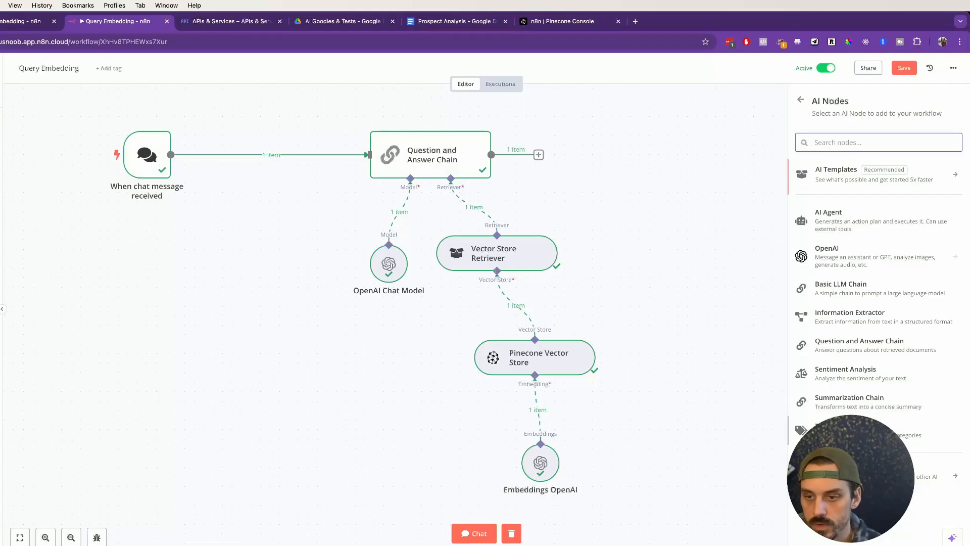
{"action": "left_click", "coordinate": [866, 349]}
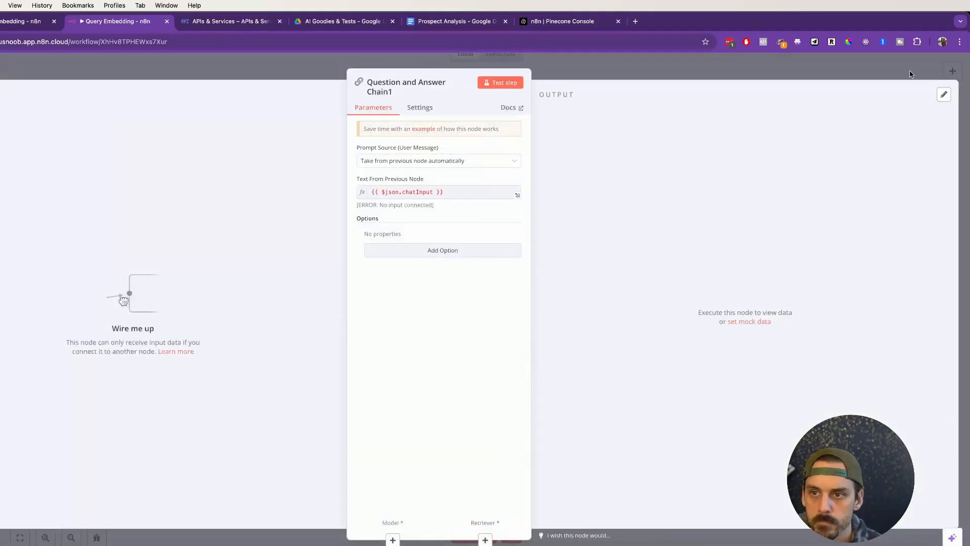
{"action": "left_click", "coordinate": [911, 74]}
{"action": "left_click", "coordinate": [283, 323]}
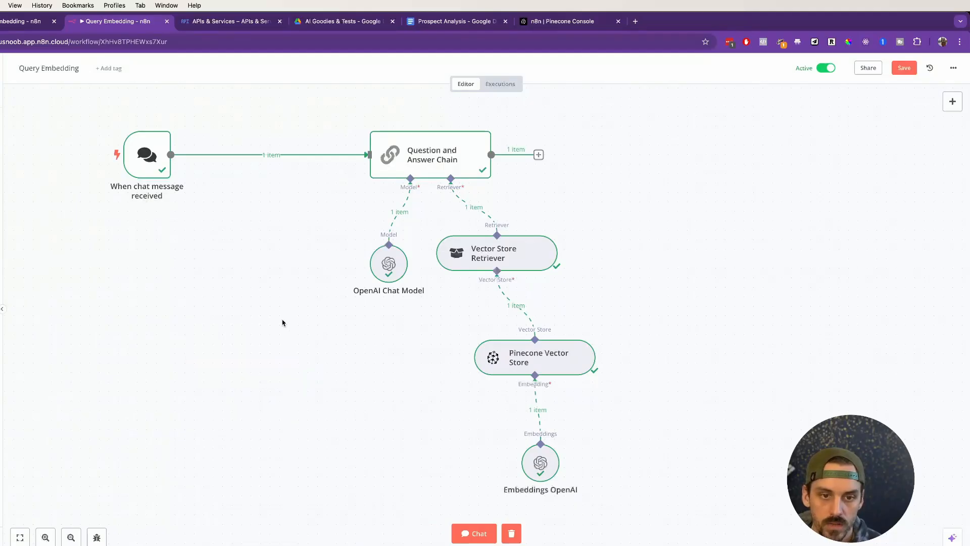
Step: Review the existing Question and Answer Chain's parameters and the options for its Prompt Source (User Message)
{"action": "left_click", "coordinate": [475, 122]}
{"action": "left_click", "coordinate": [494, 136]}
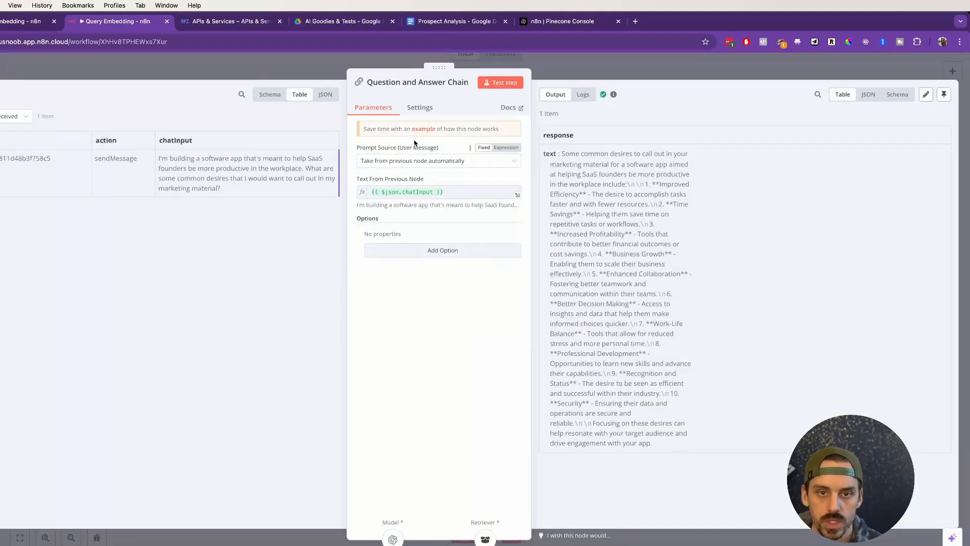
{"action": "left_click", "coordinate": [435, 162]}
{"action": "left_click", "coordinate": [435, 166]}
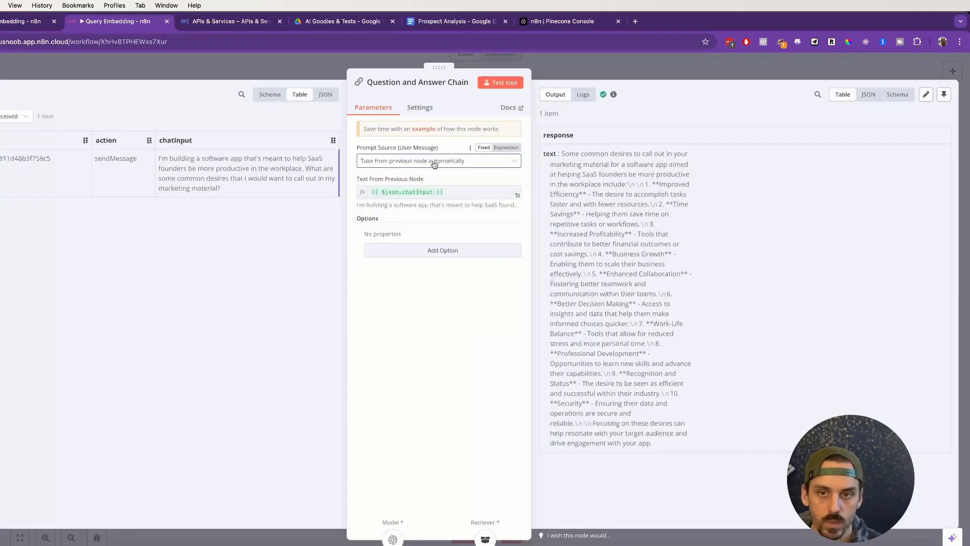
{"action": "left_click", "coordinate": [587, 66]}
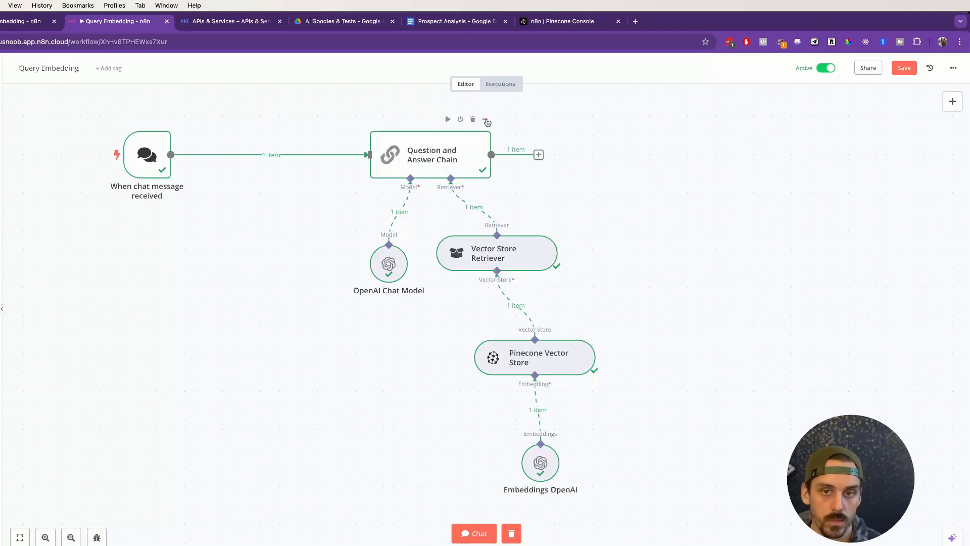
Step: Reopen the Question and Answer Chain and view the settings of its attached OpenAI Chat Model
{"action": "left_click", "coordinate": [485, 119]}
{"action": "left_click", "coordinate": [506, 134]}
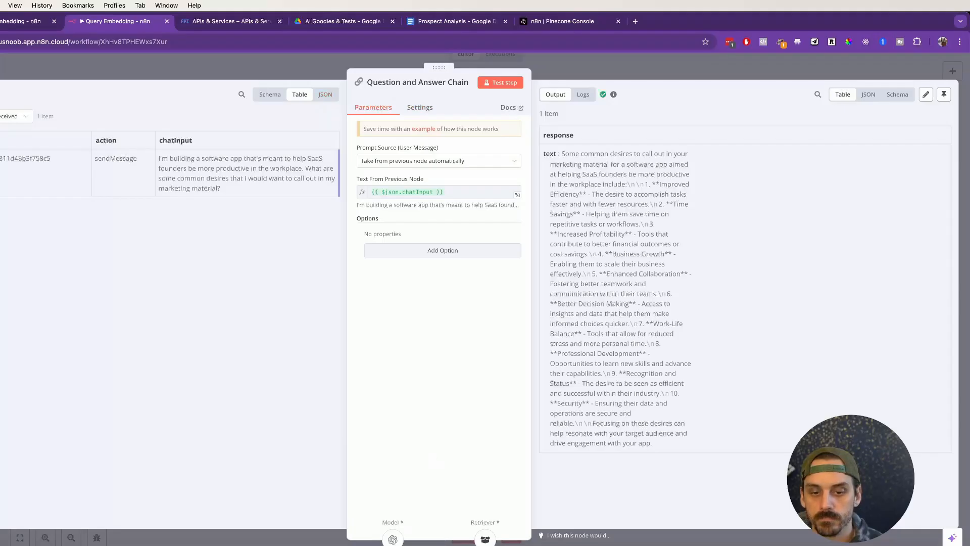
{"action": "left_click", "coordinate": [393, 538]}
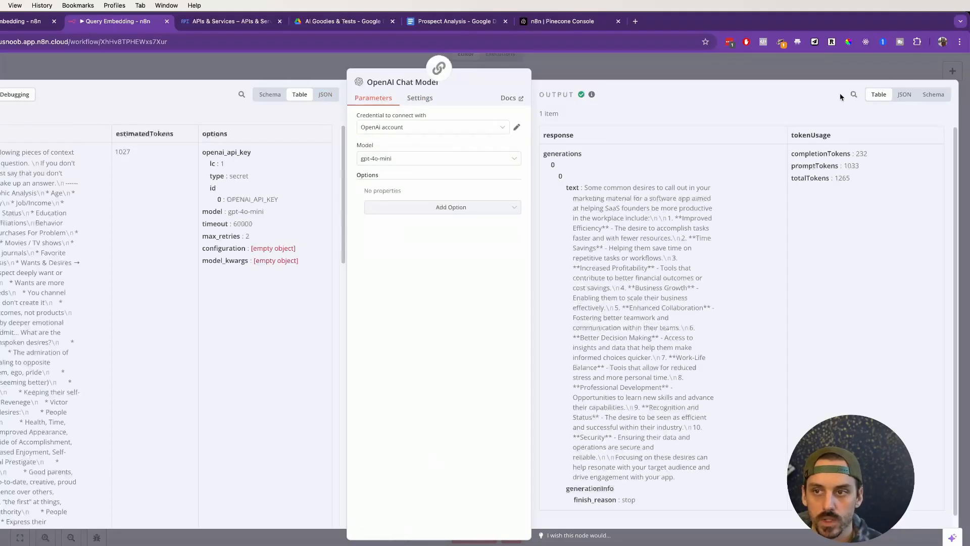
{"action": "key", "text": "Escape"}
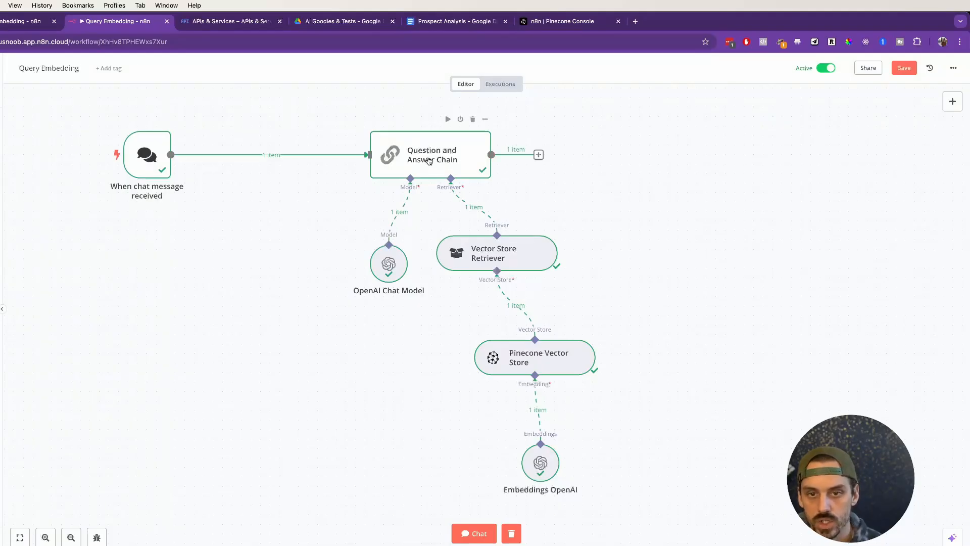
Step: Move the OpenAI Chat Model node away from the Vector Store Retriever, and choose OpenAi account as its credential
{"action": "left_click_drag", "start_coordinate": [397, 264], "coordinate": [321, 255]}
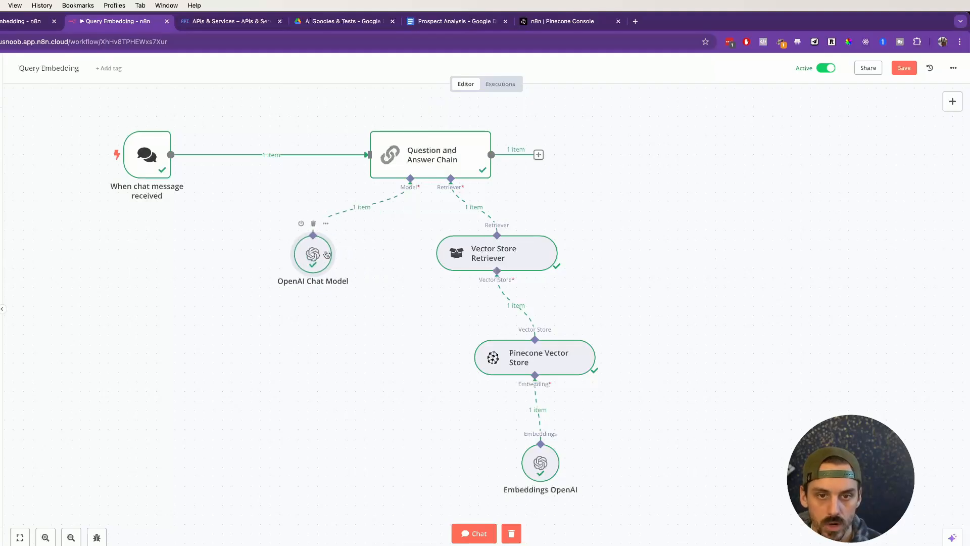
{"action": "left_click", "coordinate": [326, 224]}
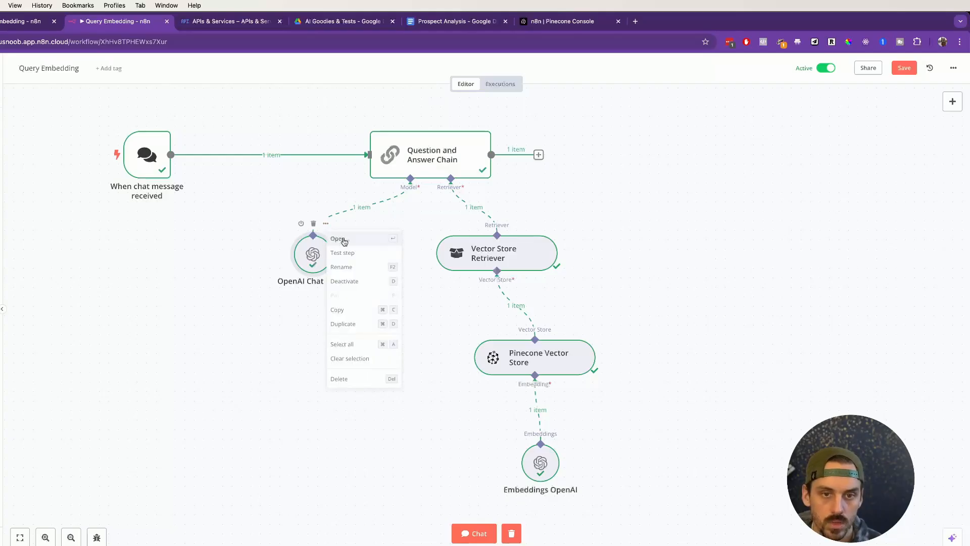
{"action": "left_click", "coordinate": [343, 252]}
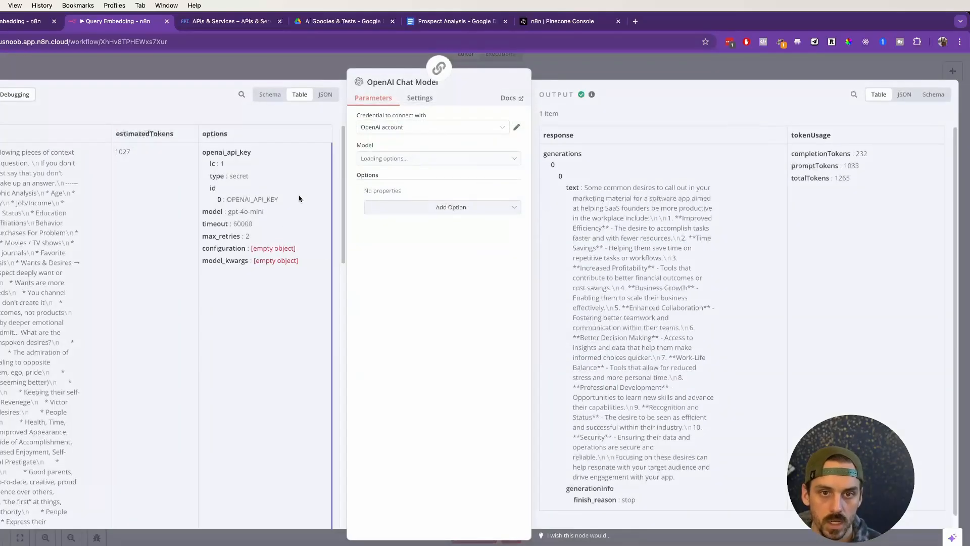
{"action": "left_click", "coordinate": [391, 131]}
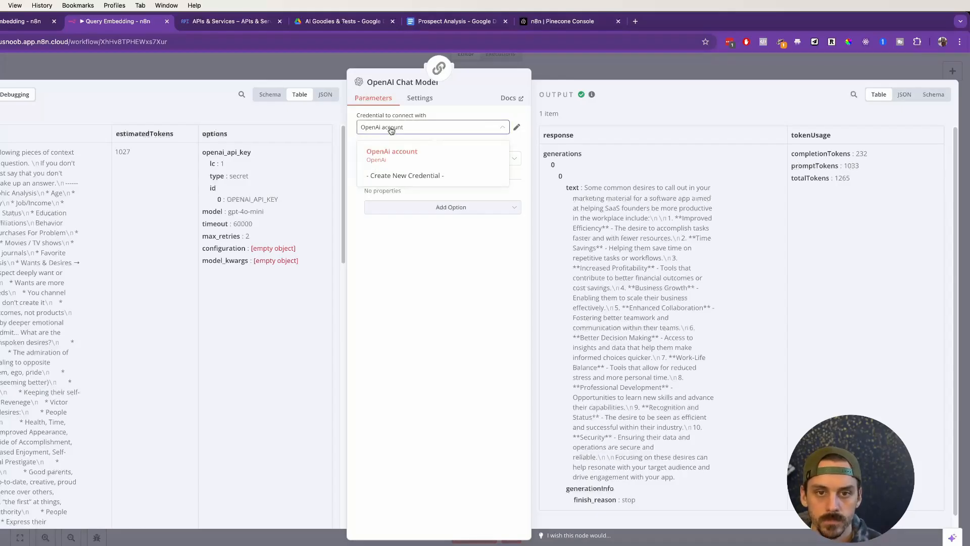
{"action": "left_click", "coordinate": [389, 151]}
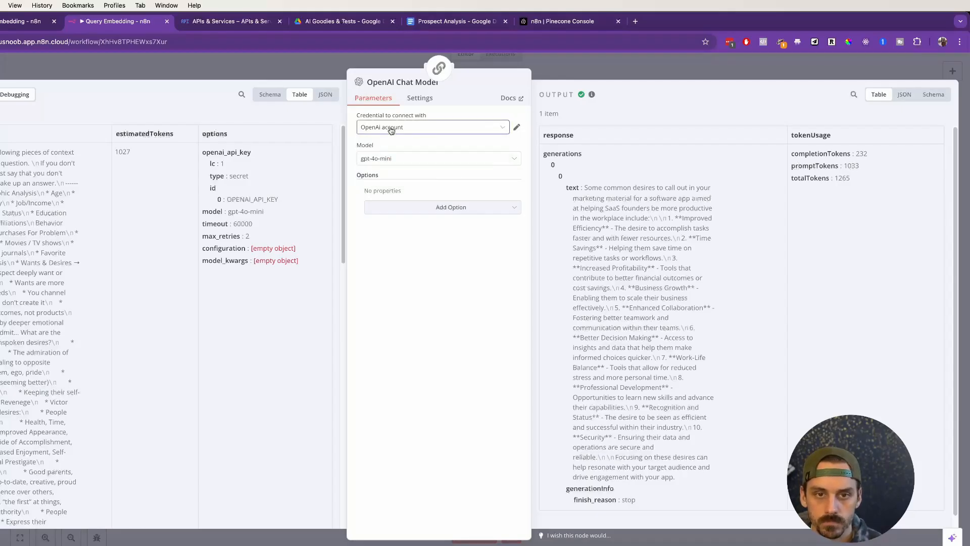
Step: Set the OpenAI Chat Model node's model to o1-preview and return to the workflow canvas
{"action": "left_click", "coordinate": [390, 159]}
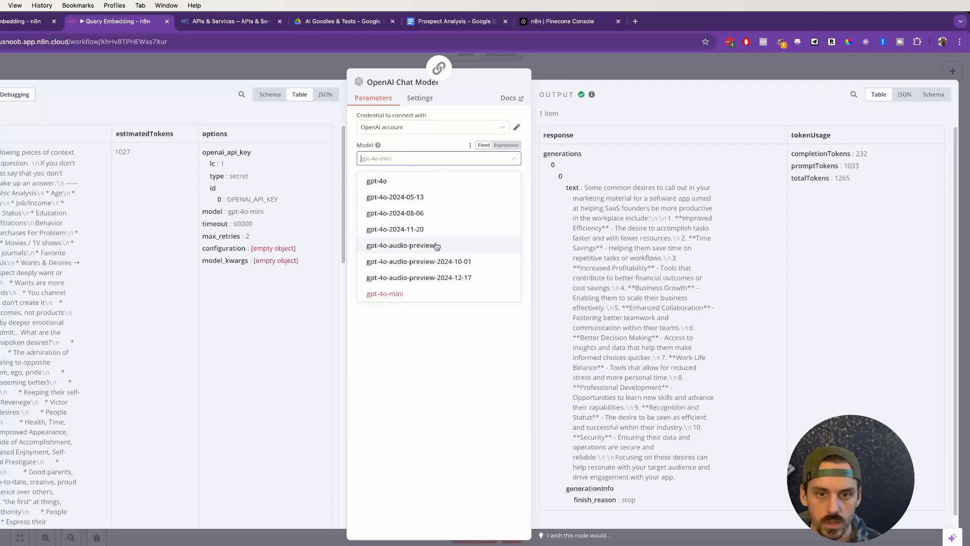
{"action": "scroll", "coordinate": [437, 246], "scroll_direction": "up", "scroll_amount": 3}
{"action": "scroll", "coordinate": [434, 243], "scroll_direction": "down", "scroll_amount": 10}
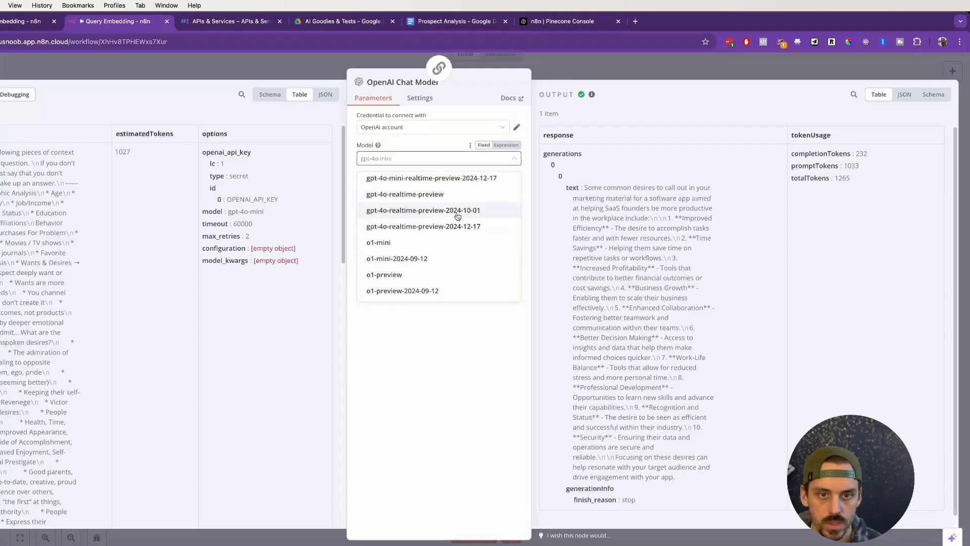
{"action": "left_click", "coordinate": [419, 403]}
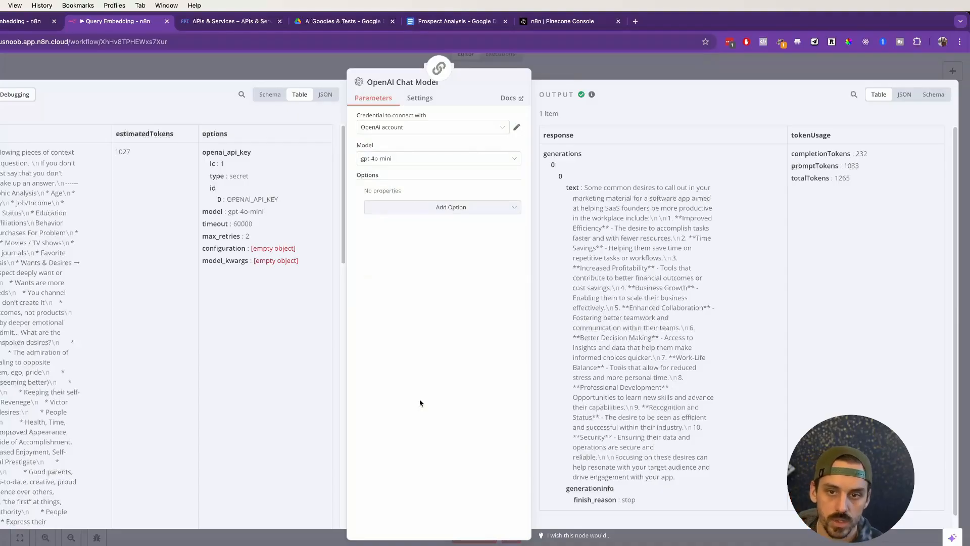
{"action": "left_click", "coordinate": [437, 160]}
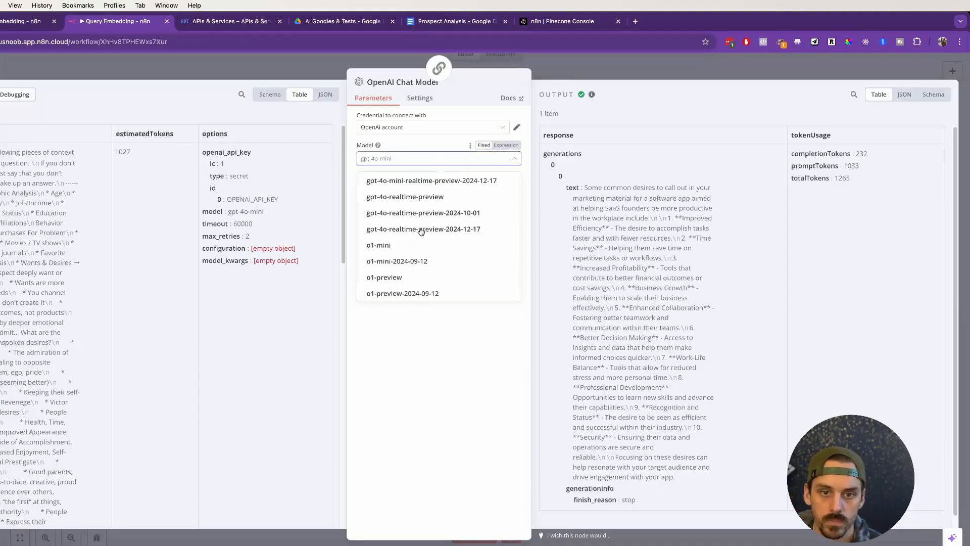
{"action": "left_click", "coordinate": [411, 277]}
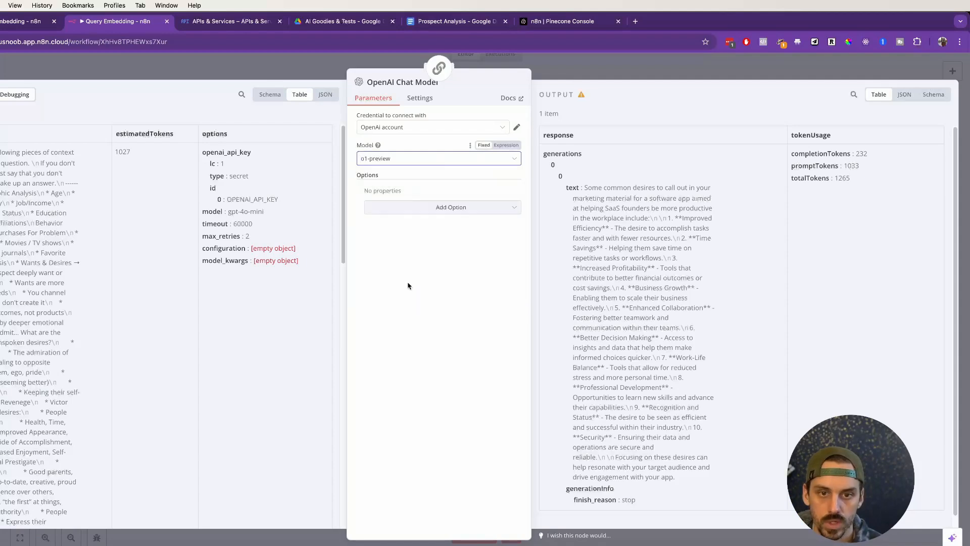
{"action": "left_click", "coordinate": [428, 292]}
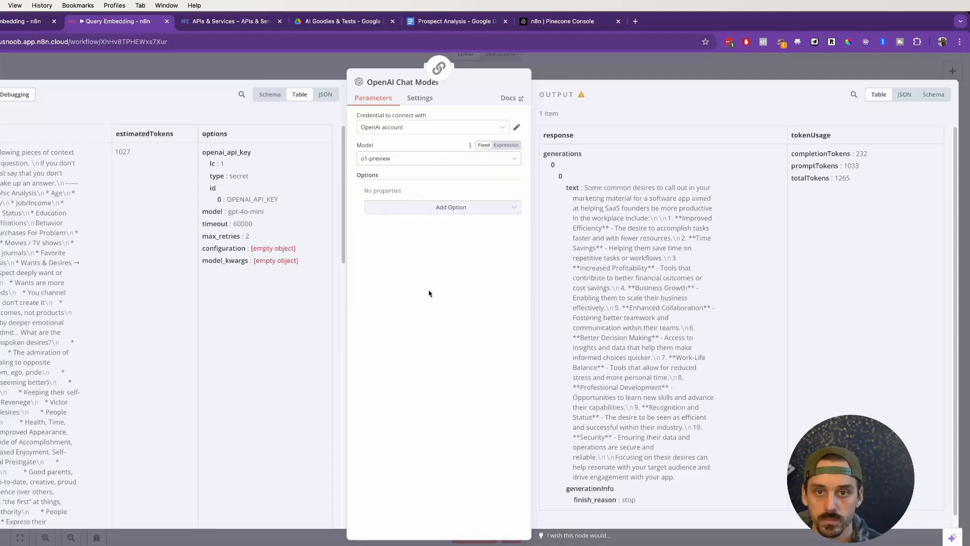
{"action": "left_click", "coordinate": [565, 70]}
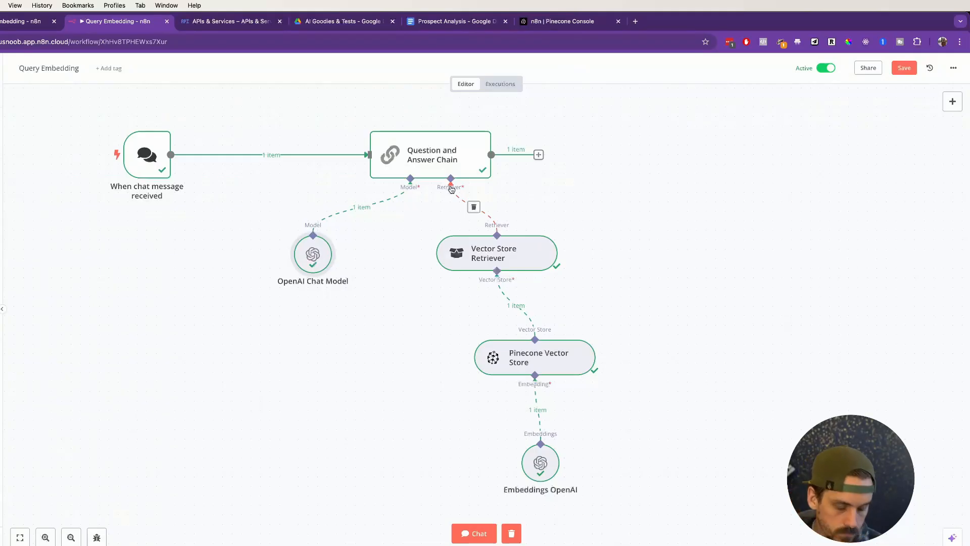
Step: Open the Vector Store Retriever node and check what its Limit parameter controls
{"action": "left_click", "coordinate": [484, 256]}
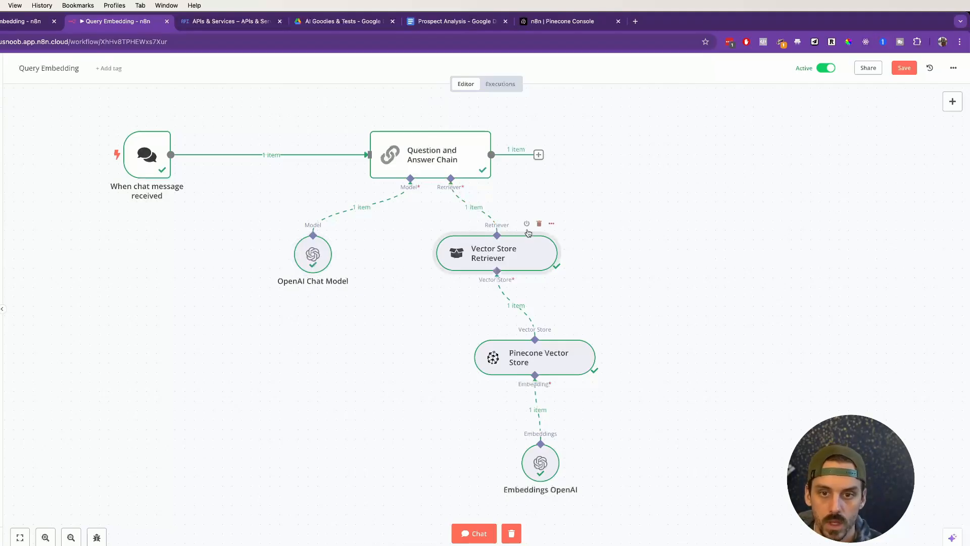
{"action": "left_click", "coordinate": [551, 223]}
{"action": "left_click", "coordinate": [561, 234]}
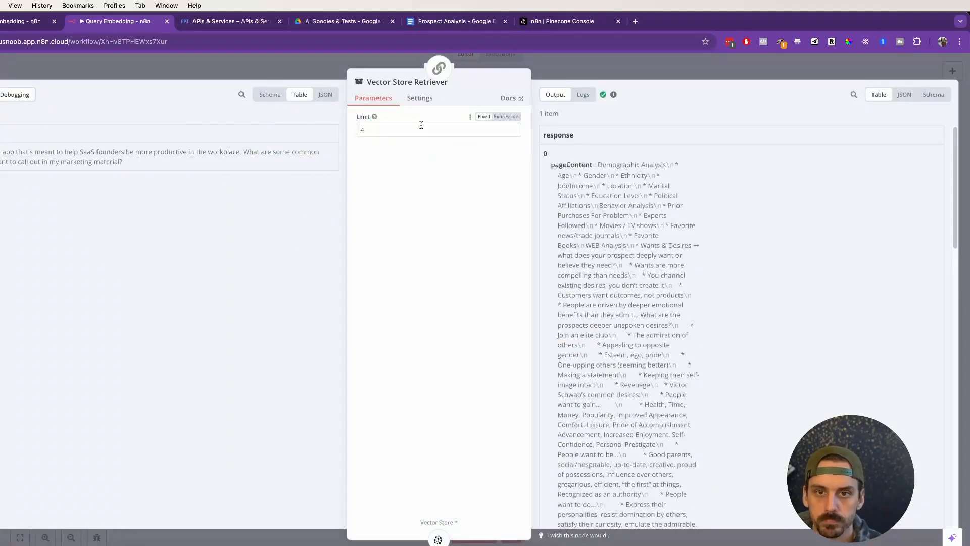
{"action": "left_click", "coordinate": [404, 126]}
{"action": "mouse_move", "coordinate": [375, 117]}
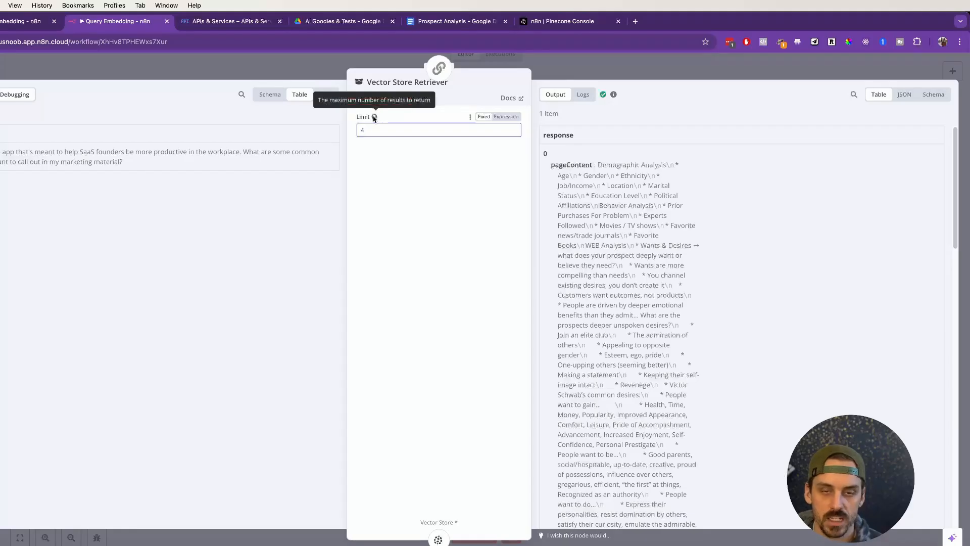
{"action": "left_click", "coordinate": [418, 235]}
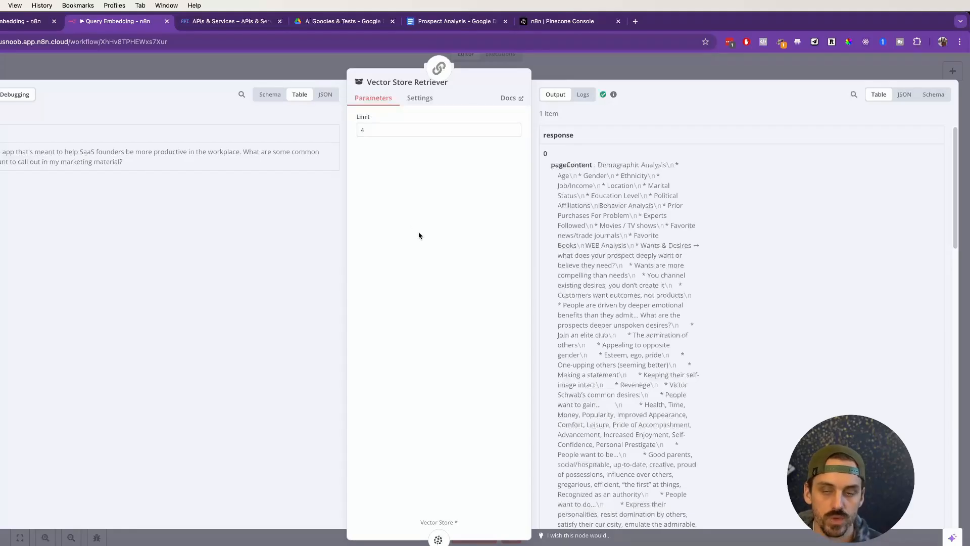
Step: View the Prospect Analysis document and the AI Goodies & Tests Drive folder, and return to the Query Embedding canvas
{"action": "left_click", "coordinate": [428, 22]}
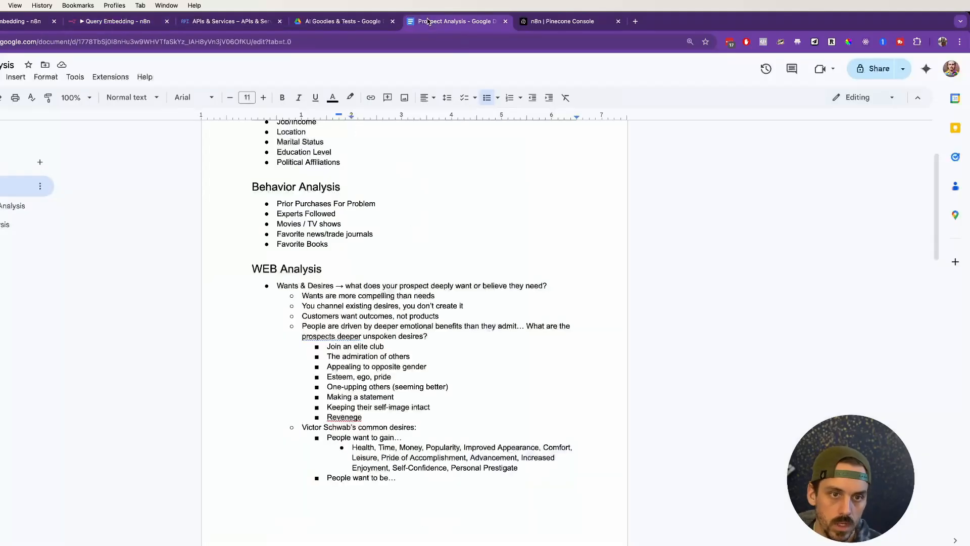
{"action": "left_click", "coordinate": [344, 21]}
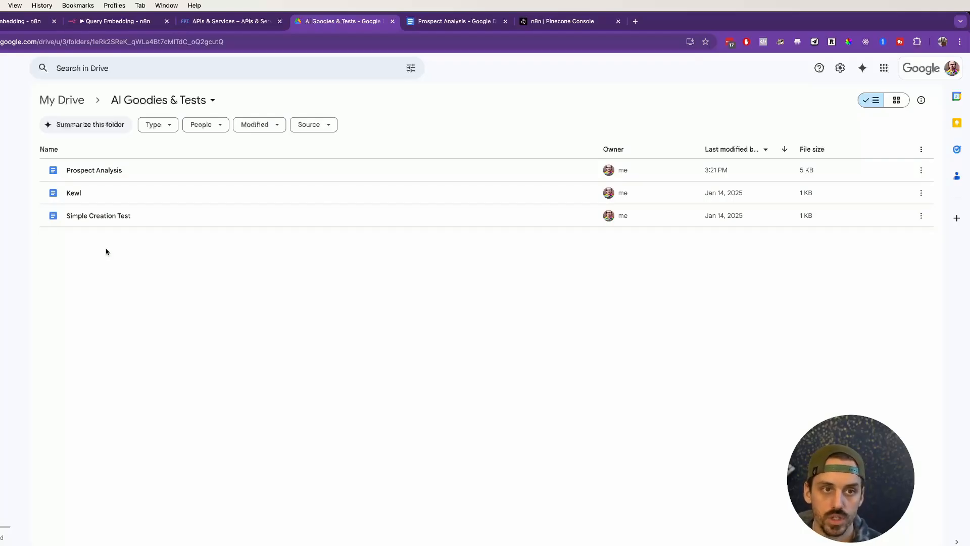
{"action": "left_click", "coordinate": [129, 21]}
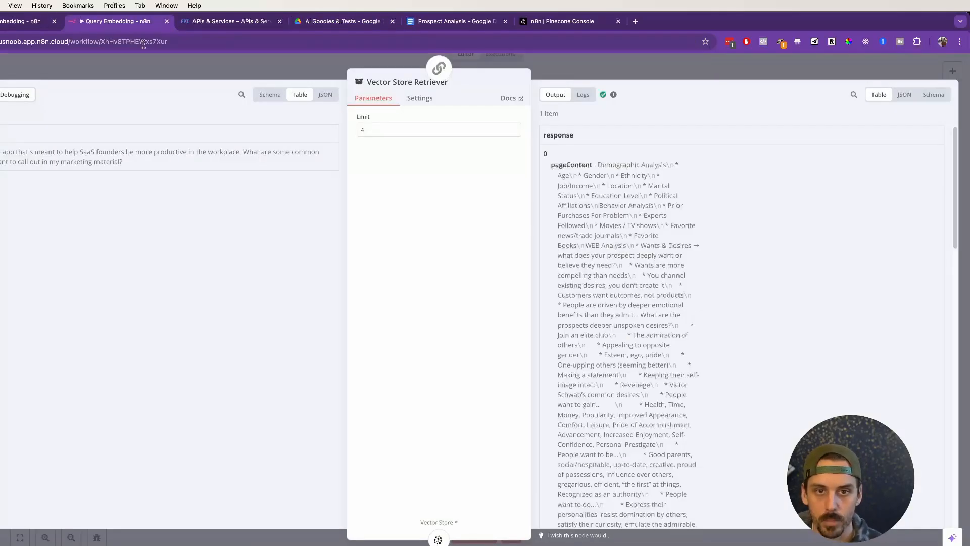
{"action": "left_click", "coordinate": [640, 62]}
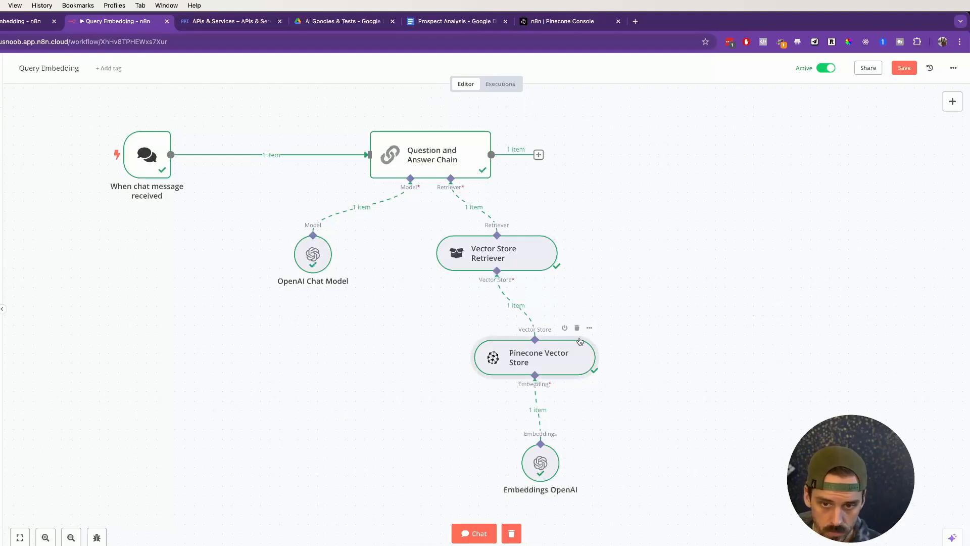
Step: Review the Pinecone Vector Store node's operation mode and index, and the settings of its attached Embeddings OpenAI node
{"action": "left_click", "coordinate": [589, 328]}
{"action": "left_click", "coordinate": [603, 343]}
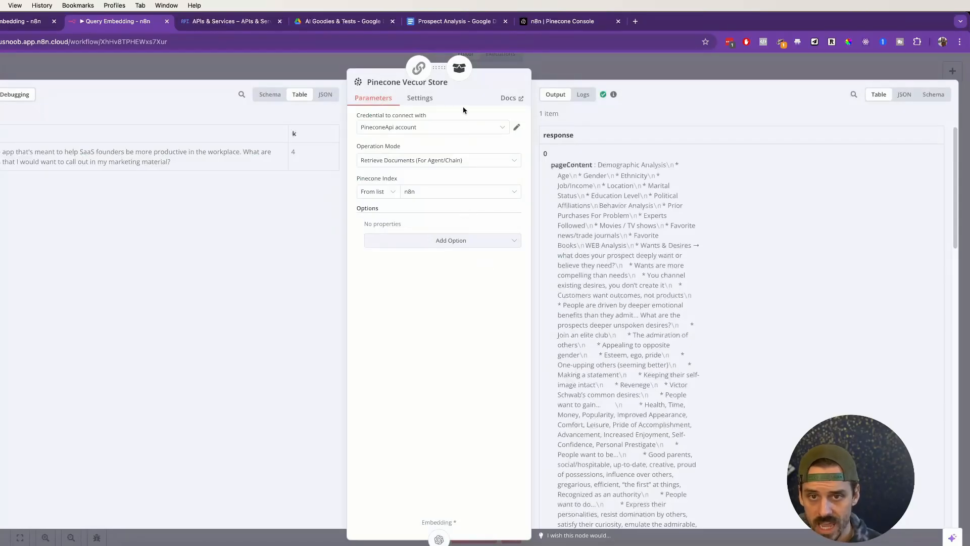
{"action": "left_click", "coordinate": [393, 160]}
{"action": "left_click", "coordinate": [422, 149]}
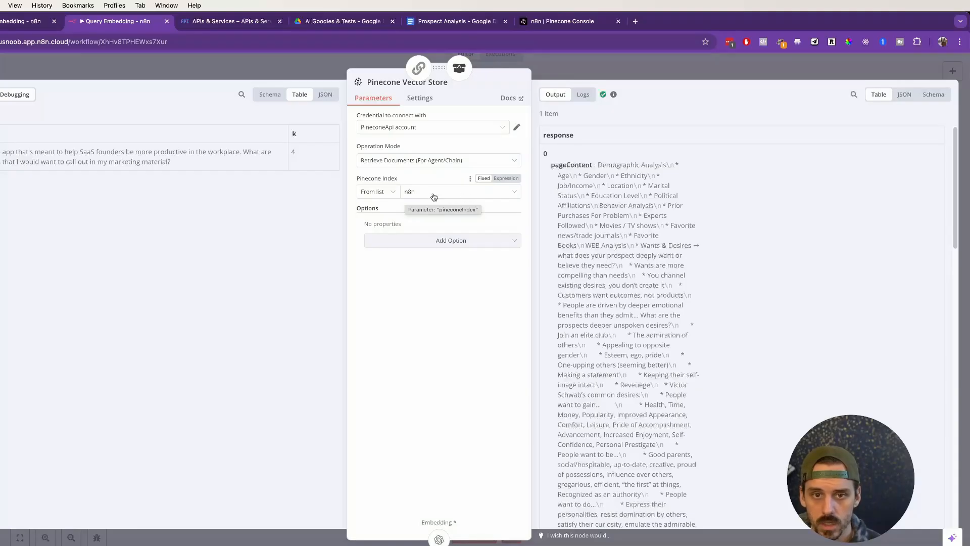
{"action": "left_click", "coordinate": [442, 536]}
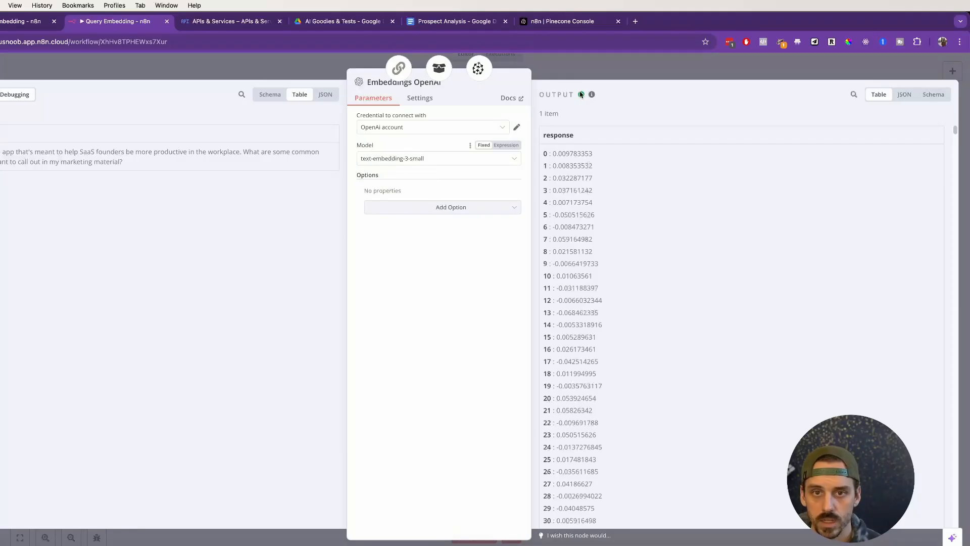
{"action": "left_click", "coordinate": [601, 63]}
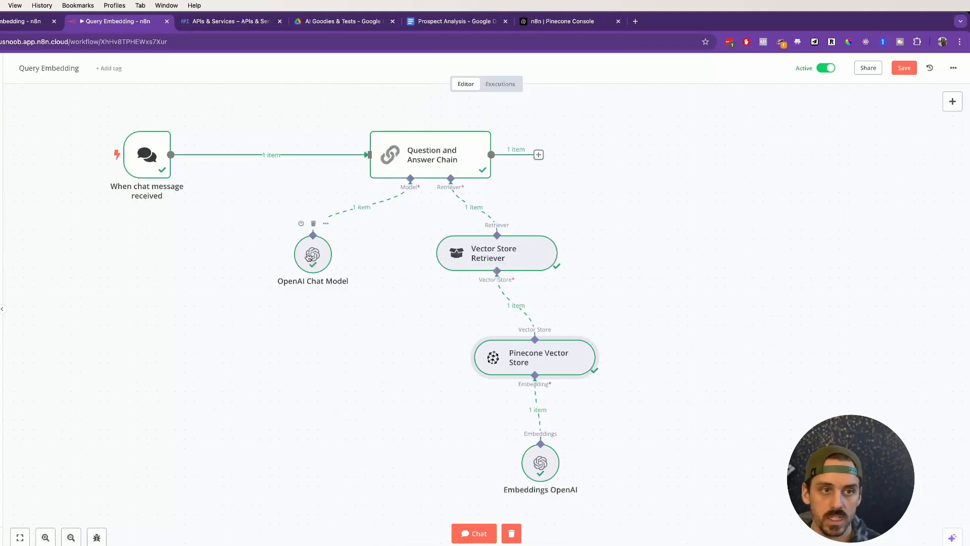
Step: Look at the workflow's past executions, and open the chat with the latest logs in an enlarged pane
{"action": "left_click", "coordinate": [498, 84]}
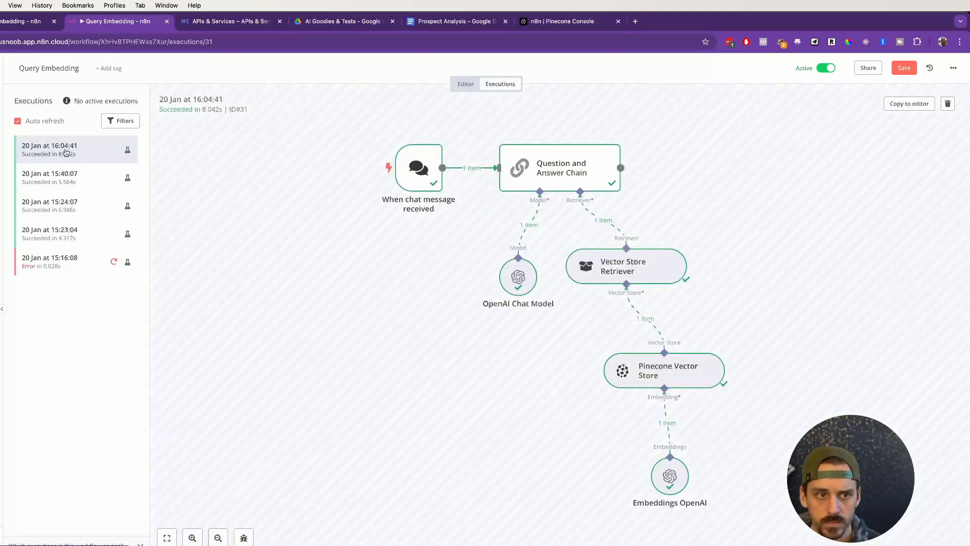
{"action": "left_click", "coordinate": [479, 82]}
{"action": "left_click", "coordinate": [469, 534]}
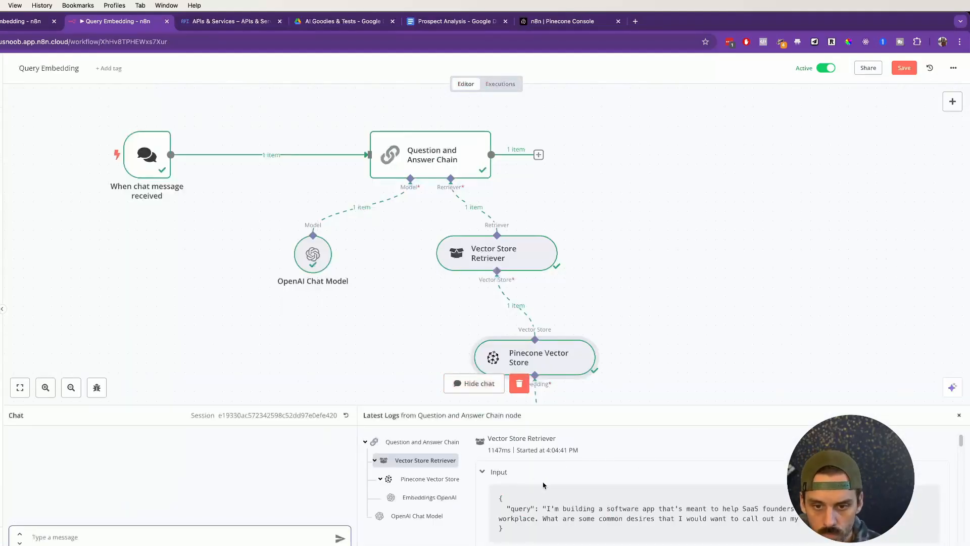
{"action": "left_click_drag", "start_coordinate": [483, 407], "coordinate": [479, 198]}
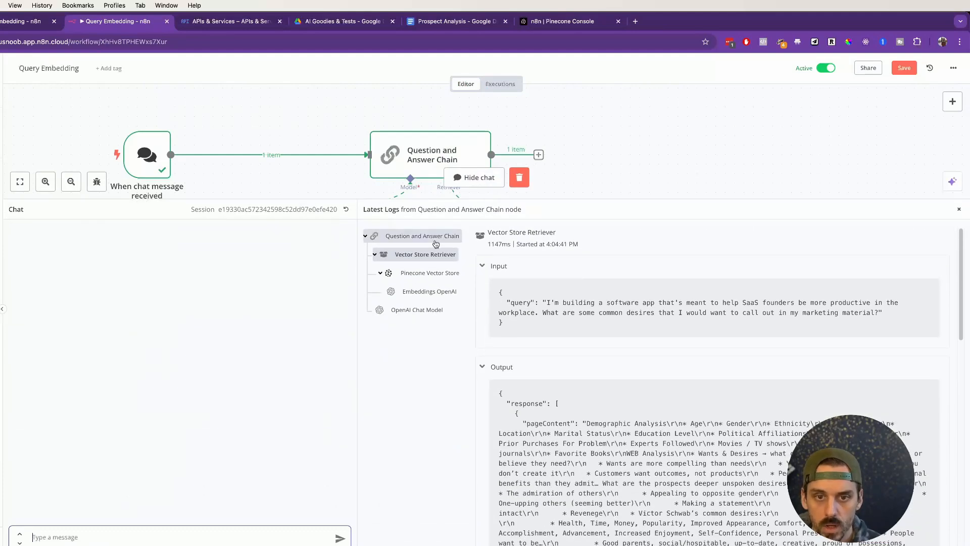
Step: Examine the query and returned documents in the Vector Store Retriever log, and the Pinecone Vector Store entry beneath it
{"action": "left_click", "coordinate": [409, 232]}
{"action": "left_click", "coordinate": [407, 254]}
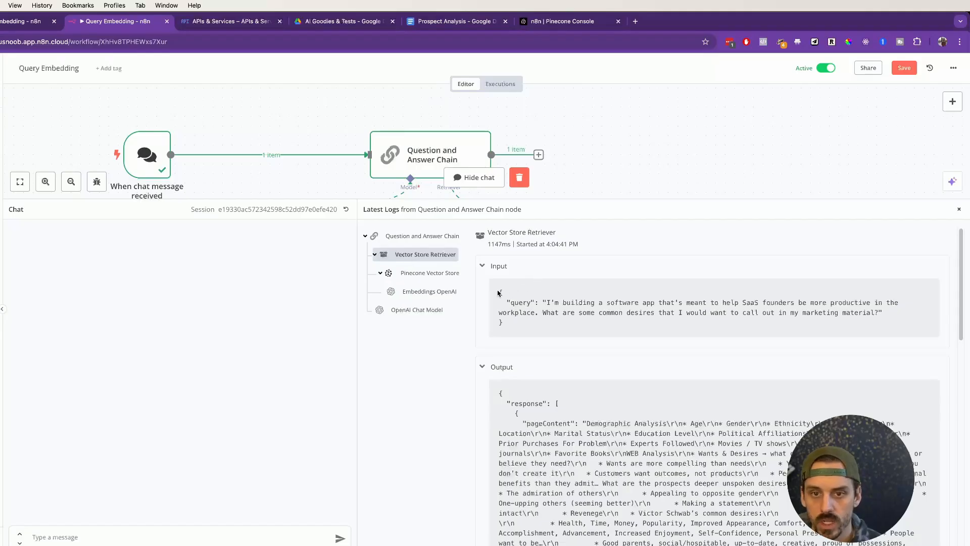
{"action": "left_click_drag", "start_coordinate": [488, 232], "coordinate": [588, 236]}
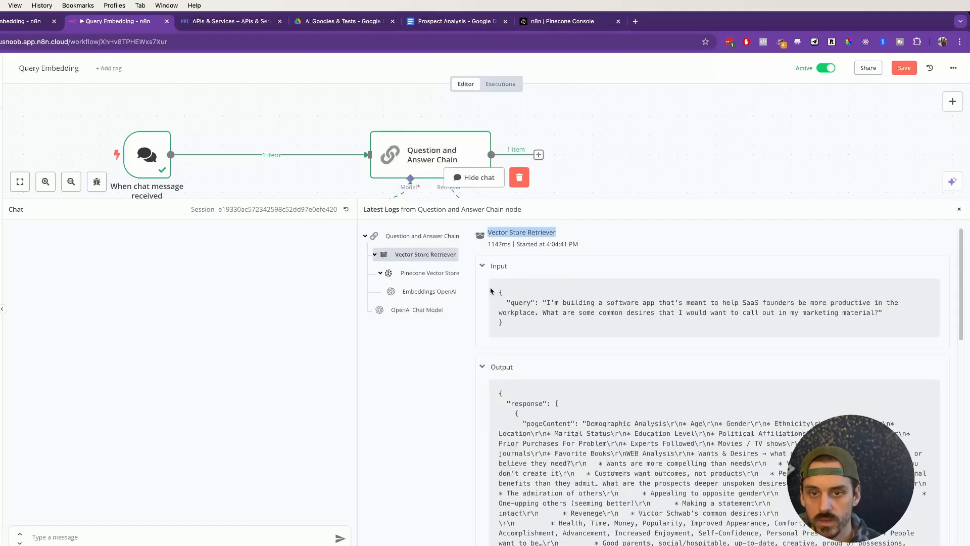
{"action": "left_click_drag", "start_coordinate": [498, 296], "coordinate": [519, 333]}
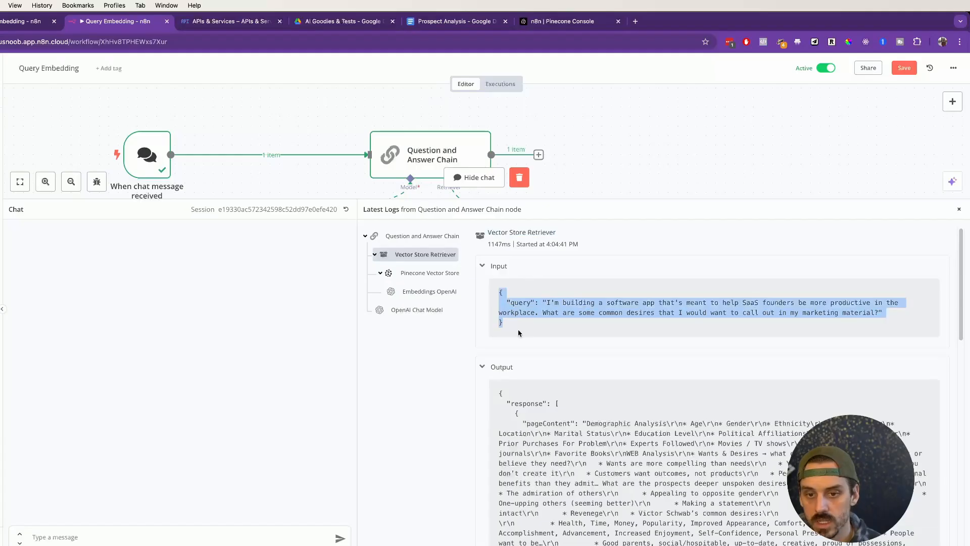
{"action": "scroll", "coordinate": [513, 354], "scroll_direction": "down", "scroll_amount": 1}
{"action": "left_click_drag", "start_coordinate": [498, 390], "coordinate": [638, 448]}
{"action": "scroll", "coordinate": [611, 406], "scroll_direction": "down", "scroll_amount": 12}
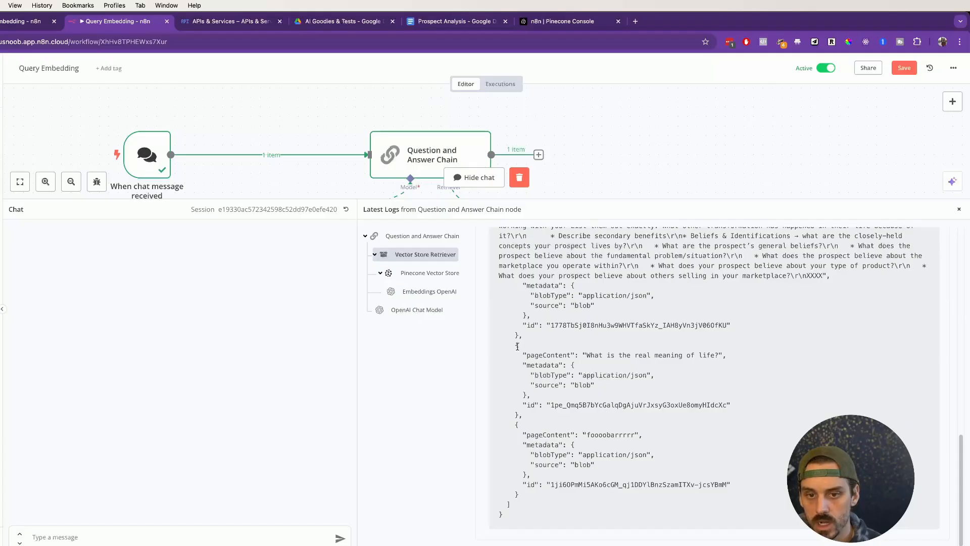
{"action": "left_click_drag", "start_coordinate": [510, 336], "coordinate": [677, 478]}
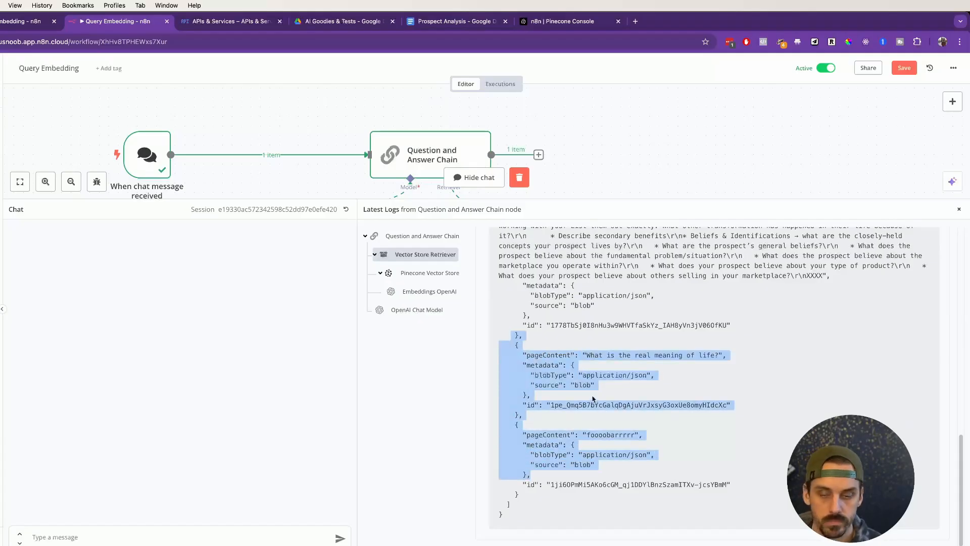
{"action": "scroll", "coordinate": [594, 399], "scroll_direction": "up", "scroll_amount": 15}
{"action": "left_click_drag", "start_coordinate": [523, 410], "coordinate": [777, 500]}
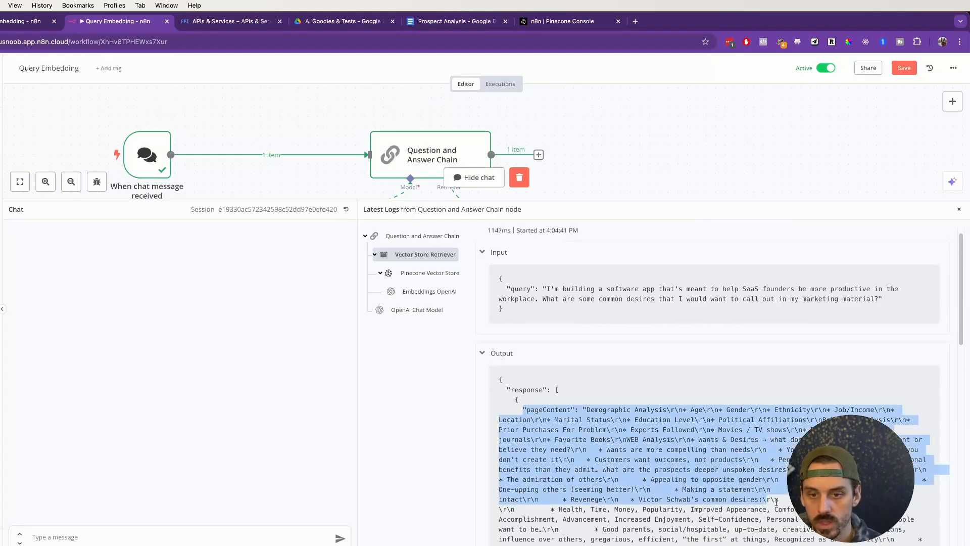
{"action": "left_click", "coordinate": [412, 273]}
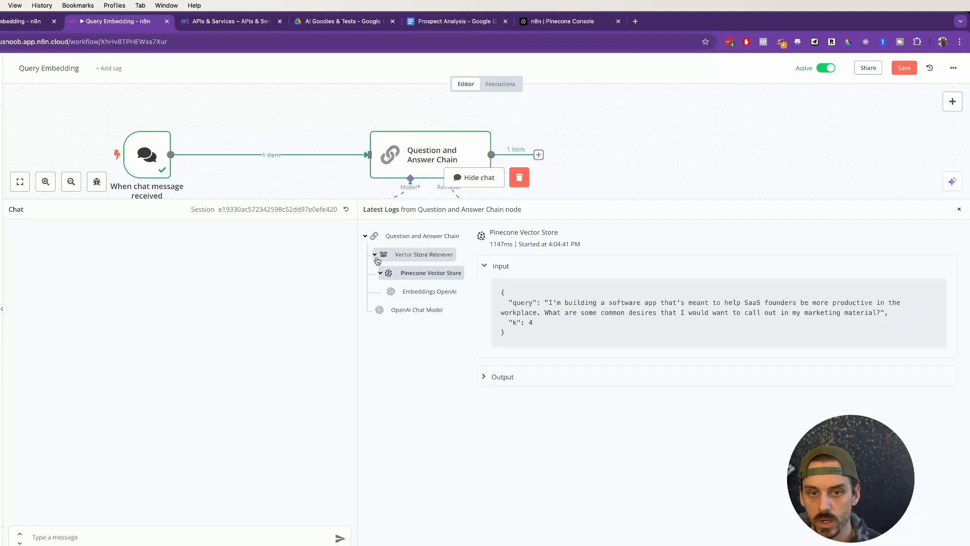
{"action": "left_click", "coordinate": [376, 258]}
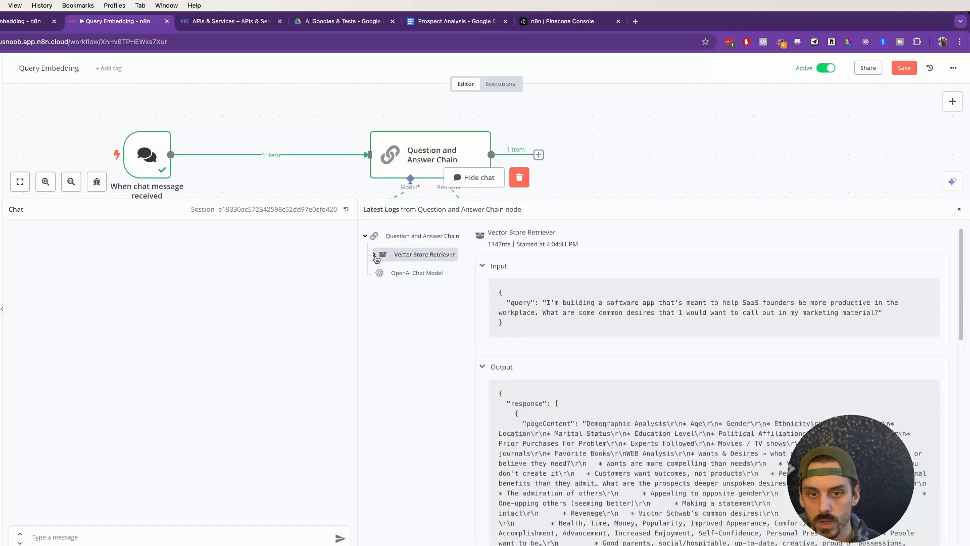
Step: Examine the OpenAI Chat Model log's system context, human question and generated answer, and close the logs
{"action": "left_click", "coordinate": [415, 275]}
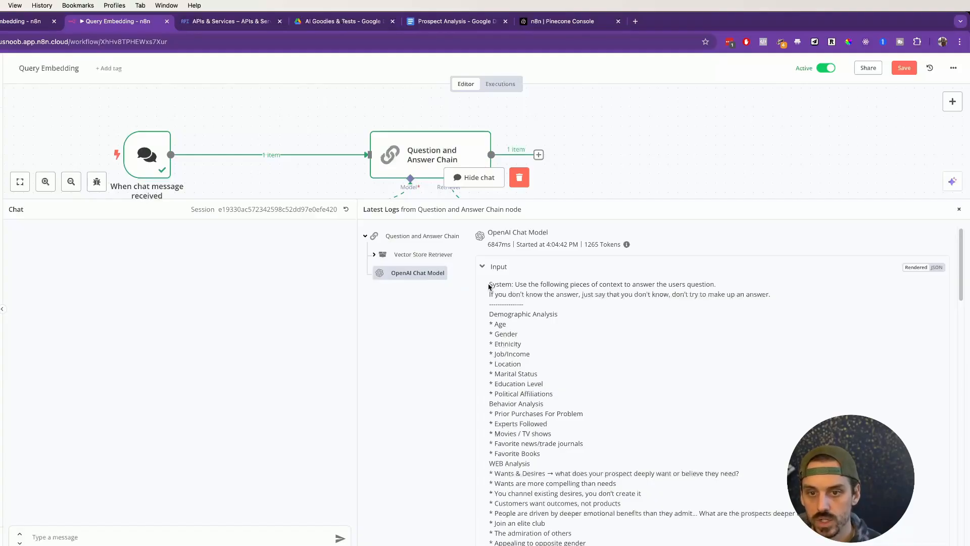
{"action": "left_click_drag", "start_coordinate": [491, 314], "coordinate": [638, 446]}
{"action": "scroll", "coordinate": [615, 357], "scroll_direction": "down", "scroll_amount": 20}
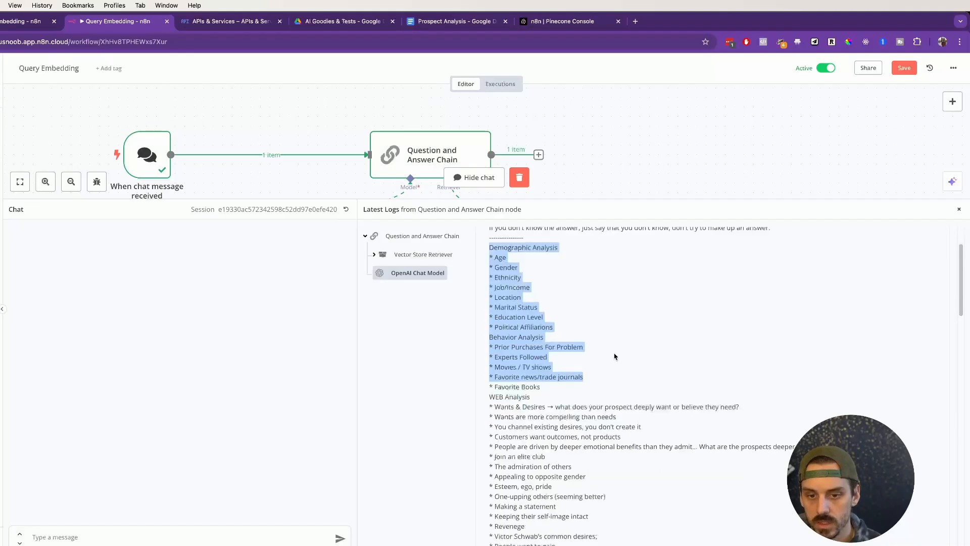
{"action": "scroll", "coordinate": [615, 357], "scroll_direction": "up", "scroll_amount": 3}
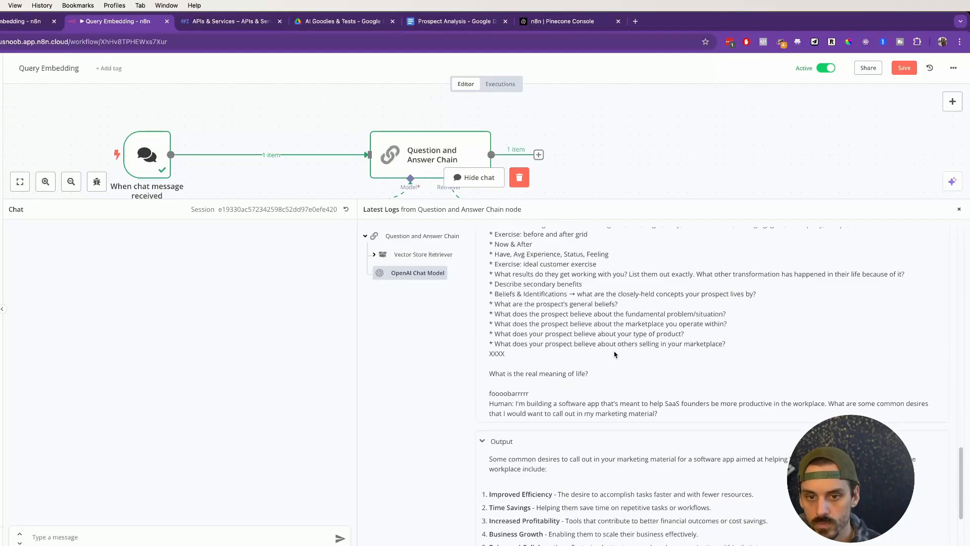
{"action": "left_click_drag", "start_coordinate": [517, 404], "coordinate": [739, 423]}
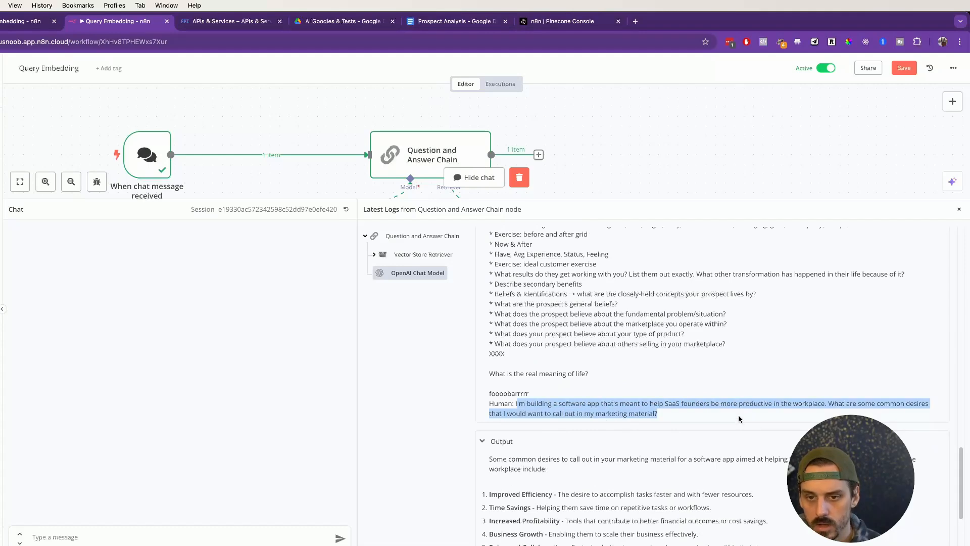
{"action": "left_click", "coordinate": [739, 418]}
{"action": "scroll", "coordinate": [739, 418], "scroll_direction": "down", "scroll_amount": 3}
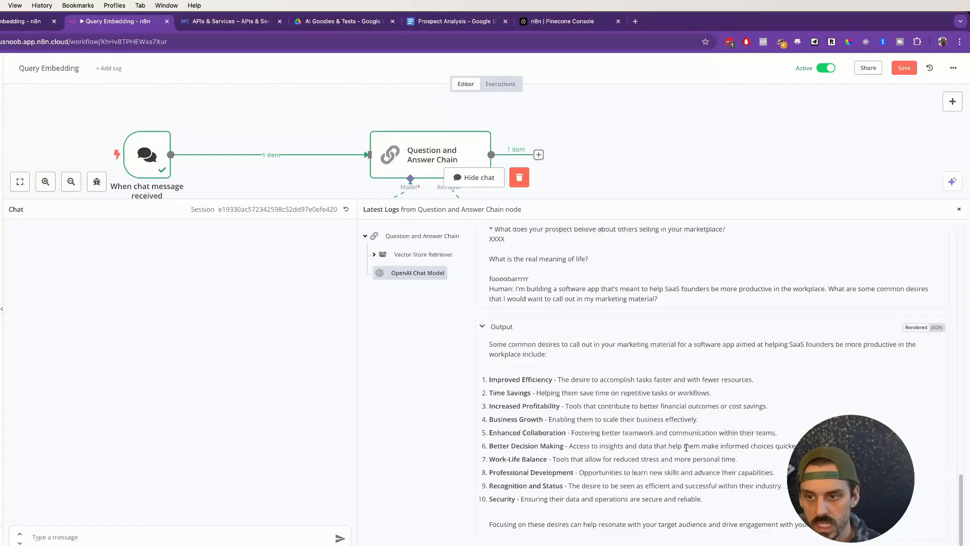
{"action": "scroll", "coordinate": [677, 442], "scroll_direction": "up", "scroll_amount": 10}
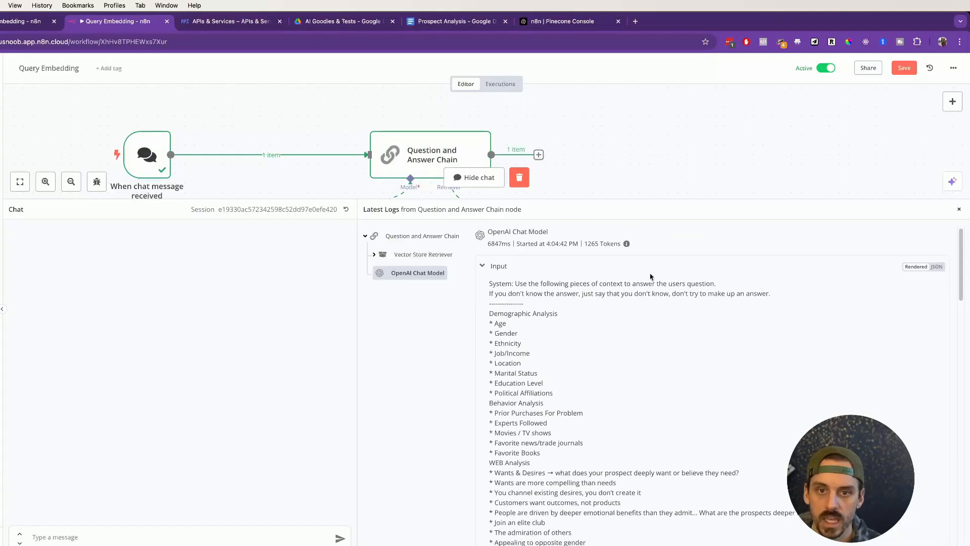
{"action": "left_click", "coordinate": [959, 209]}
{"action": "scroll", "coordinate": [663, 238], "scroll_direction": "down", "scroll_amount": 1}
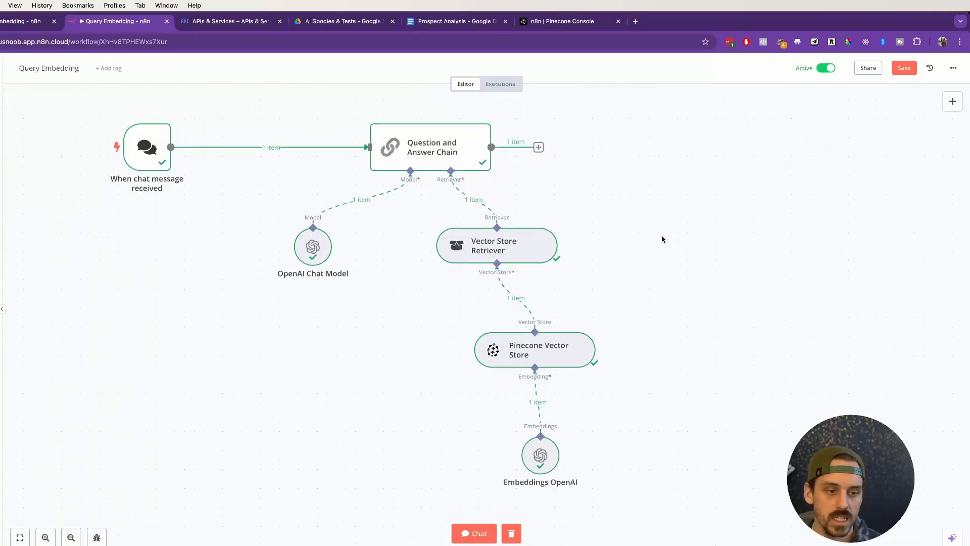